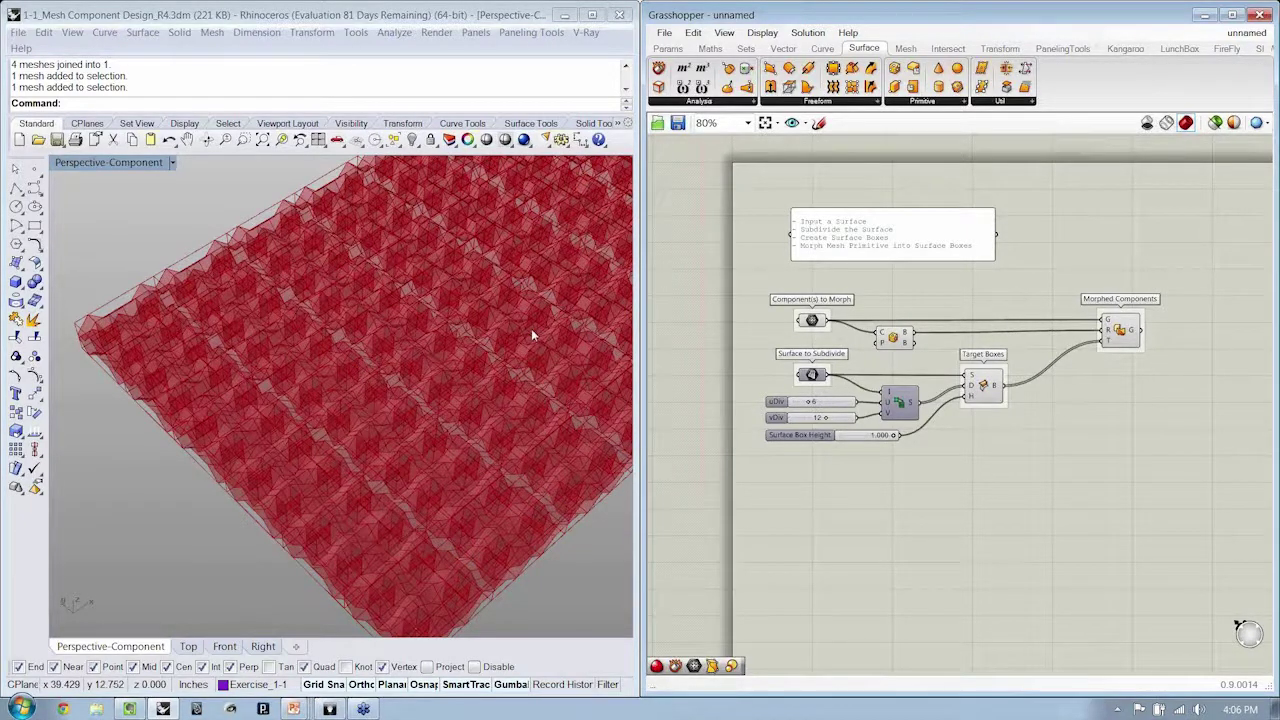
- Duplicate the notes panel and place the copy above and to the right of the Morphed Components group
right_click_drag(1176, 385, 929, 463)
scroll(929, 463, "up", 2)
right_click_drag(1046, 405, 985, 435)
scroll(984, 434, "down", 3)
left_click(676, 340)
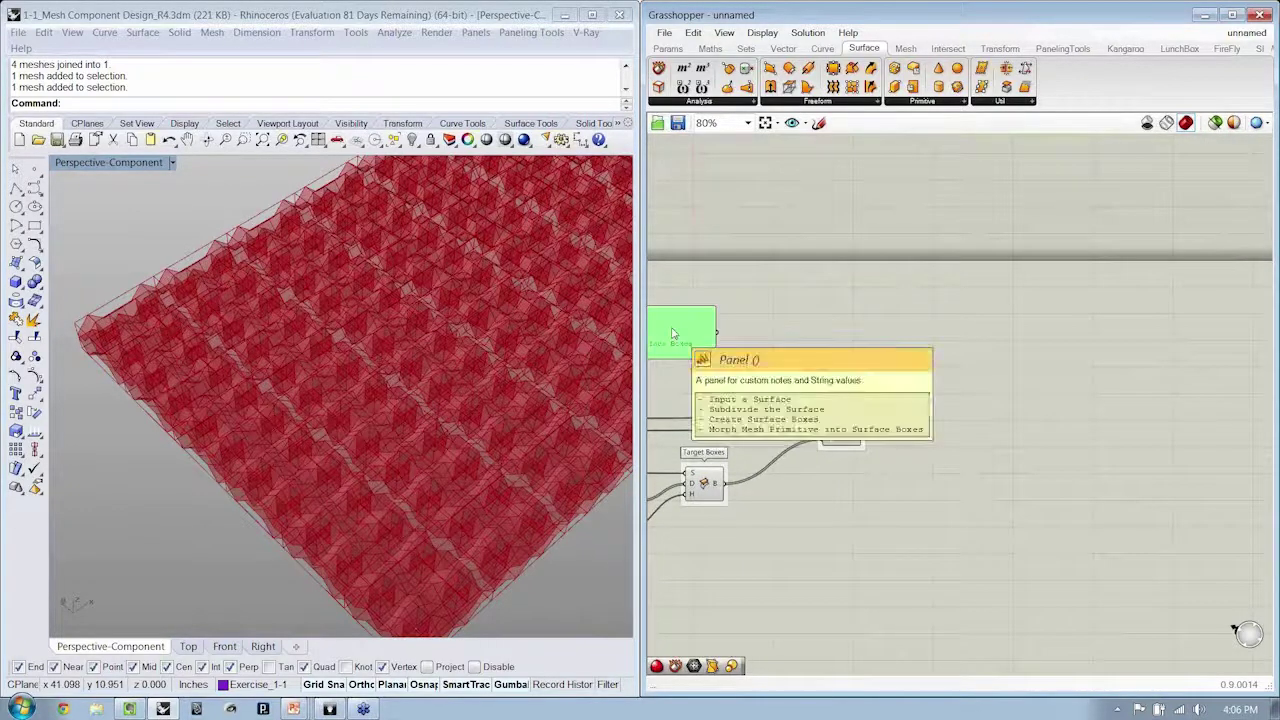
left_click_drag(675, 347, 1060, 342, "alt")
scroll(970, 341, "up", 3)
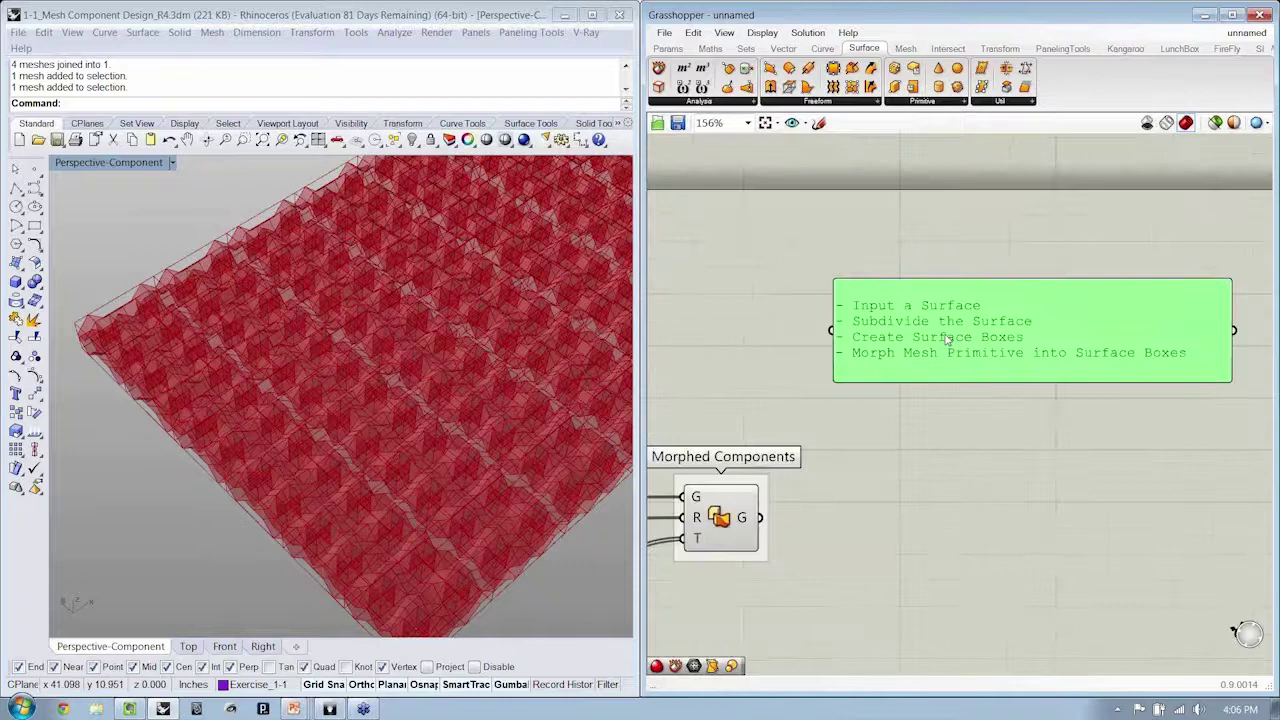
- Replace the copied panel's text with the four lines "- Join Meshes", "- Weld Meshes", "- Unify Normals" and "- Smooth"
double_click(946, 340)
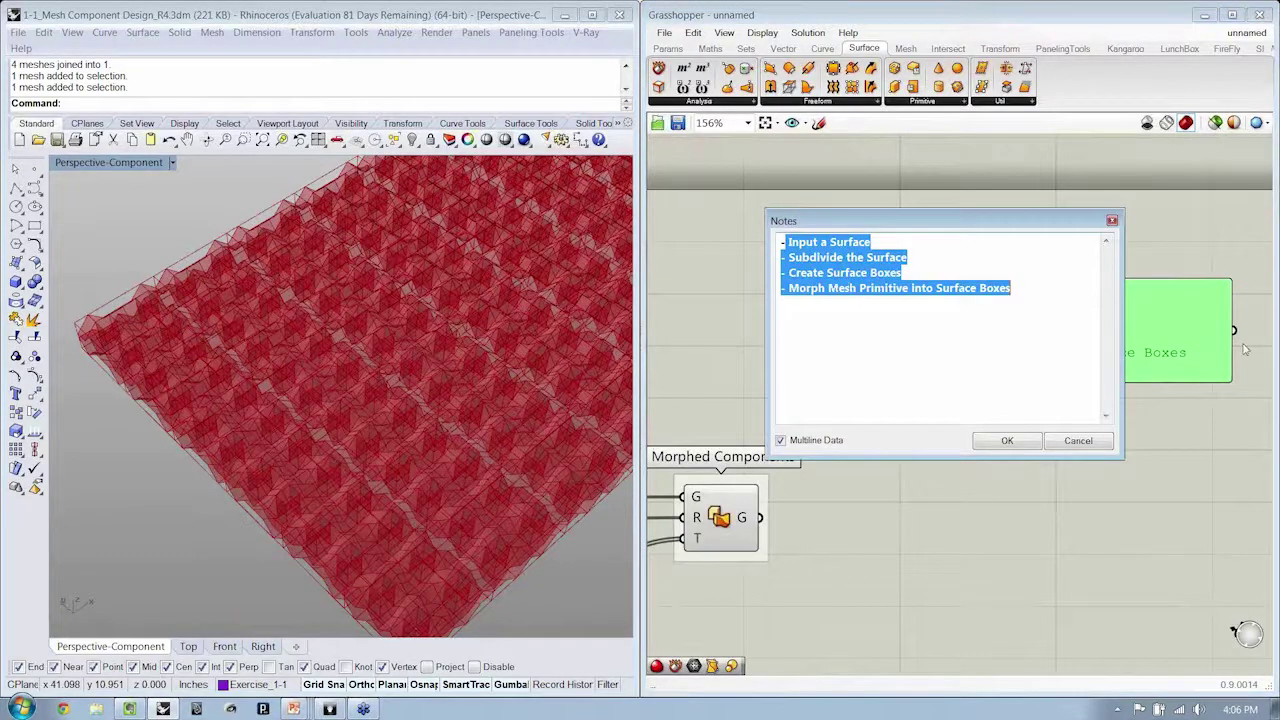
type("- Joing")
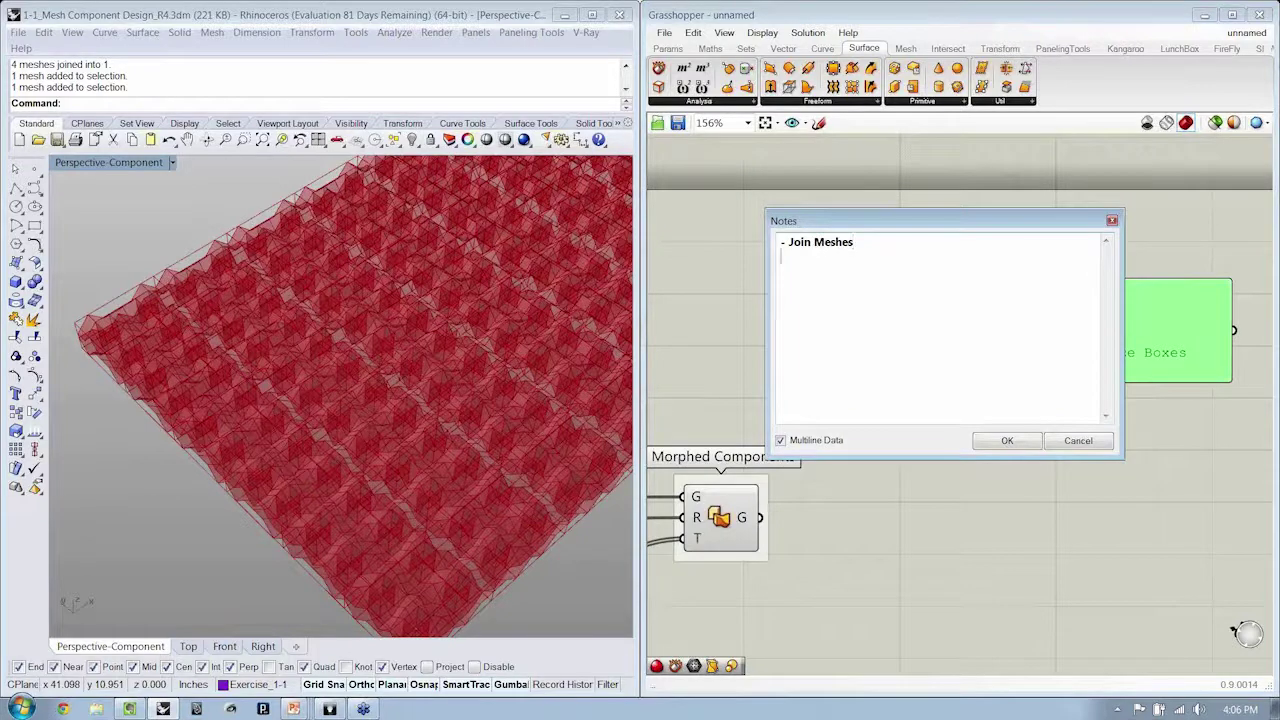
type(" Weld Meshes")
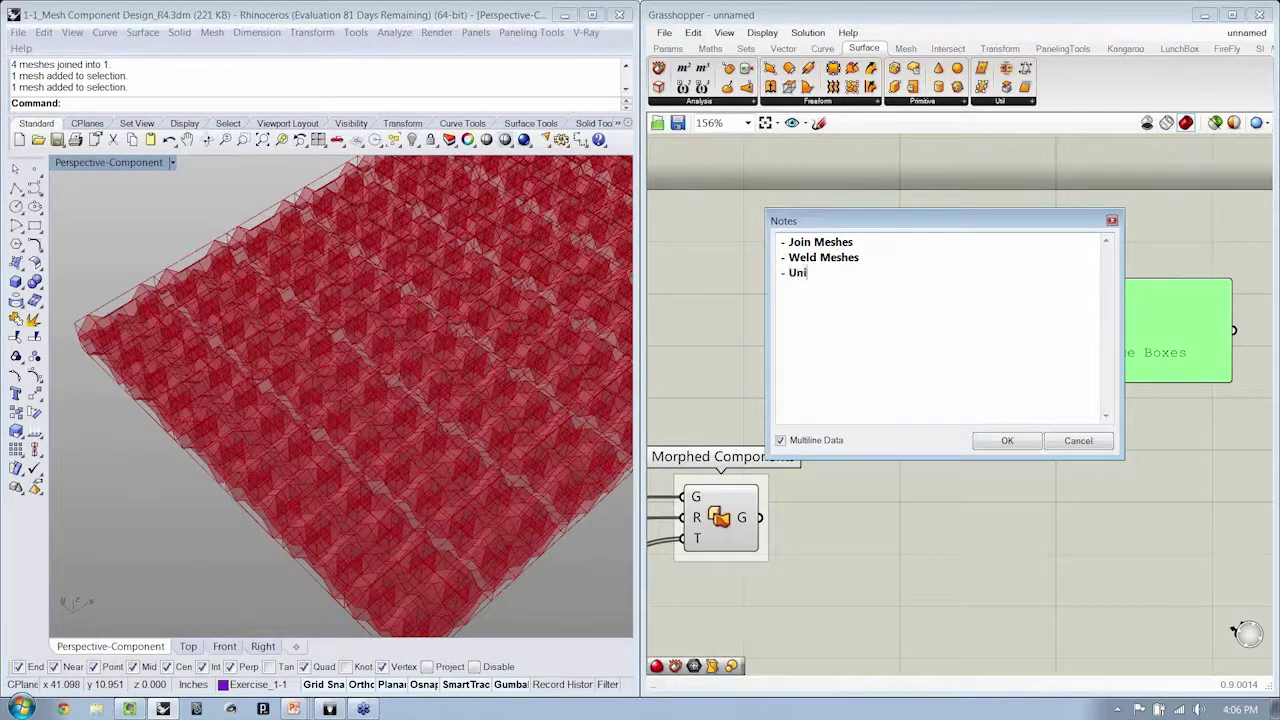
type("Normals")
left_click(1028, 442)
- Shorten the new notes panel to fit its four lines and shift it slightly downward
scroll(1008, 420, "up", 3)
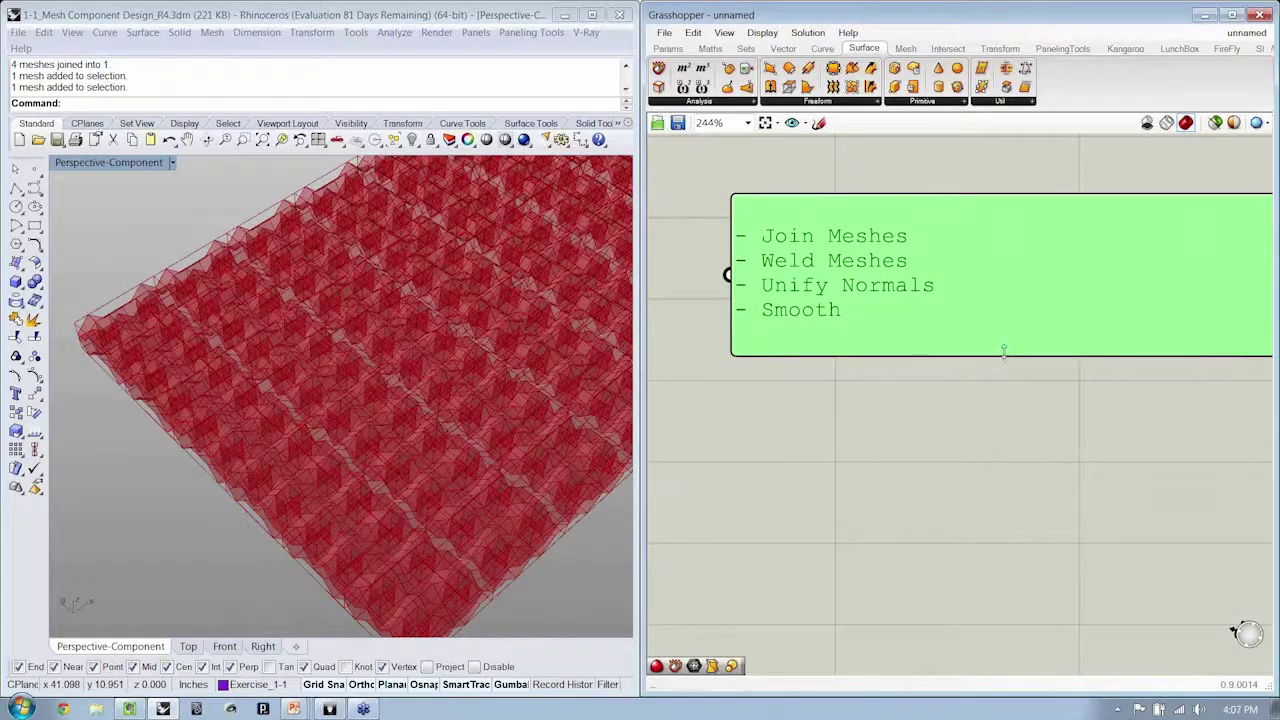
left_click_drag(1004, 352, 994, 316)
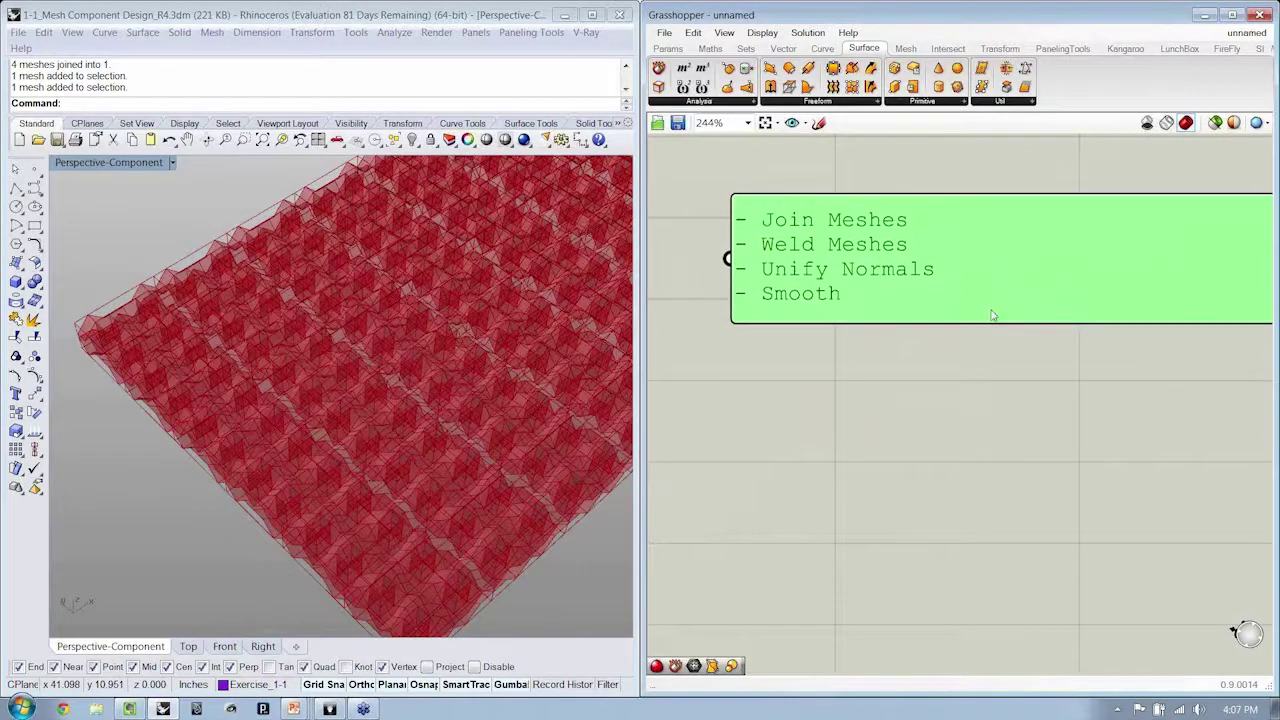
left_click_drag(989, 254, 995, 292)
left_click(885, 478)
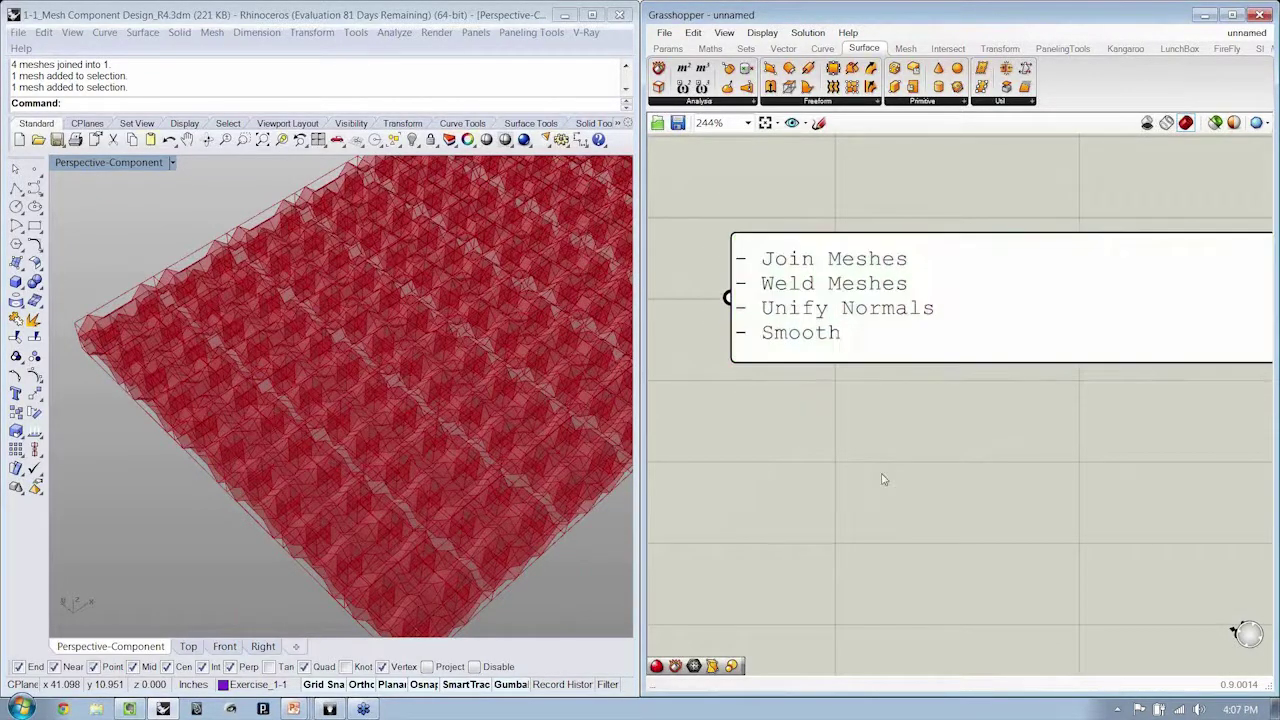
- Add a Mesh Join component beside the Morphed Components group, below the new notes panel
scroll(886, 468, "down", 4)
scroll(918, 418, "up", 1)
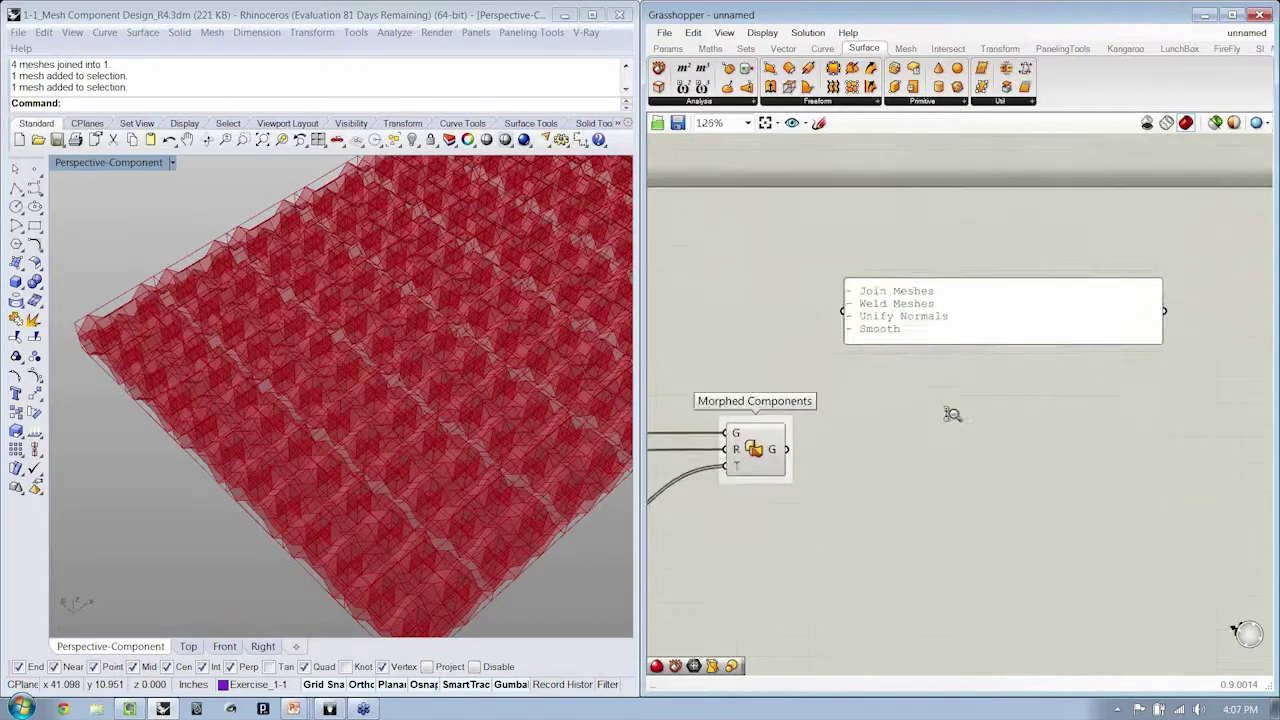
left_click(905, 49)
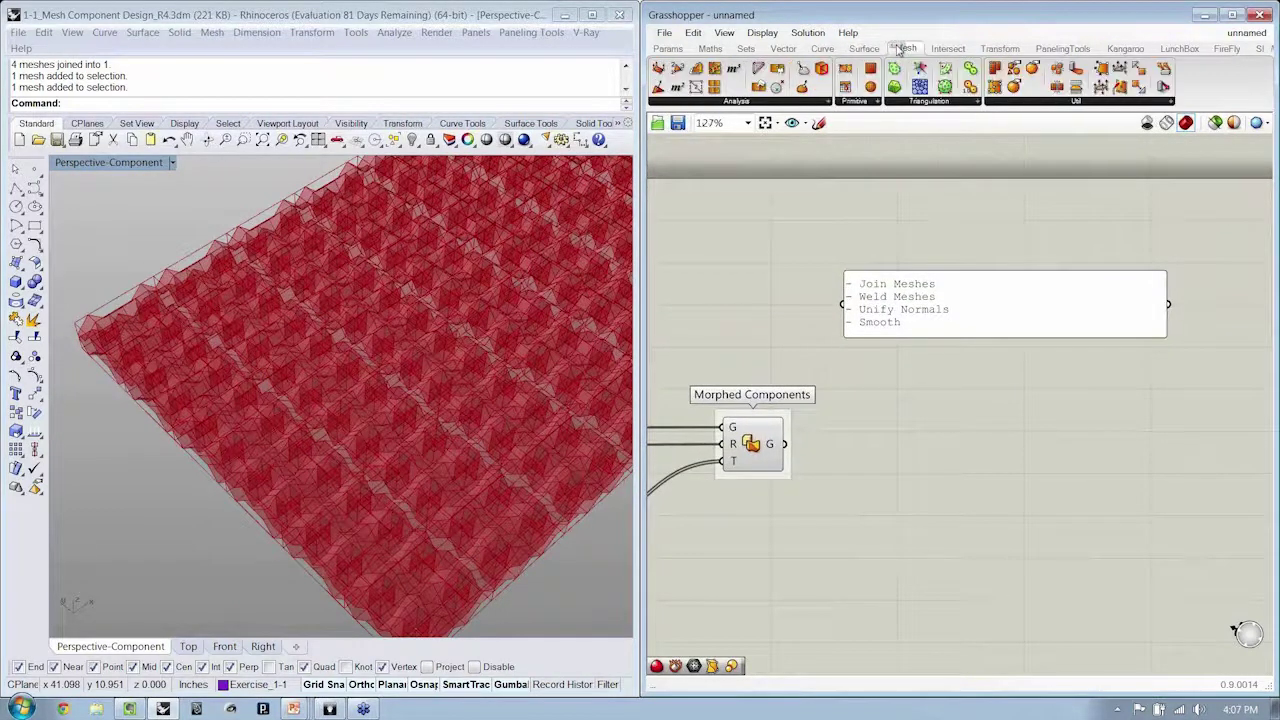
left_click(1037, 101)
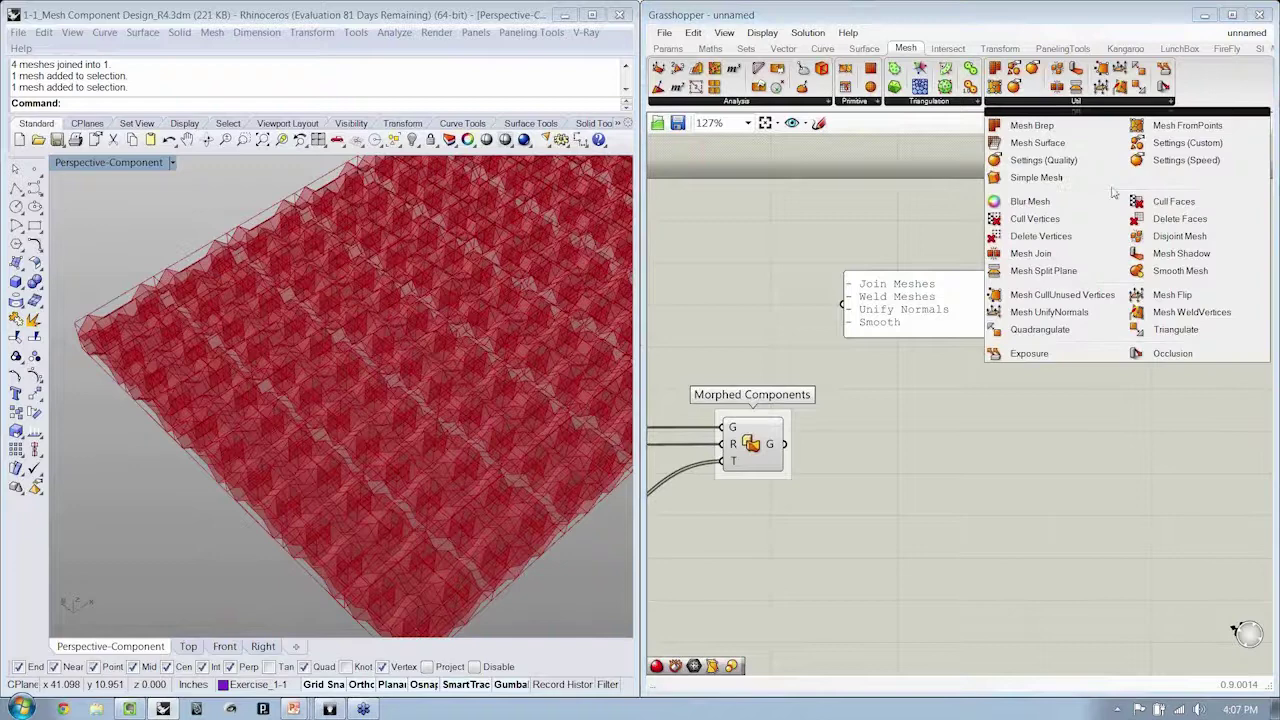
left_click(1064, 292)
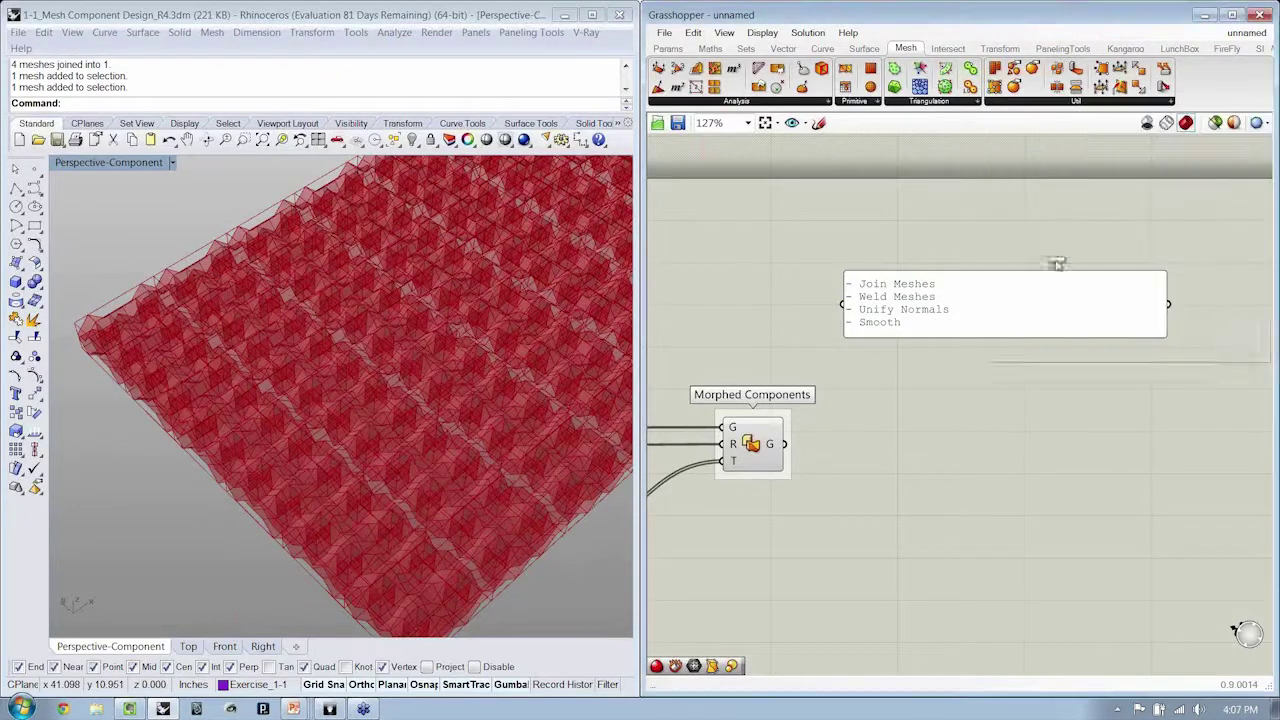
left_click(902, 443)
- Add a Mesh WeldVertices component and a Mesh UnifyNormals component in a row after Mesh Join
left_click(1118, 102)
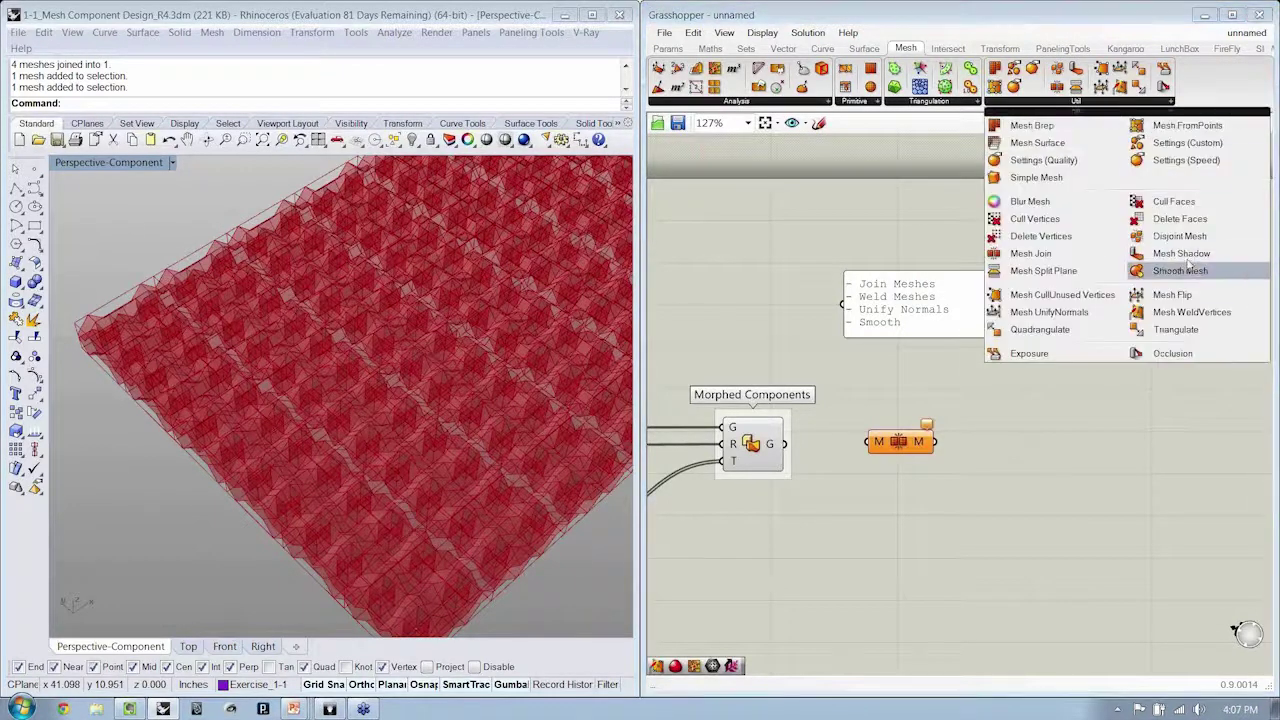
left_click(1166, 309)
left_click(1052, 467)
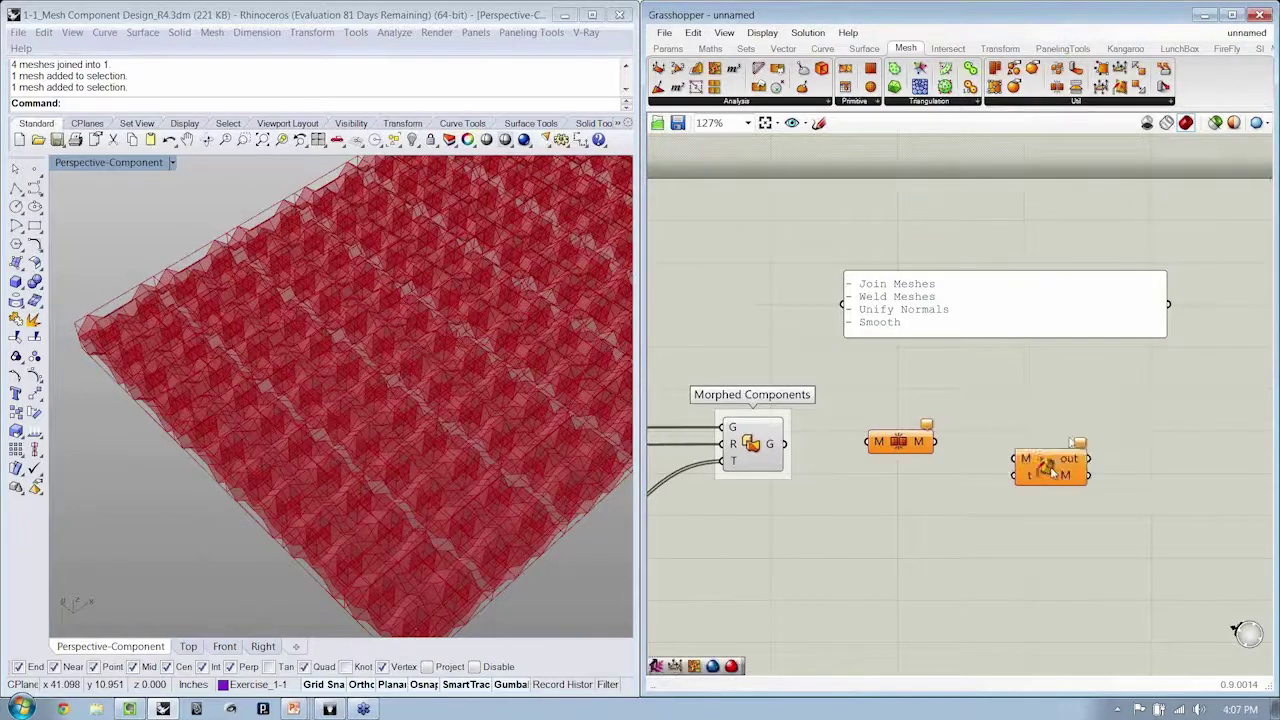
left_click(1087, 102)
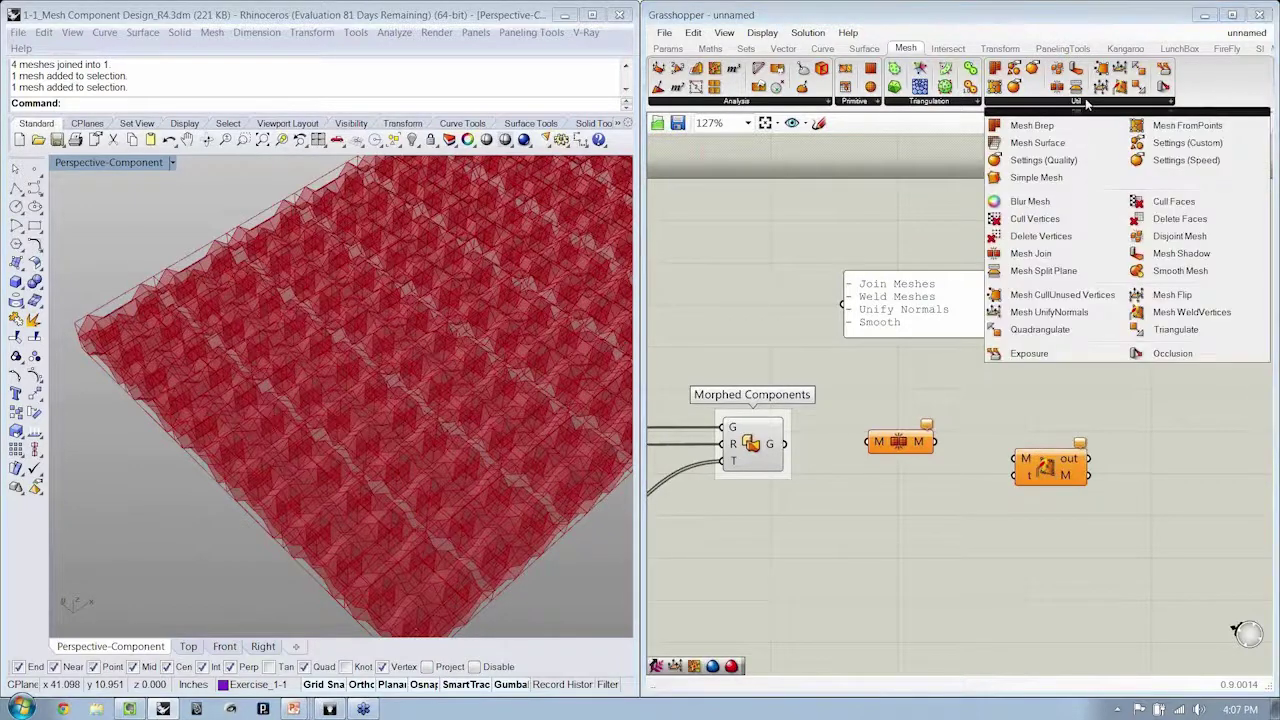
left_click(1062, 294)
left_click(1185, 466)
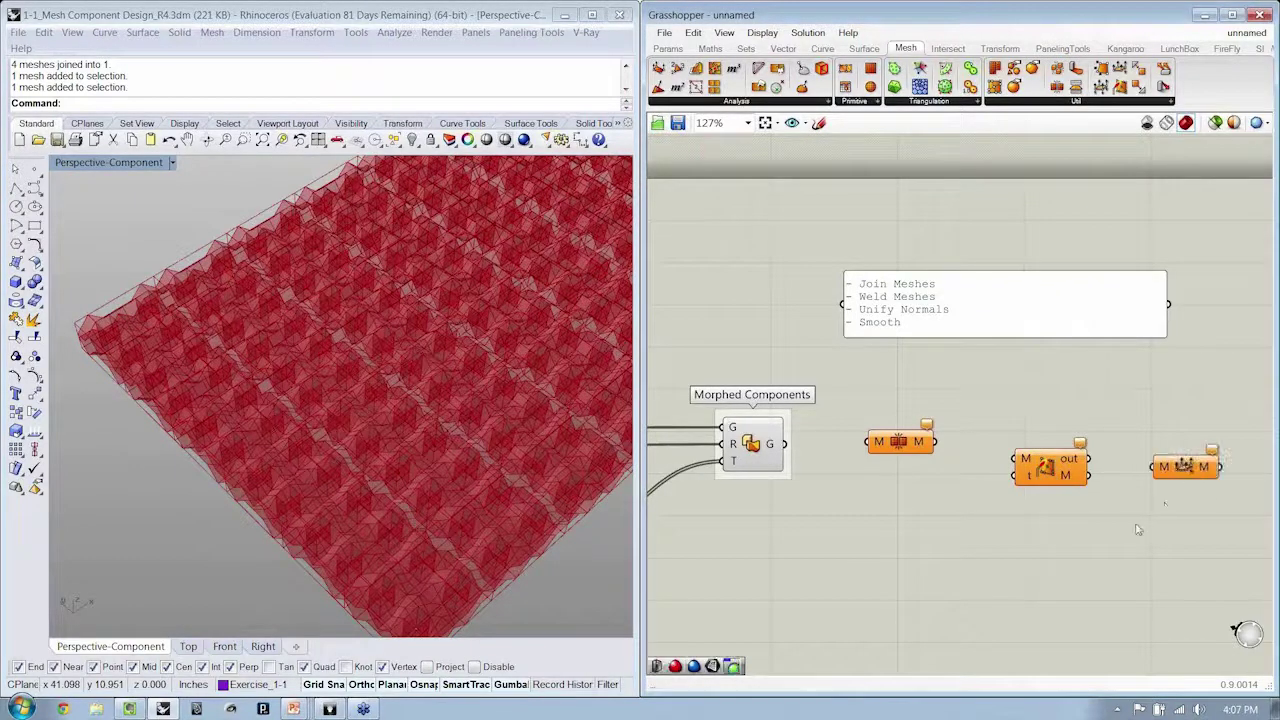
- Put the Mesh Join, Mesh WeldVertices and Mesh UnifyNormals components each into a separate group
left_click(906, 449)
type("Hide")
left_click(904, 446, "ctrl")
left_click(900, 441)
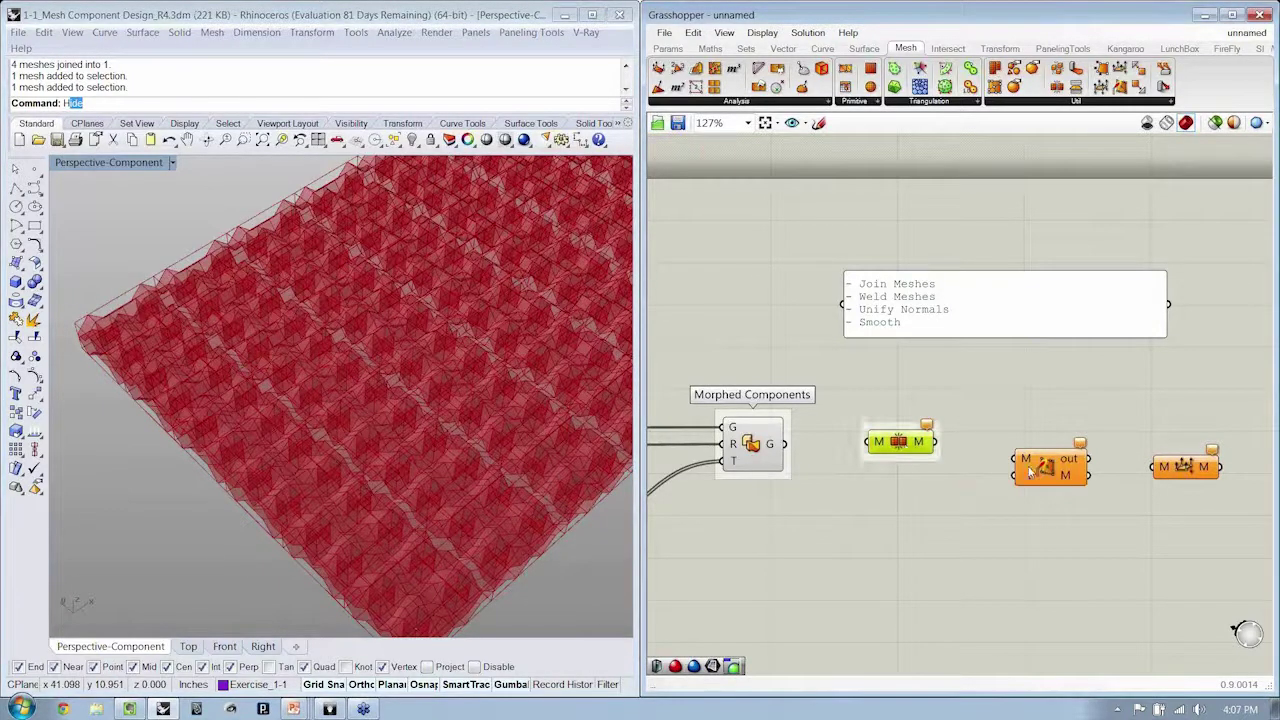
left_click(1050, 466)
left_click(1165, 476)
- Label the Mesh Join group "Join" and the Mesh WeldVertices group "Weld"
scroll(907, 423, "up", 3)
right_click(900, 428)
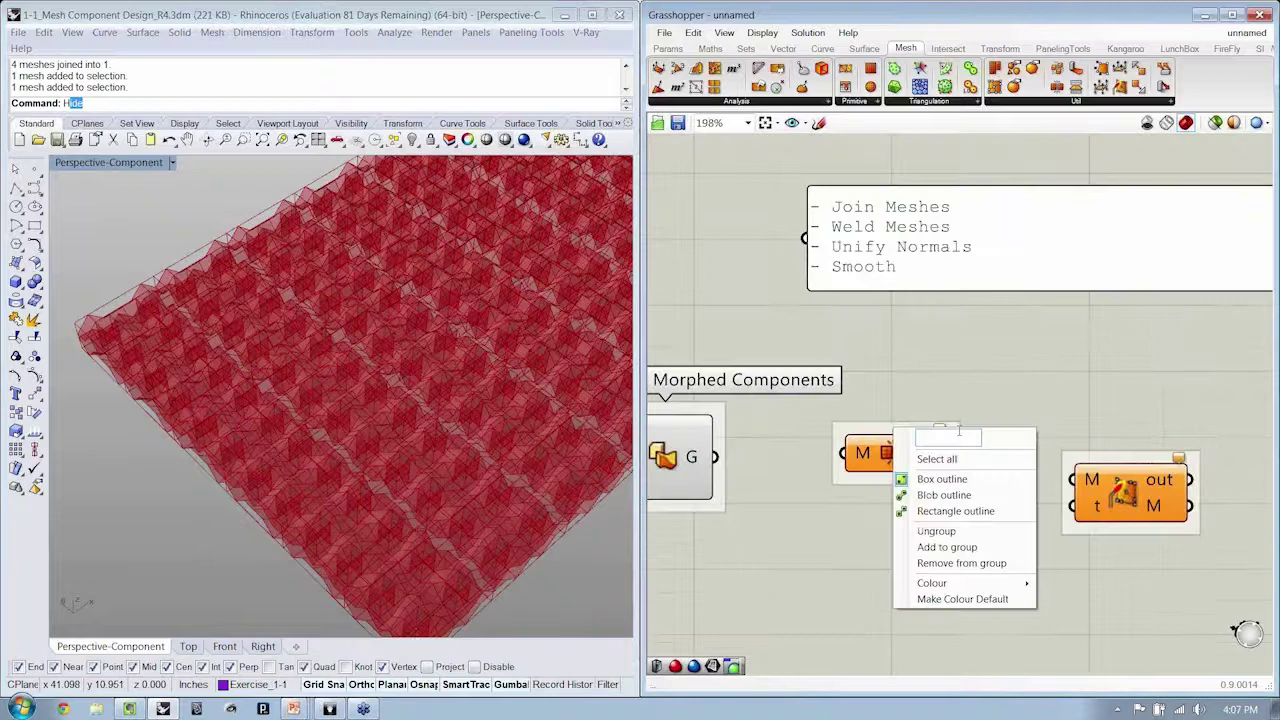
type("Join")
key("Return")
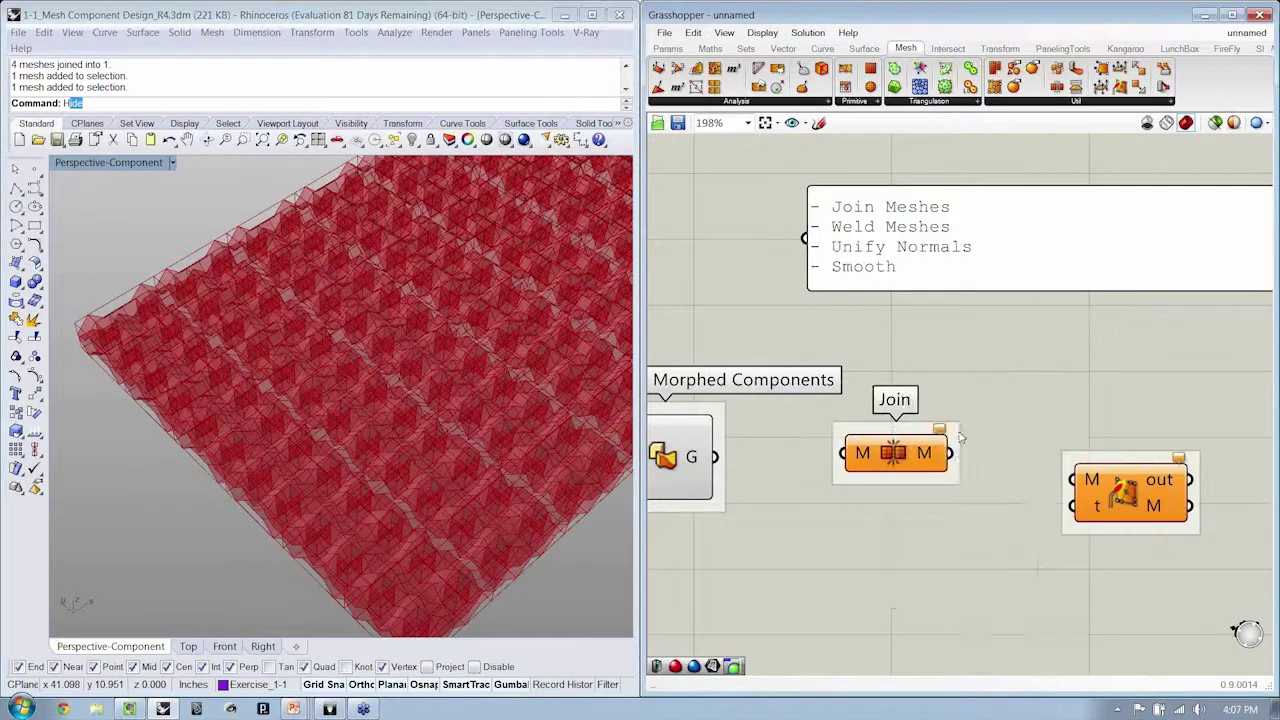
right_click(1097, 460)
type("W")
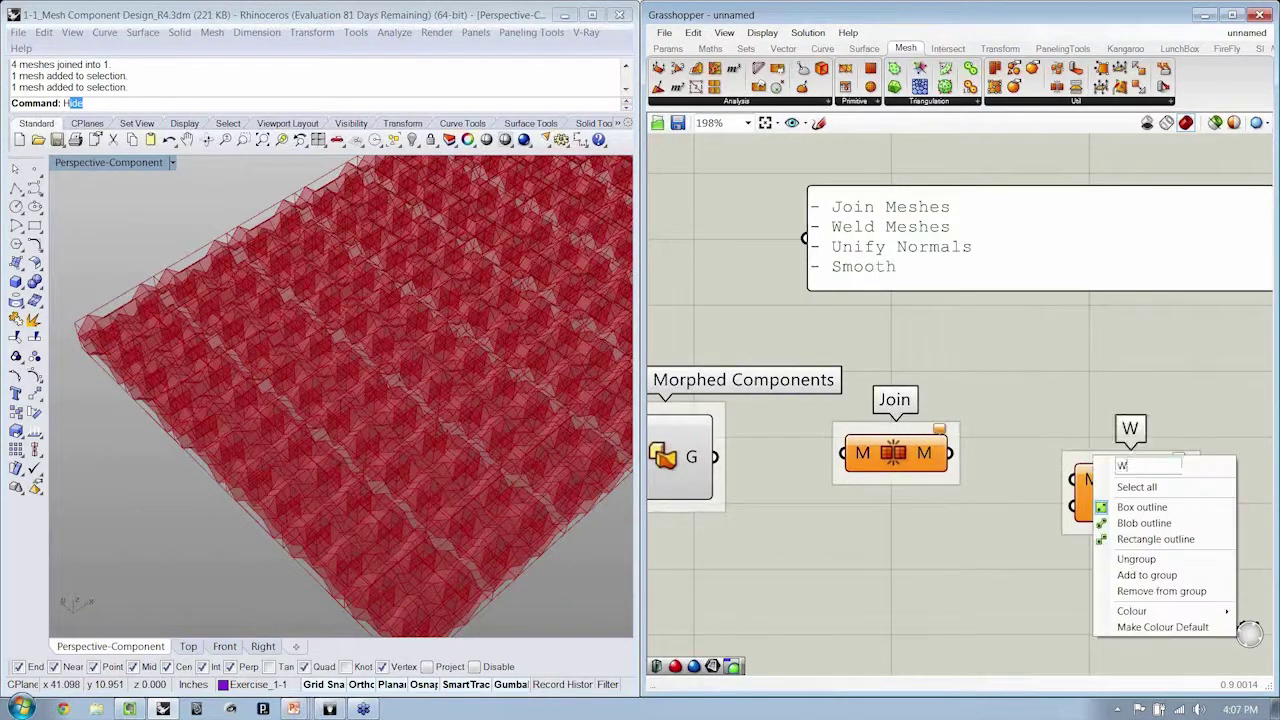
type("eld")
key("Return")
- Label the Mesh UnifyNormals group "Unify Normals"
right_click_drag(1109, 458, 907, 426)
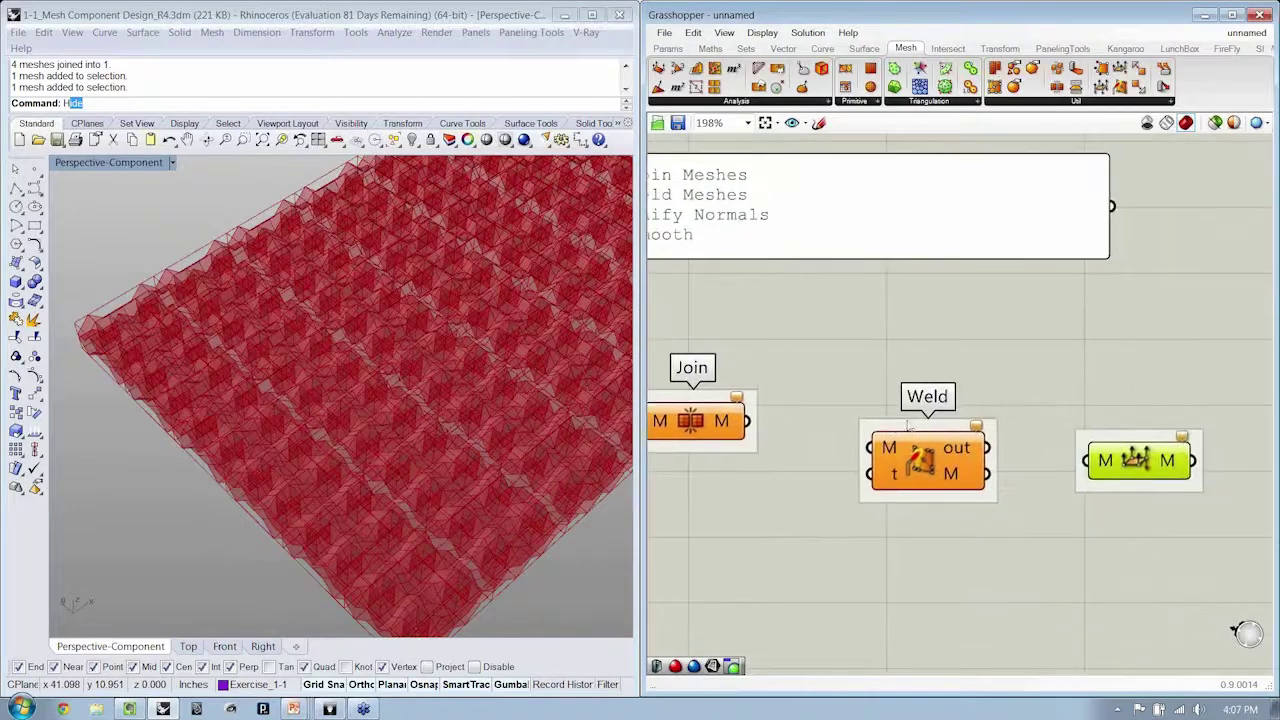
right_click(1141, 444)
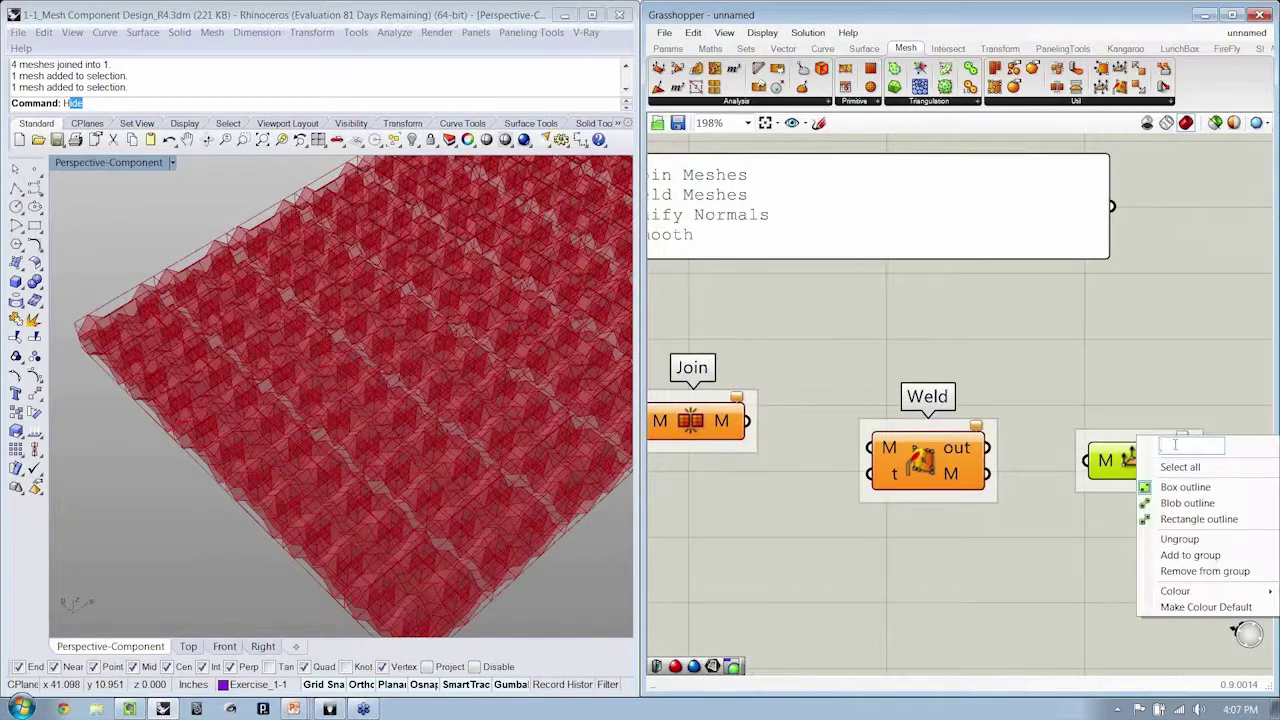
type("Unify Normal")
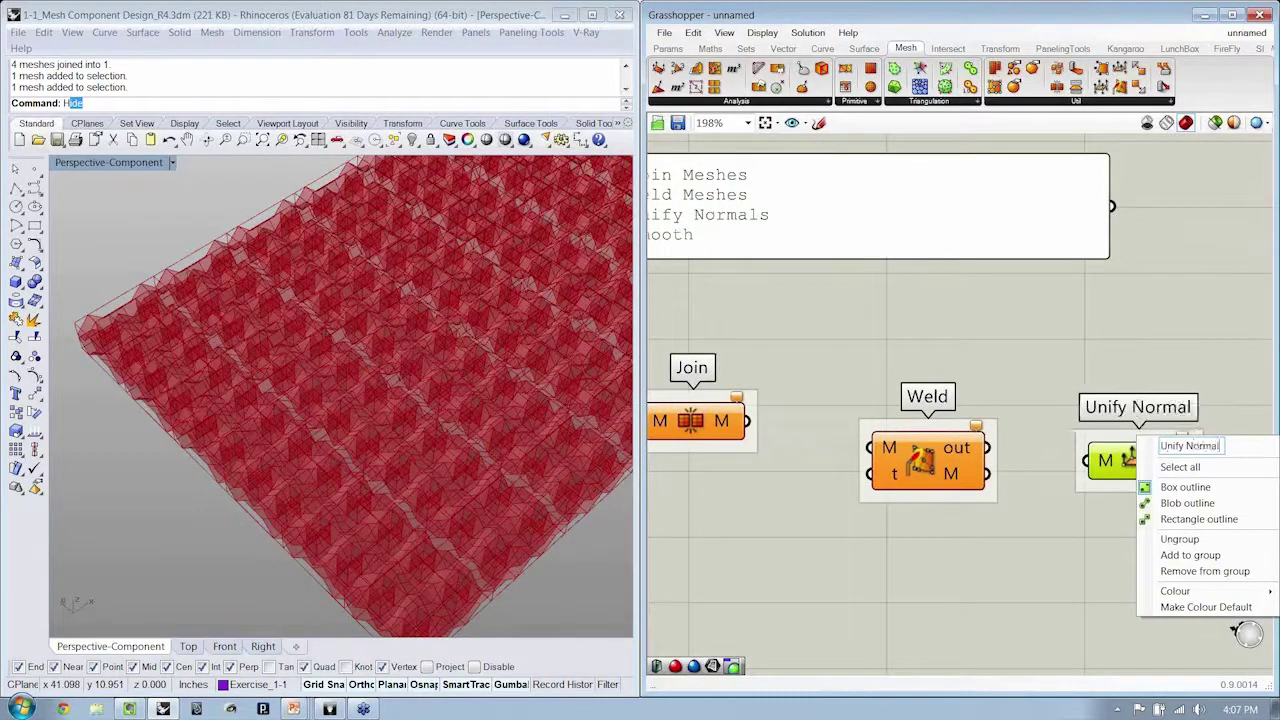
type("s")
key("Return")
- Wire the Morphed Components geometry through Join and Weld into the Unify Normals mesh input
scroll(982, 367, "down", 3)
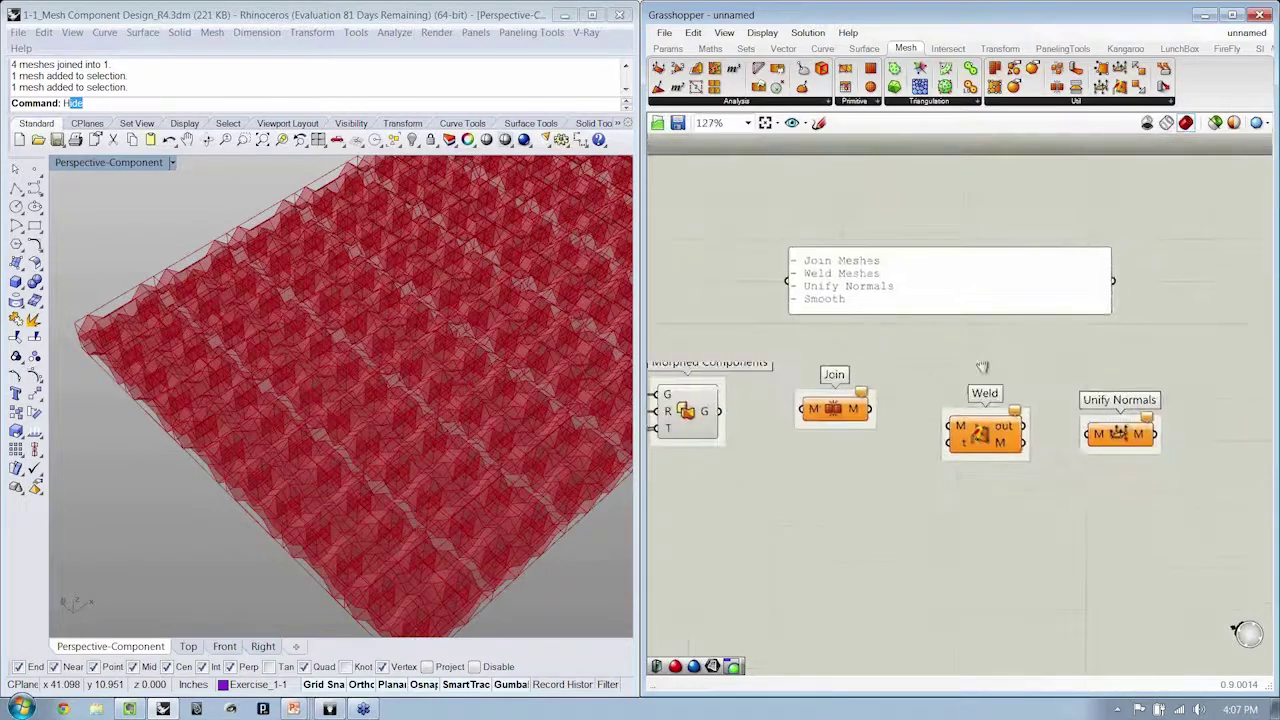
right_click_drag(982, 367, 1036, 381)
left_click_drag(780, 429, 1008, 444)
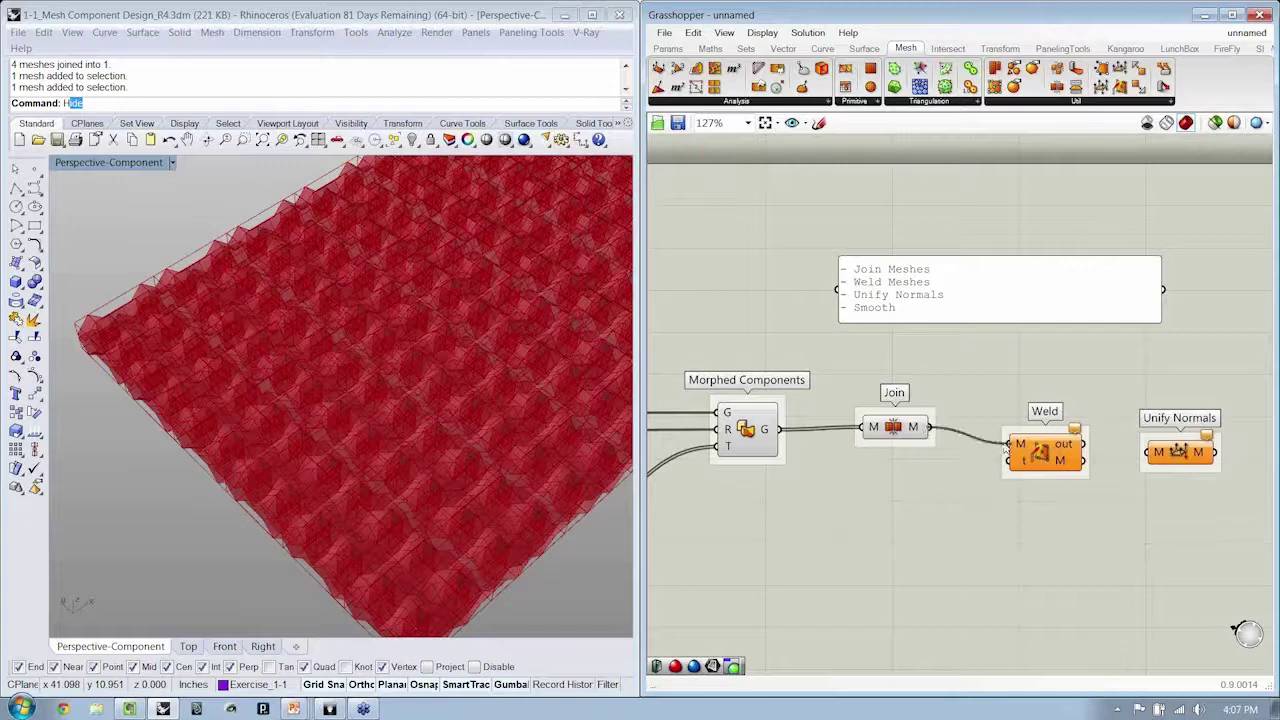
left_click_drag(1086, 460, 1180, 459)
- Turn off the preview of the Morphed Components, Join and Weld components and inspect the Unify Normals mesh in the viewport
left_click(1047, 558)
left_click_drag(1063, 547, 729, 406)
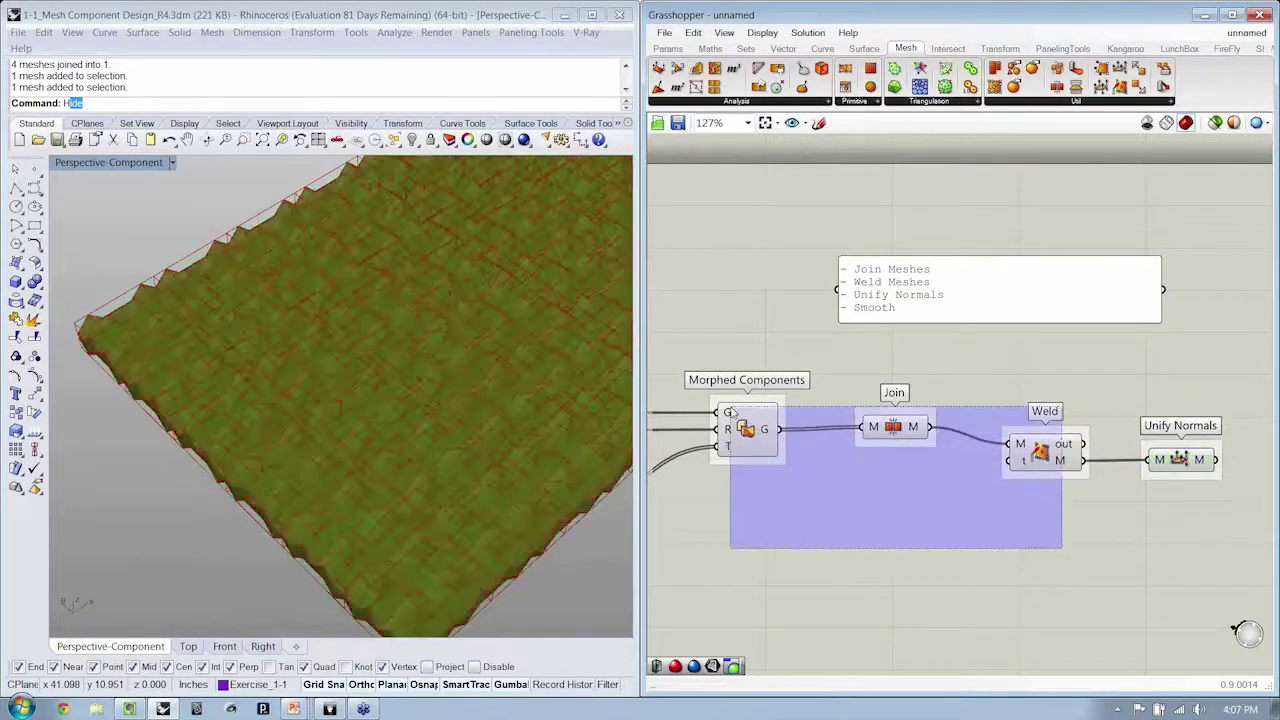
key("ctrl+q")
left_click(1049, 374)
right_click_drag(1069, 377, 1025, 358)
left_click(1134, 446)
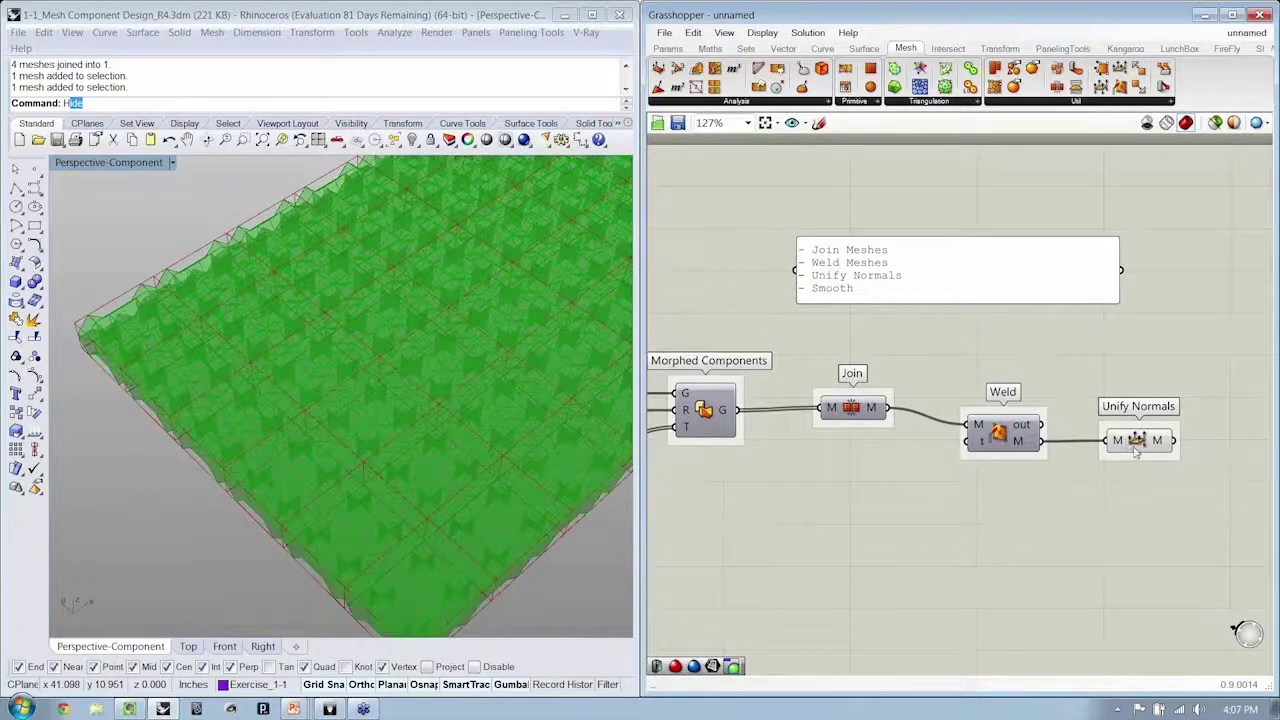
right_click_drag(1136, 448, 1099, 423)
scroll(423, 512, "up", 10)
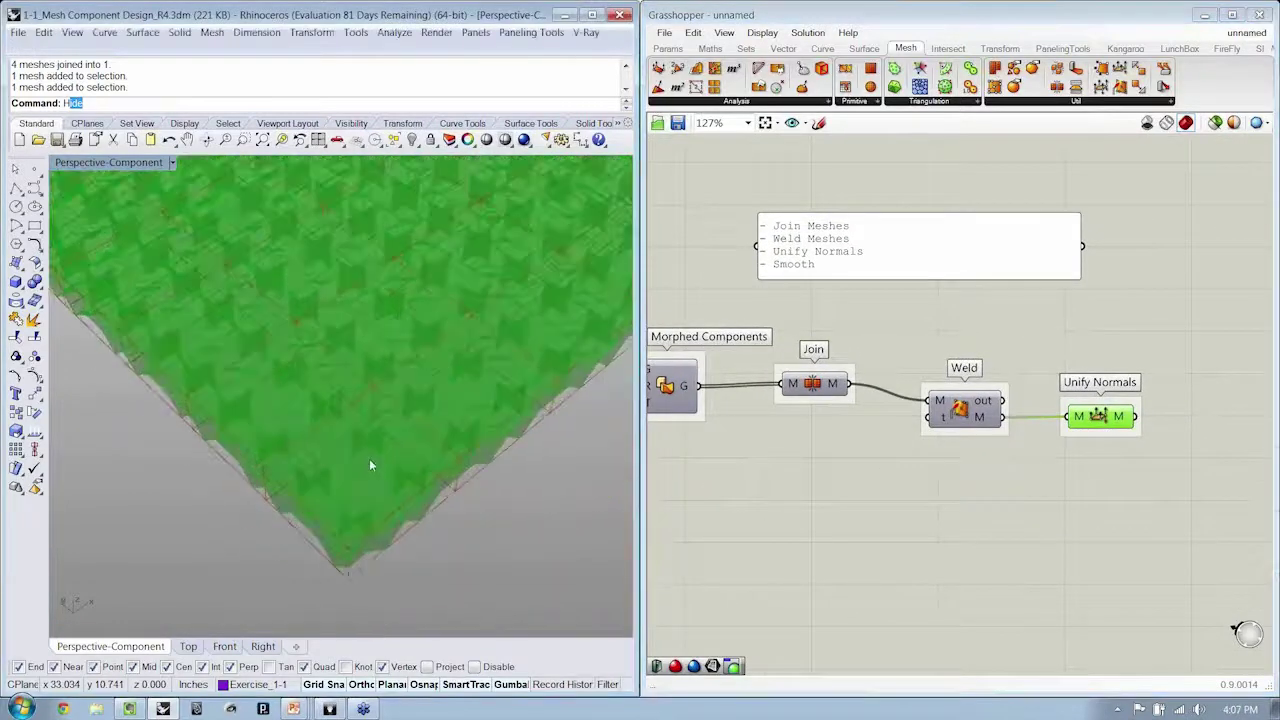
right_click_drag(407, 450, 350, 452)
left_click(923, 491)
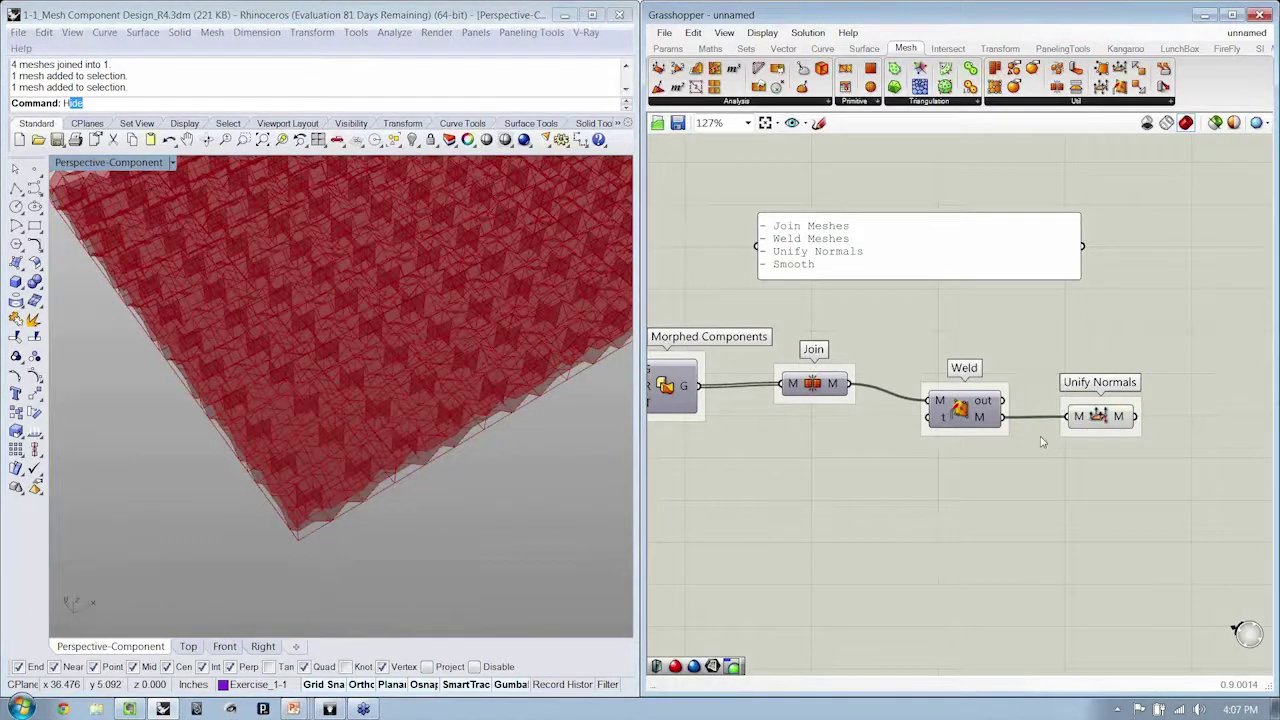
- Add the Weaverbird Catmull-Clark subdivision component after Unify Normals
scroll(1130, 52, "down", 2)
left_click(1139, 48)
left_click(900, 102)
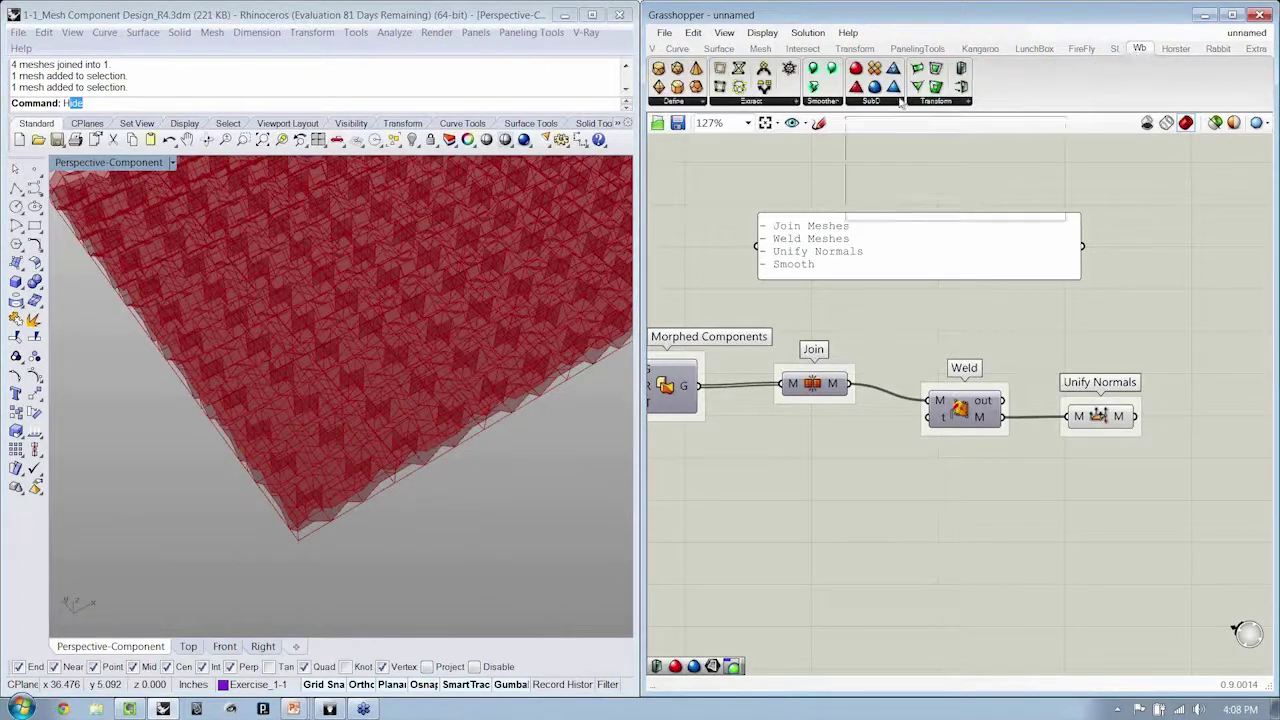
left_click(888, 127)
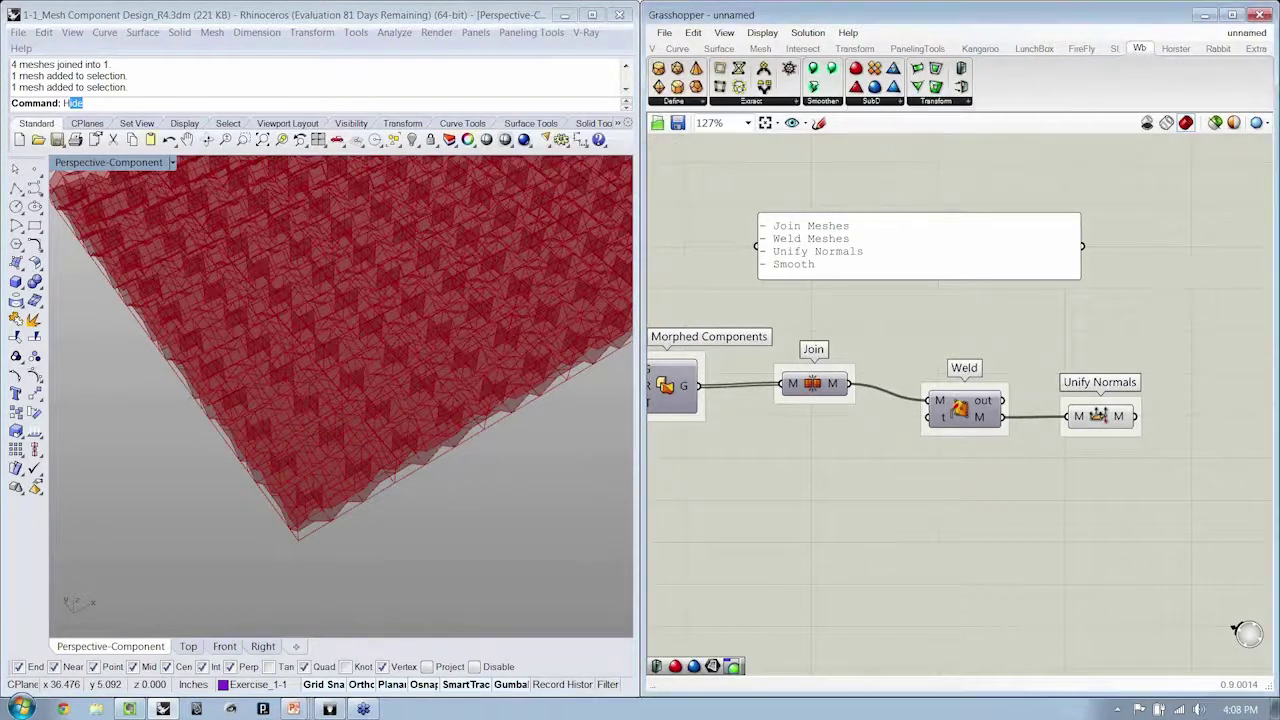
left_click(1228, 455)
right_click_drag(1228, 455, 1130, 431)
left_click(1130, 431)
scroll(1130, 431, "up", 3)
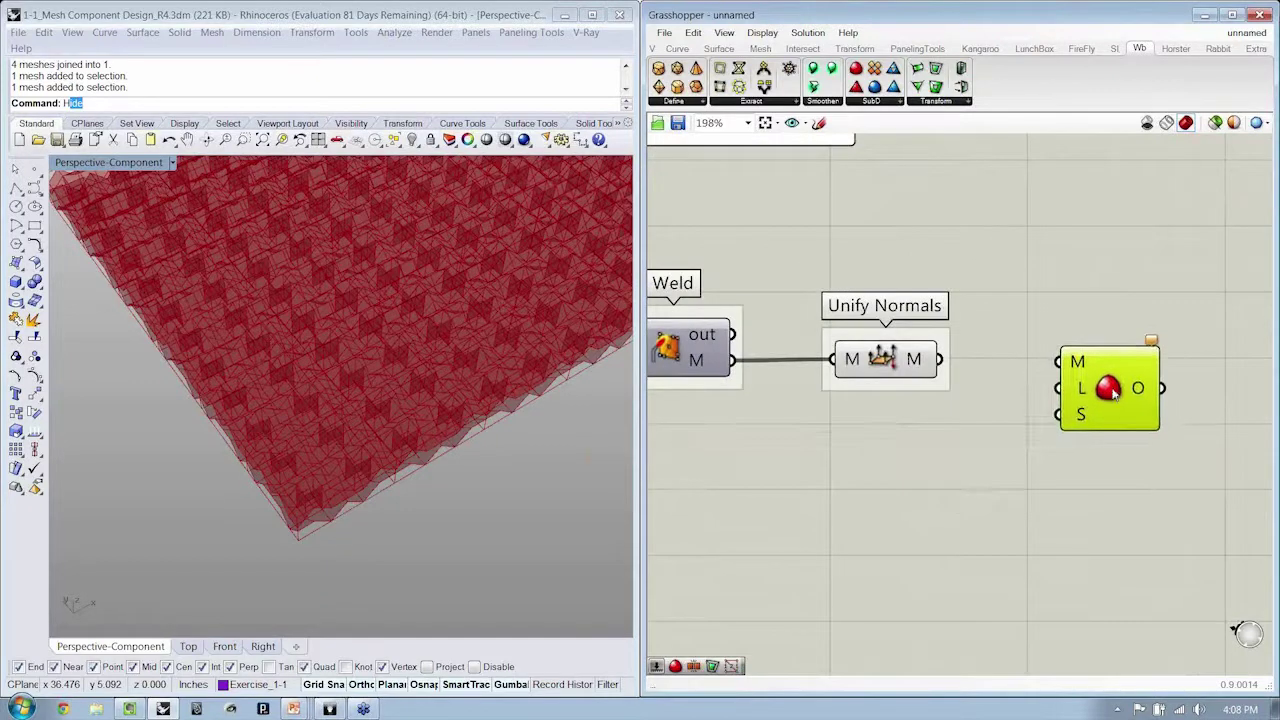
- Group the Catmull-Clark subdivision component and label the group "WB | Catmull Clark"
key("ctrl+g")
right_click(1104, 341)
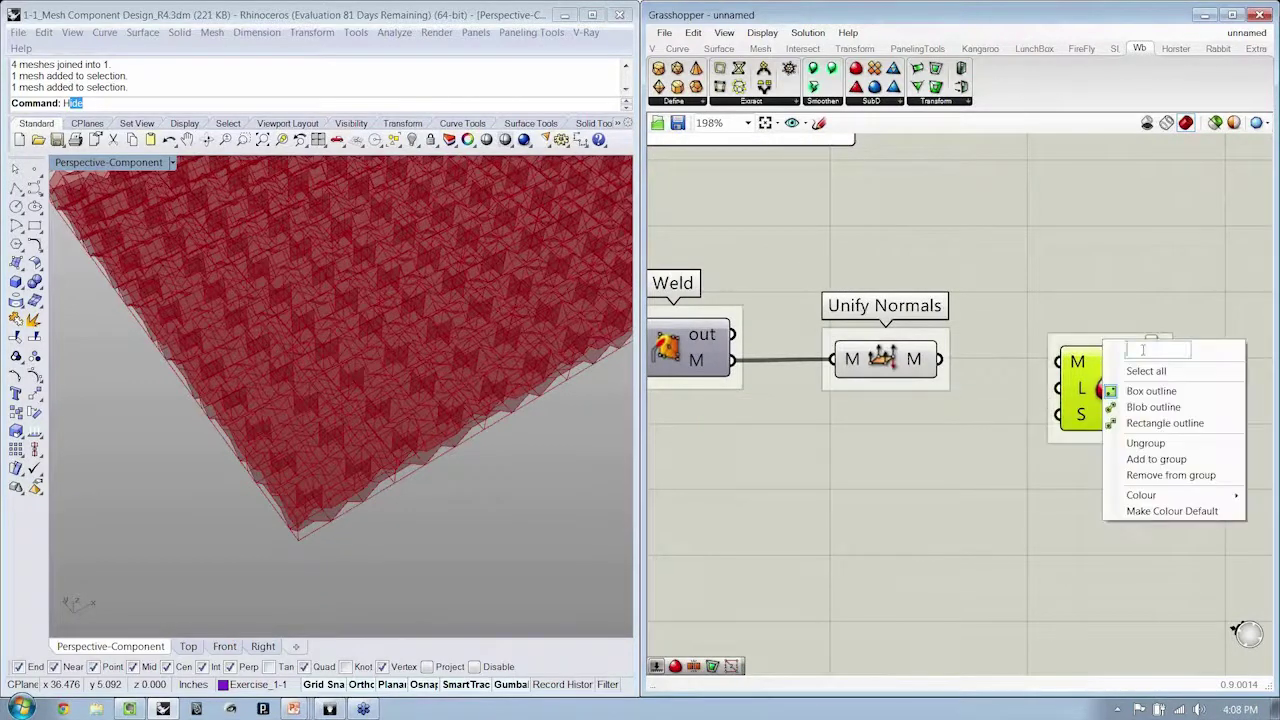
type("WB | Ca")
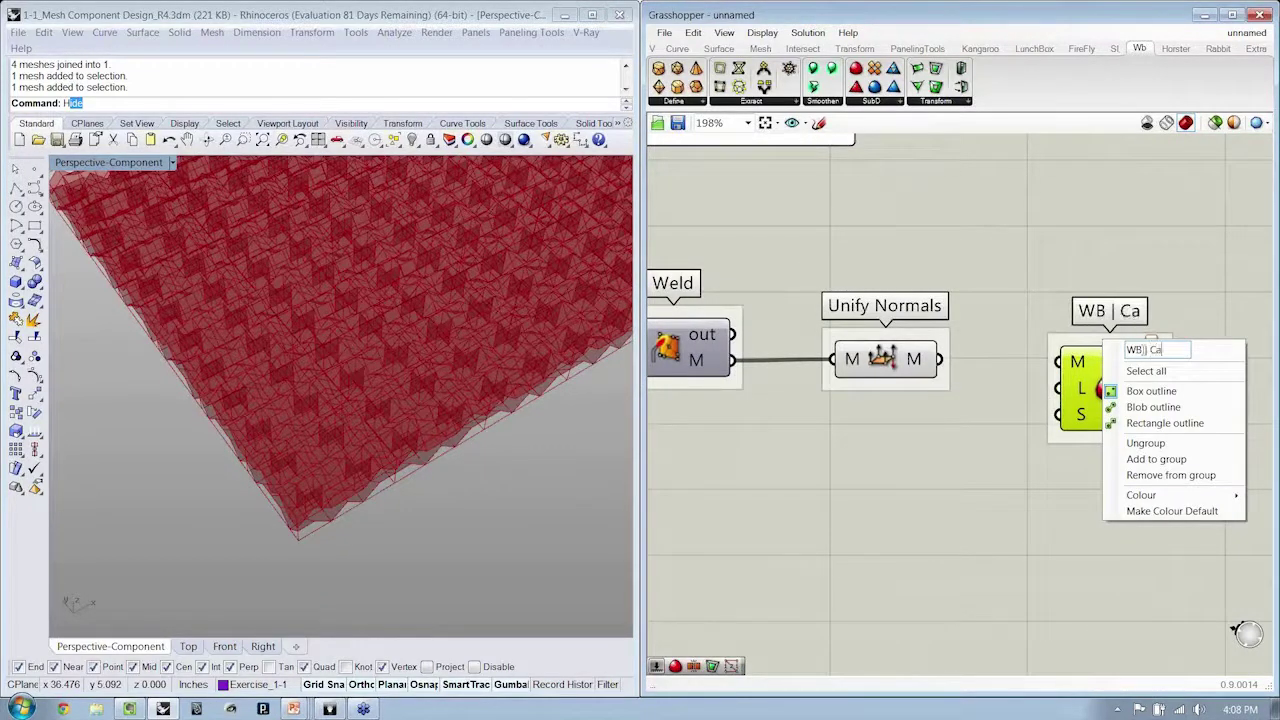
type("tmull Clark")
key("Return")
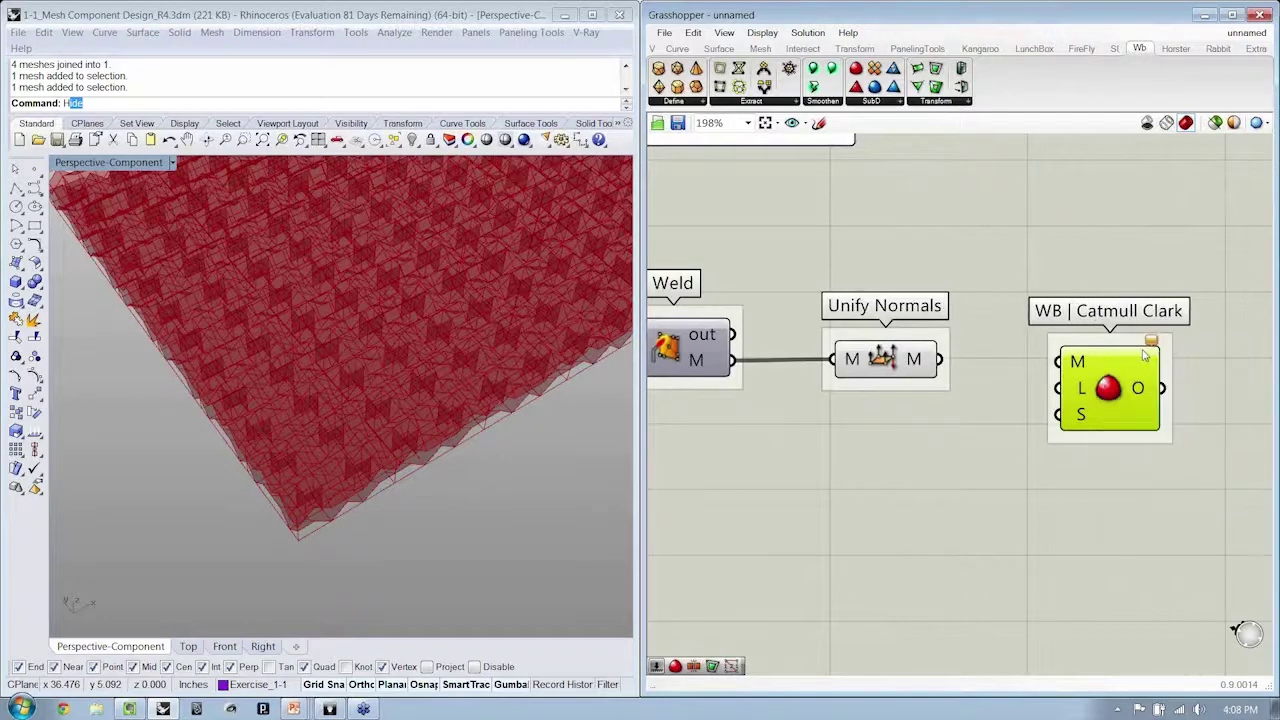
- Add a number slider to the canvas below the Unify Normals component
left_click(894, 450)
right_click_drag(894, 450, 916, 436)
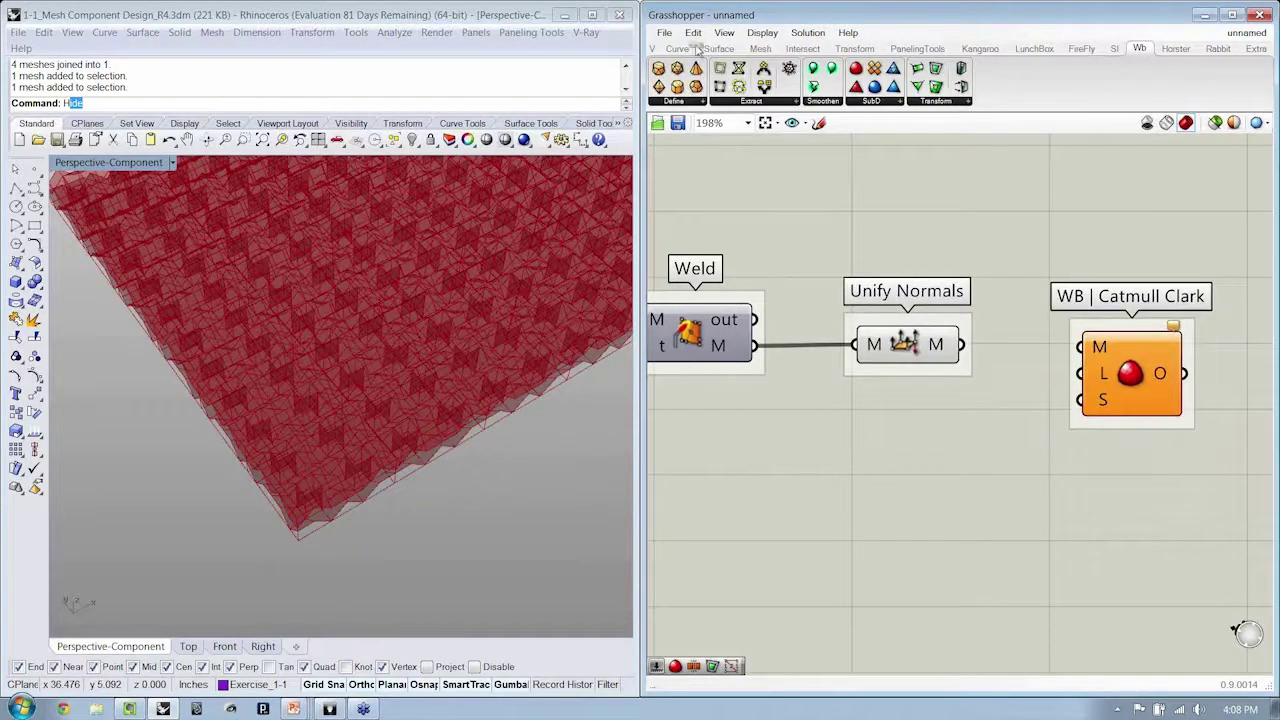
left_click_drag(697, 48, 962, 58)
left_click(665, 49)
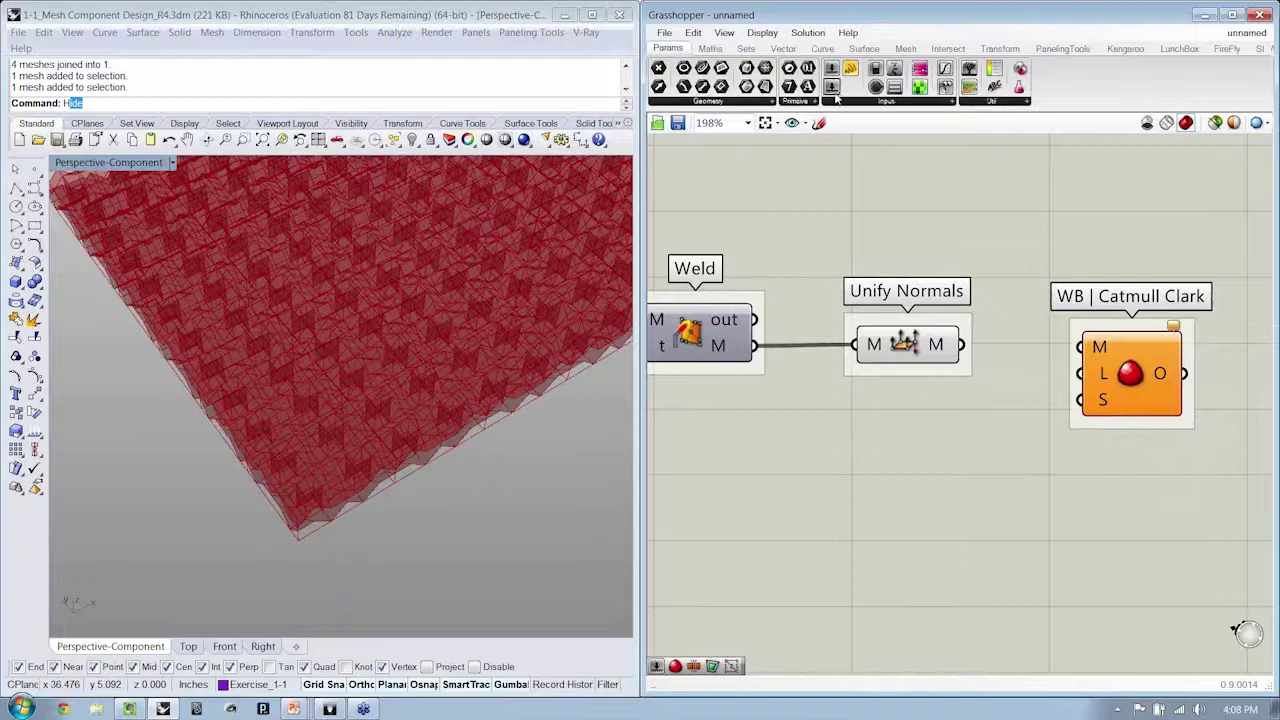
left_click_drag(849, 443, 849, 455)
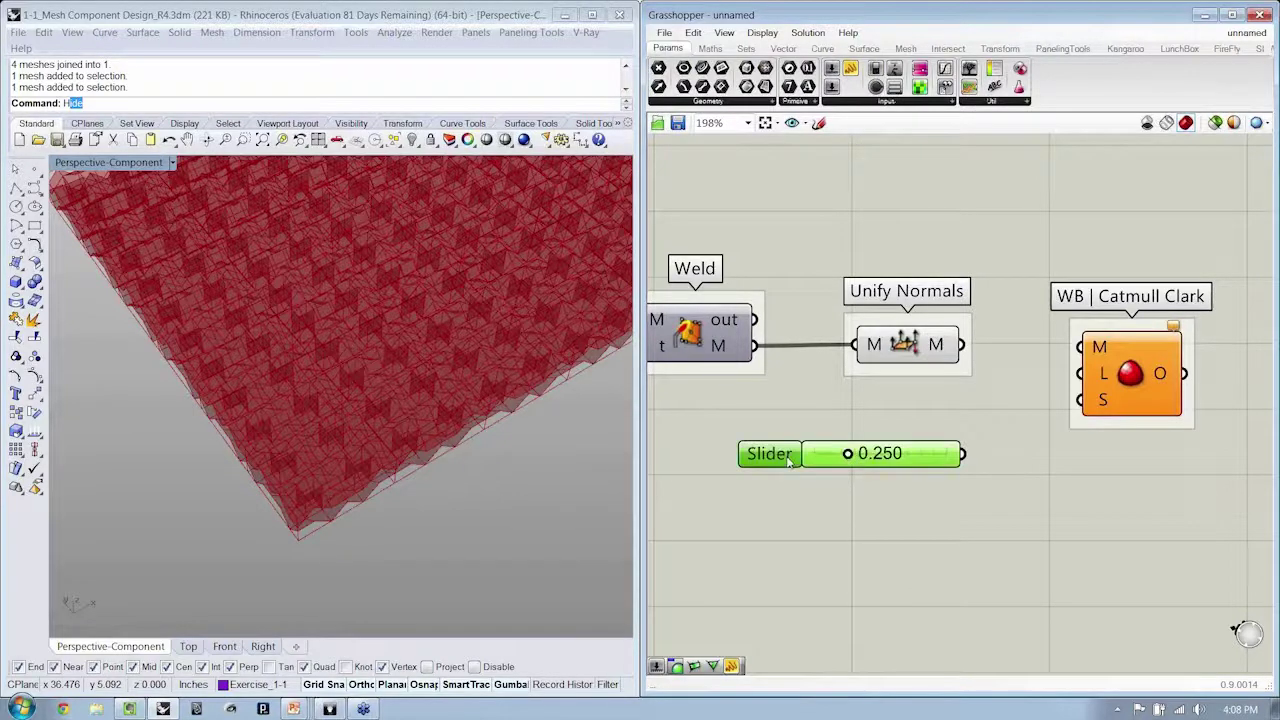
- Configure the slider for integers from 1 to 3 and name it "Subdivision Level"
double_click(792, 462)
double_click(895, 483)
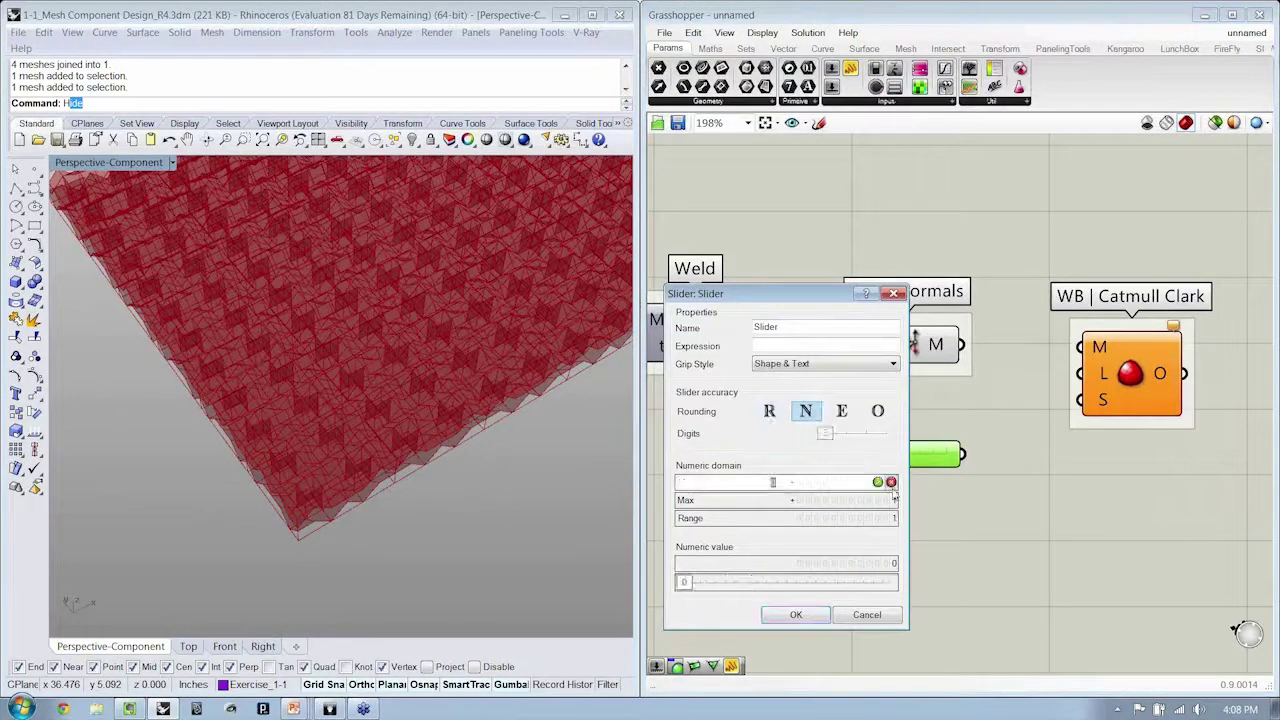
type("1")
double_click(888, 500)
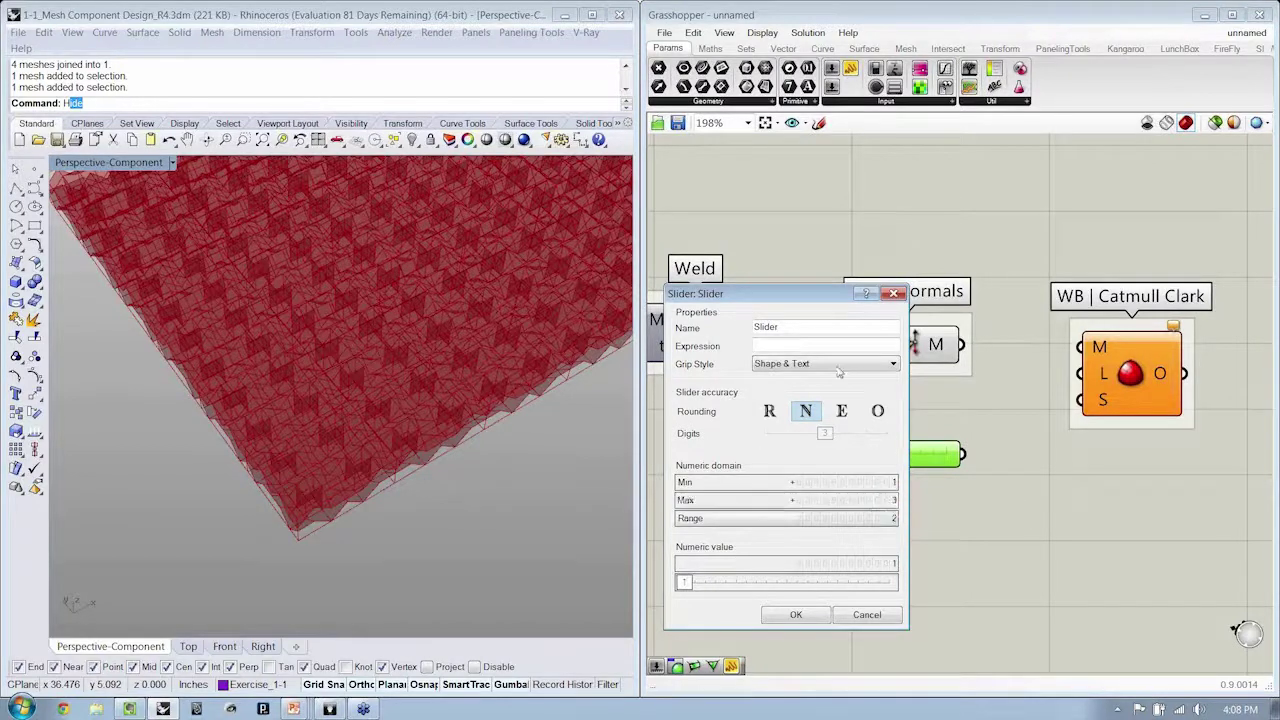
key("Return")
type("Subdivision Level")
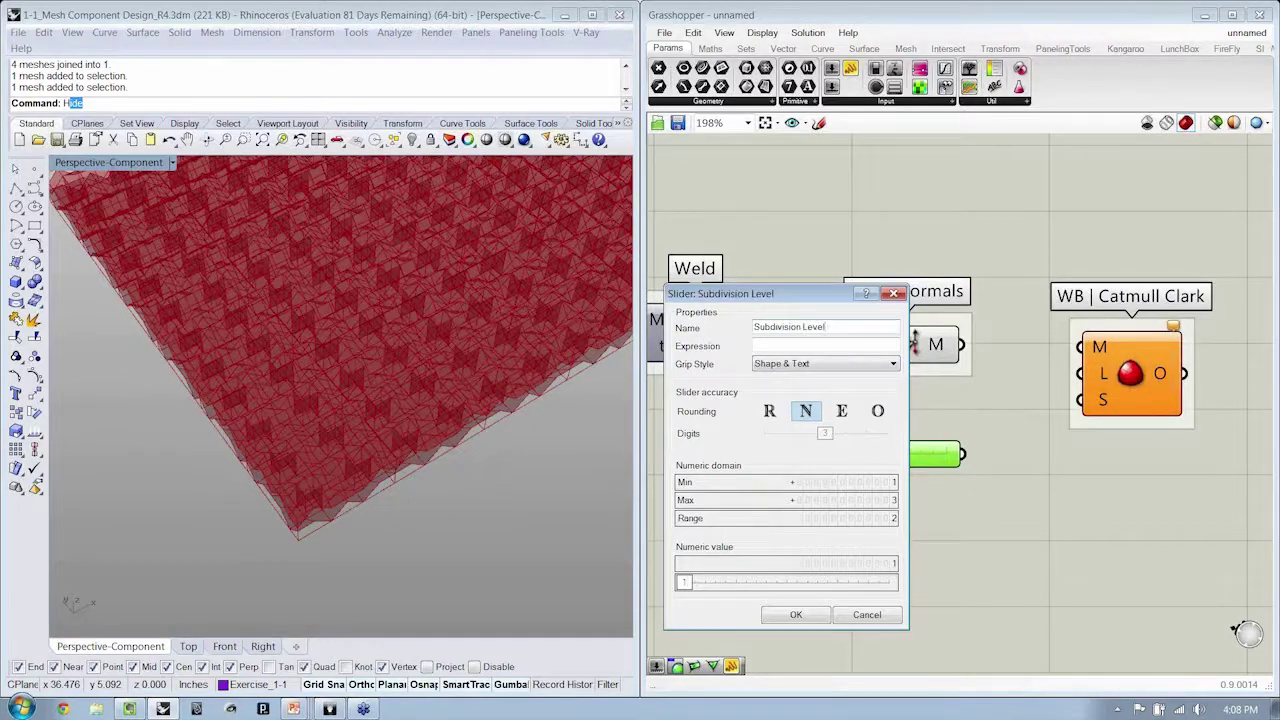
left_click(795, 616)
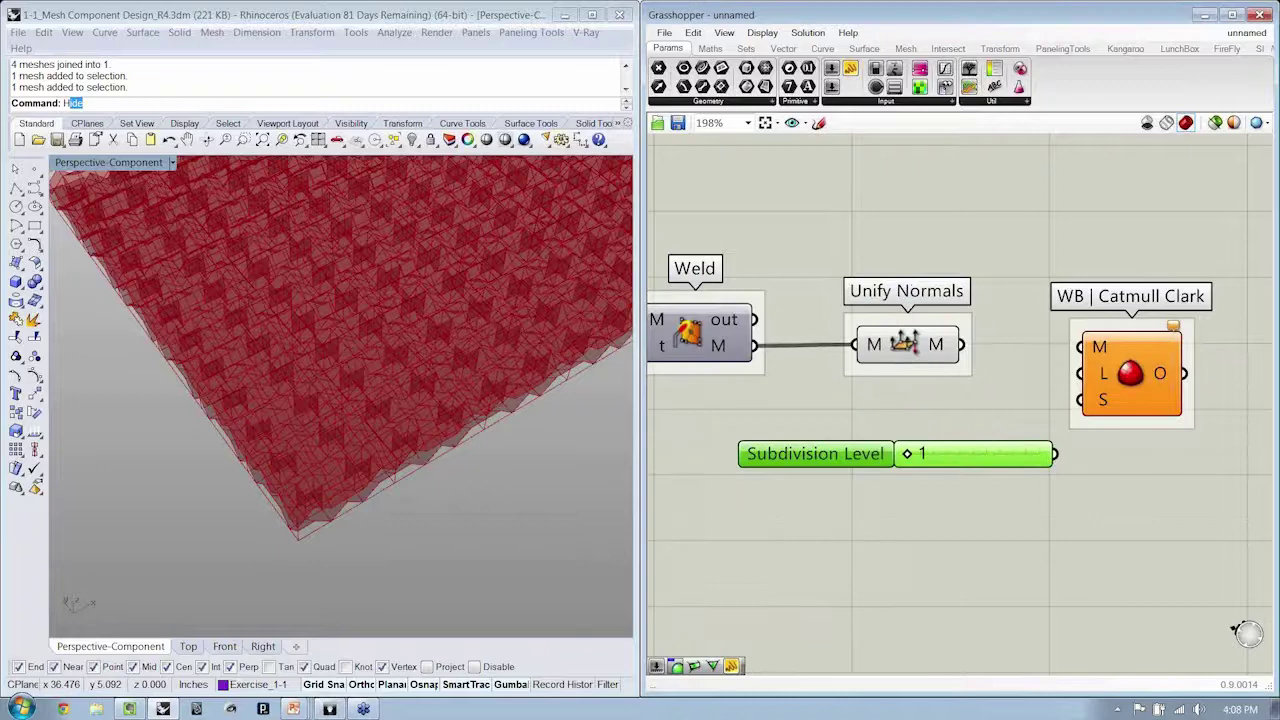
- Wire the Unify Normals mesh and Subdivision Level slider into Catmull Clark's M and L inputs, and turn off the Unify Normals preview
left_click_drag(1112, 372, 1176, 382)
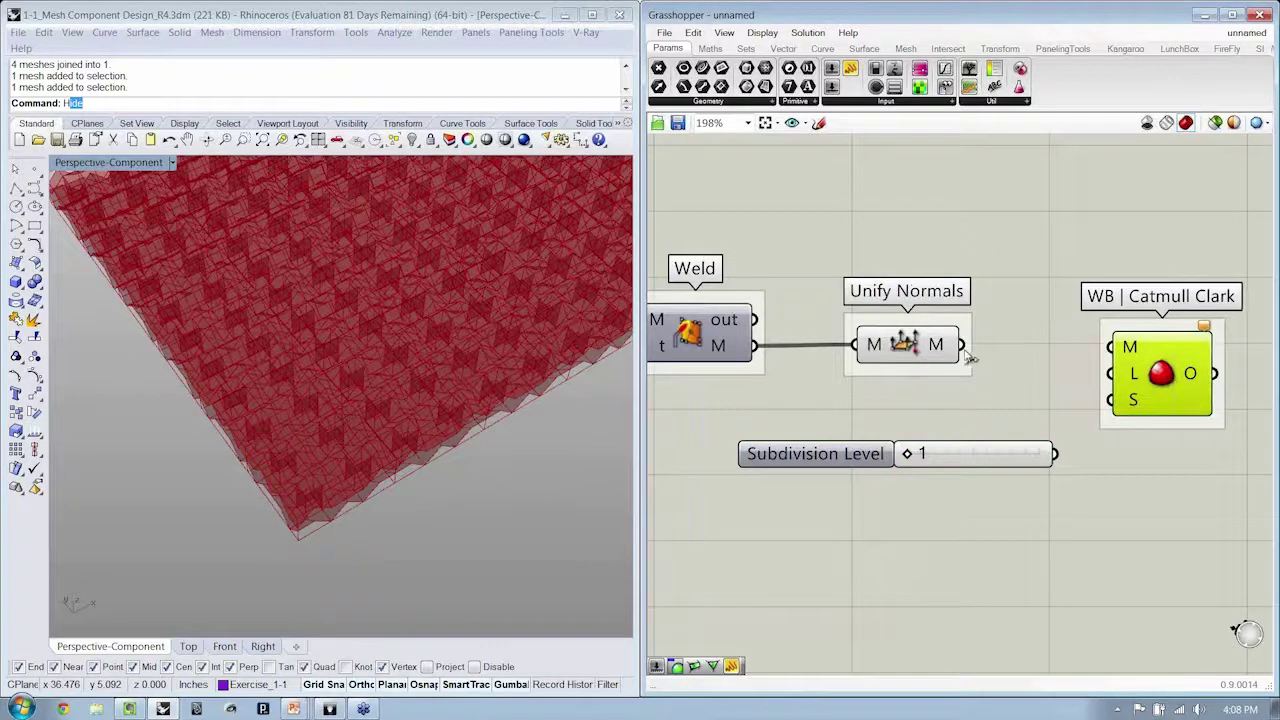
mouse_move(963, 345)
left_mouse_down()
mouse_move(1111, 347)
mouse_move(1050, 455)
left_mouse_up()
left_click(915, 350)
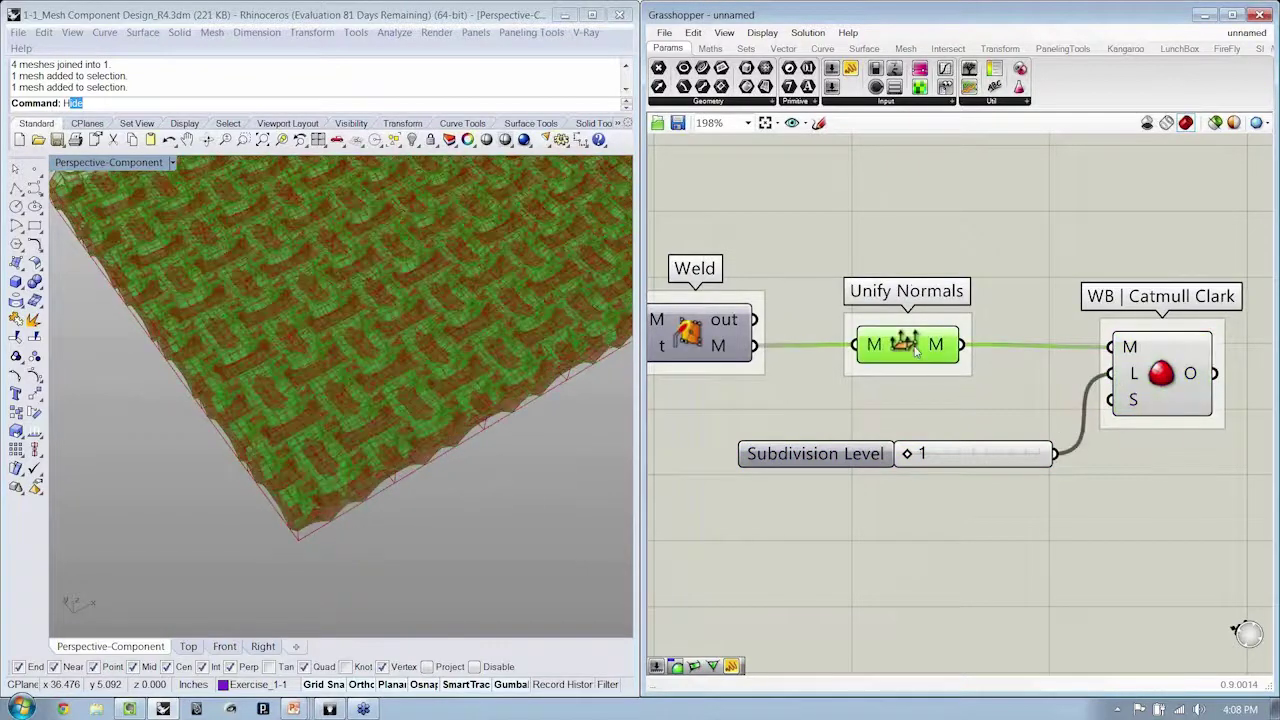
left_click(994, 271)
left_click_drag(1165, 376, 1165, 372)
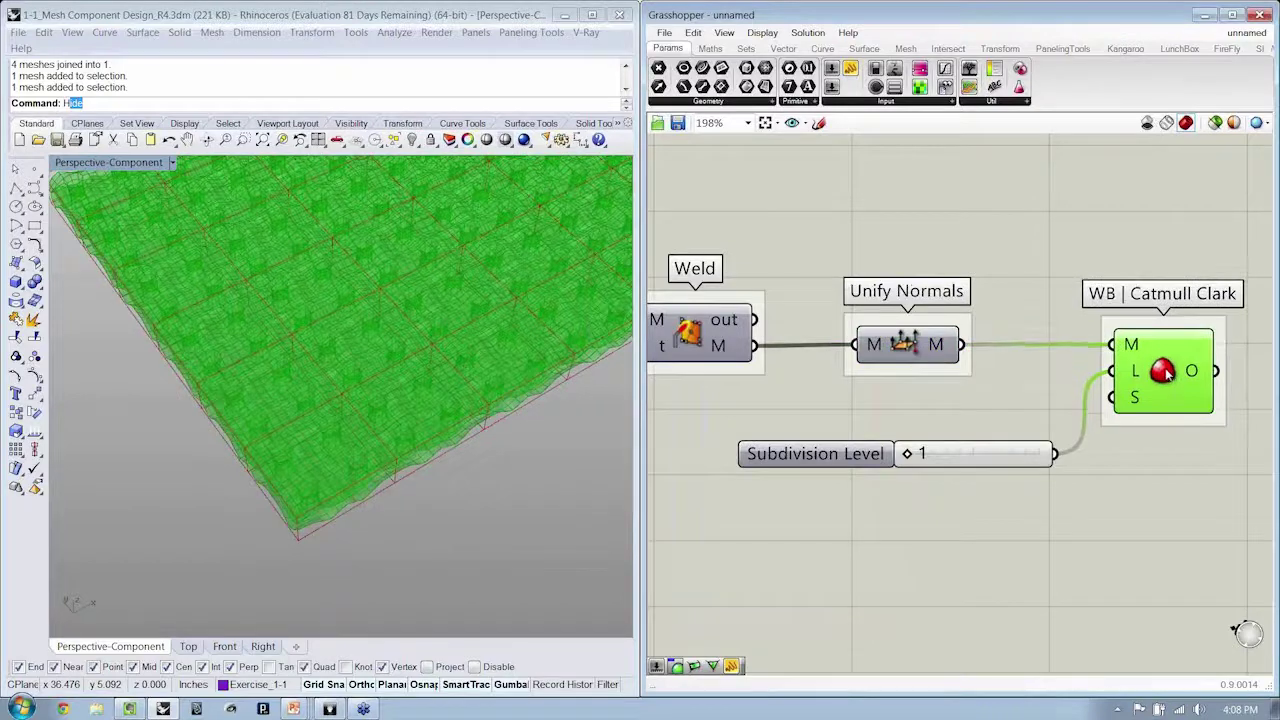
left_click(1168, 480)
- Examine the smoothed mesh up close while trying a higher subdivision level, and return the level to 1
right_click_drag(286, 463, 332, 477)
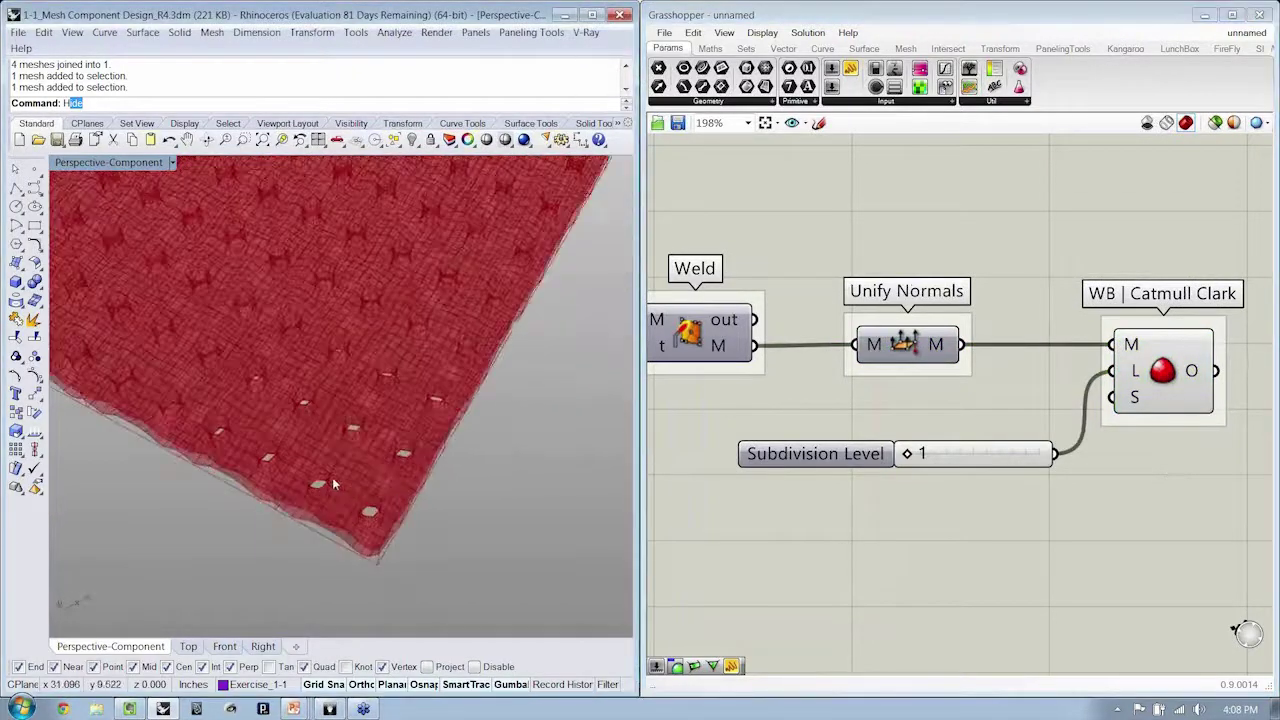
scroll(332, 477, "up", 7)
right_click_drag(409, 520, 295, 450)
left_click_drag(908, 455, 1071, 451)
right_click_drag(283, 375, 400, 440)
left_click_drag(988, 456, 905, 455)
right_click_drag(474, 398, 377, 515, "shift")
scroll(333, 418, "down", 10)
scroll(377, 515, "down", 5)
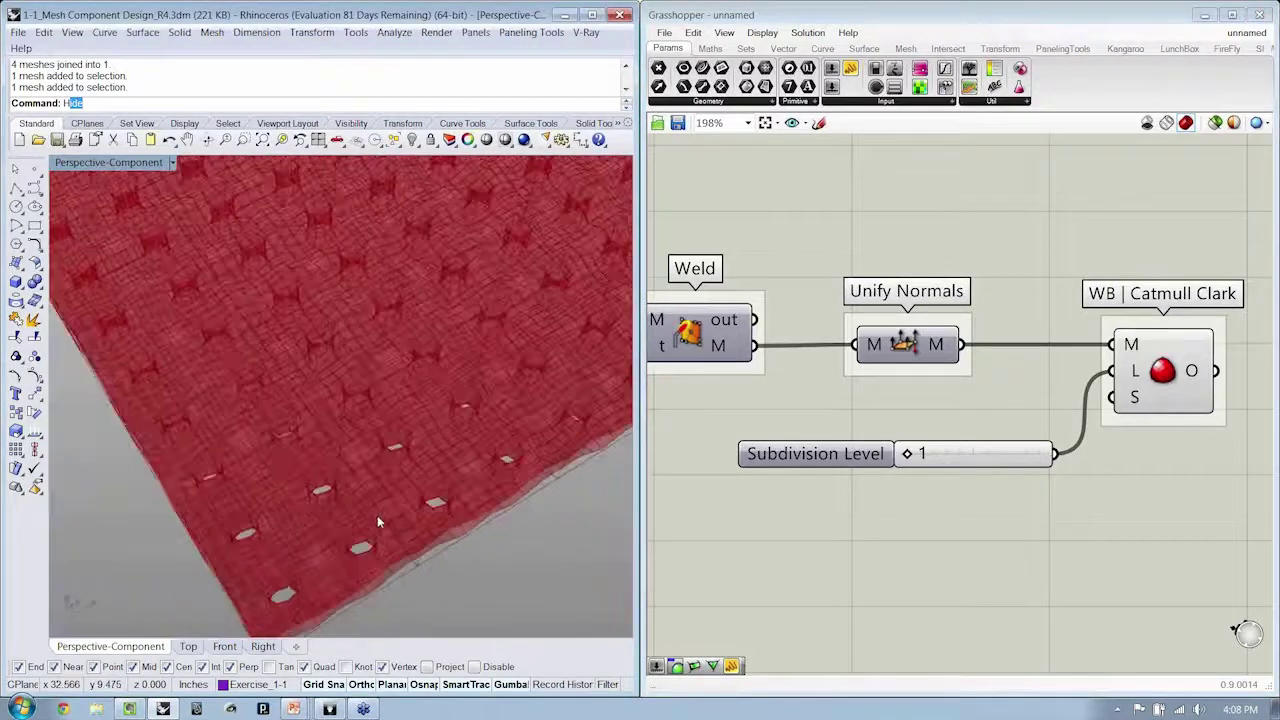
scroll(443, 440, "down", 4)
right_click_drag(443, 440, 400, 477, "shift")
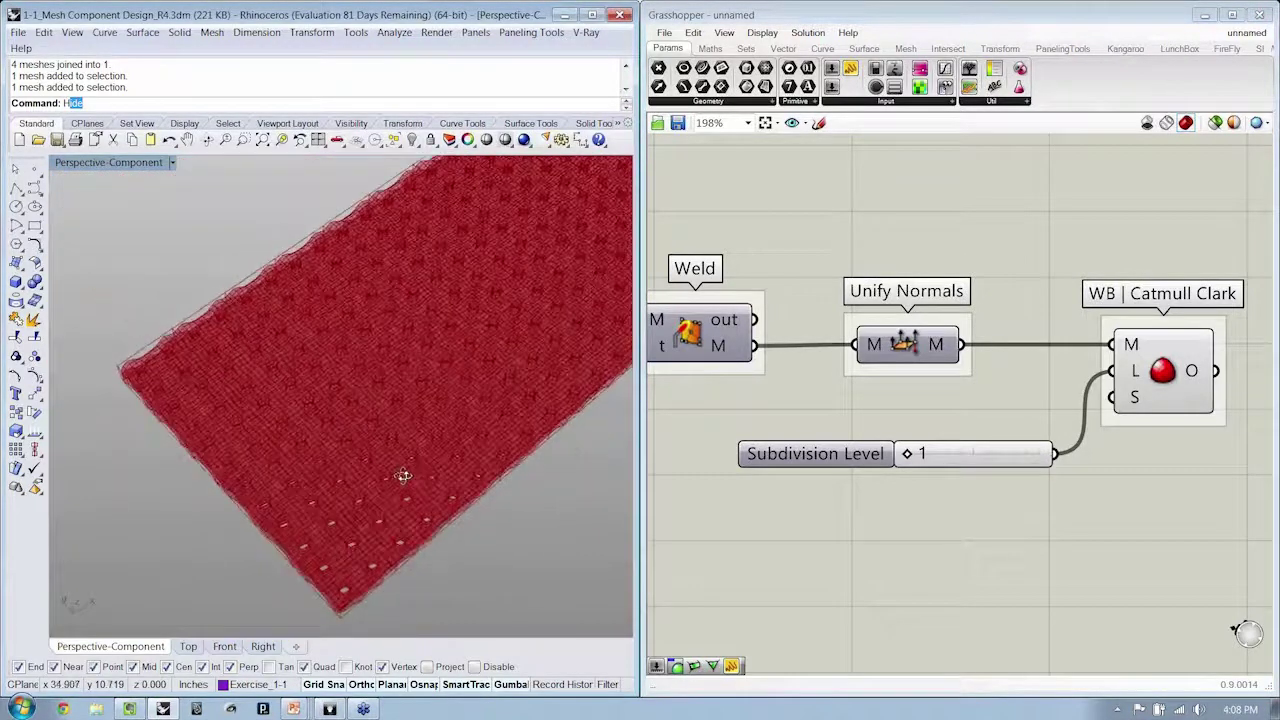
- Group the Join, Weld and Unify Normals components together
right_click_drag(1054, 531, 953, 533)
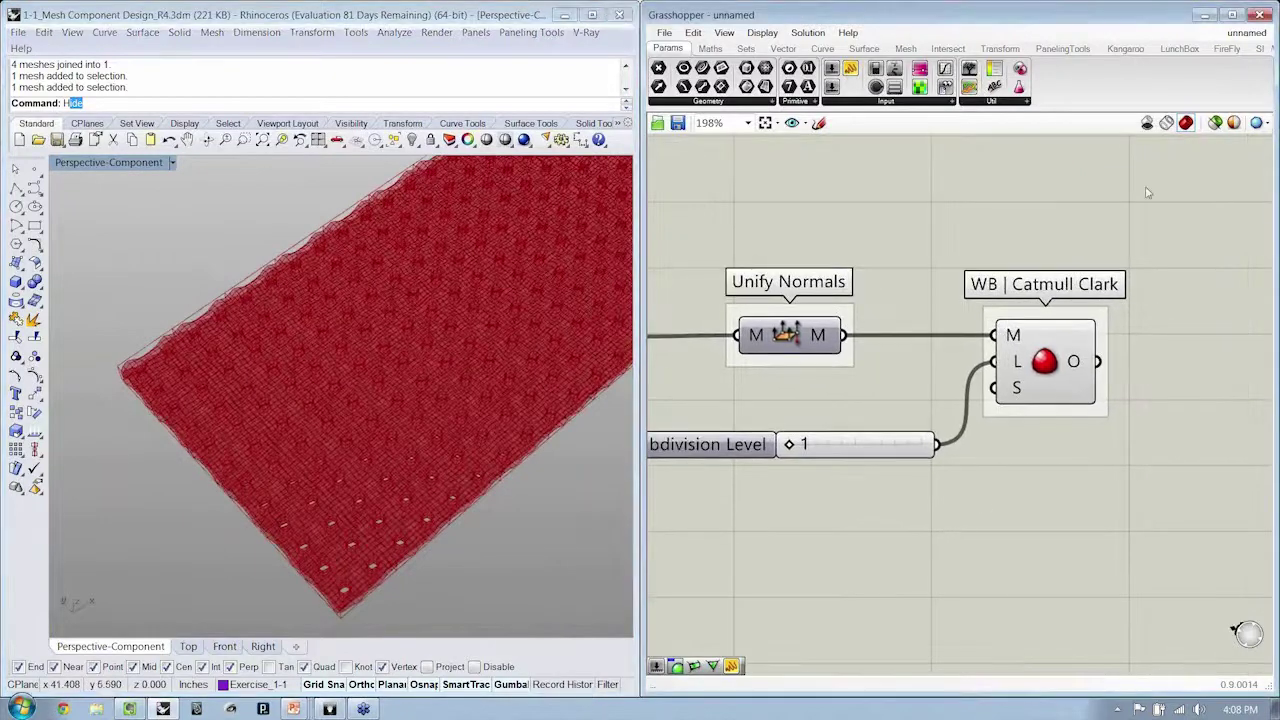
right_click_drag(902, 228, 1053, 233)
scroll(943, 243, "down", 2)
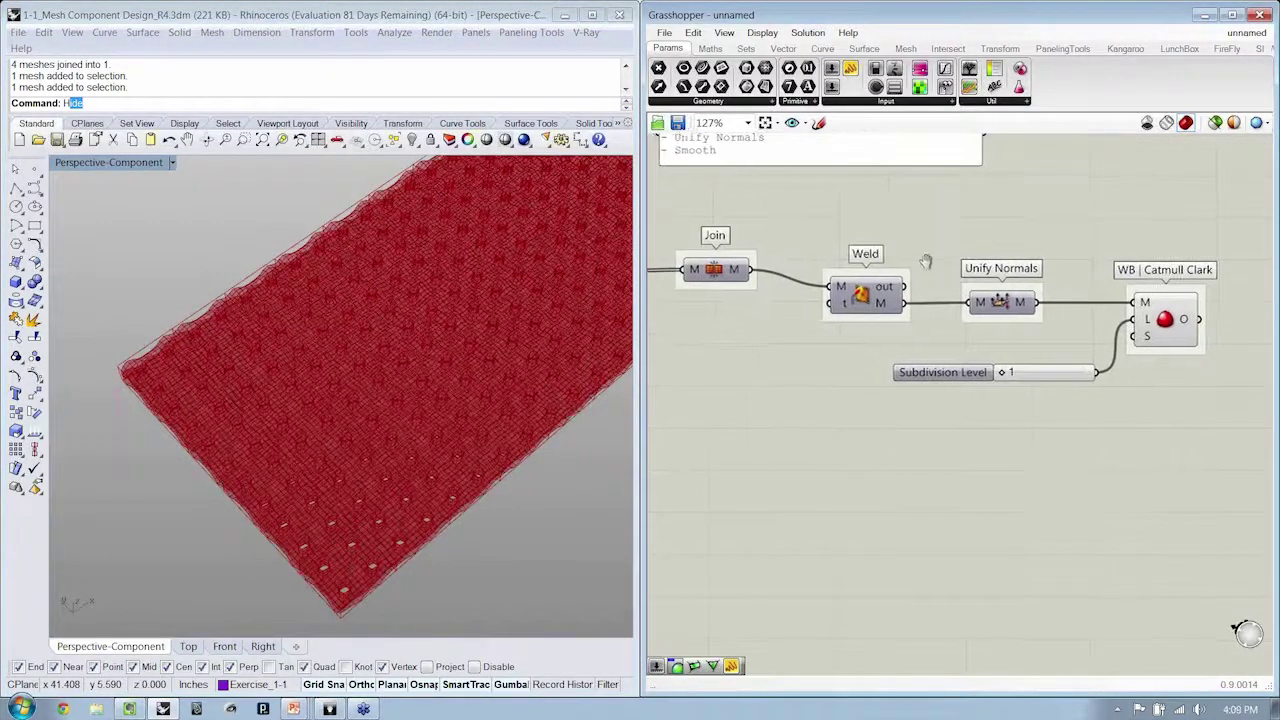
right_click_drag(926, 262, 978, 264)
left_click_drag(1086, 206, 742, 326)
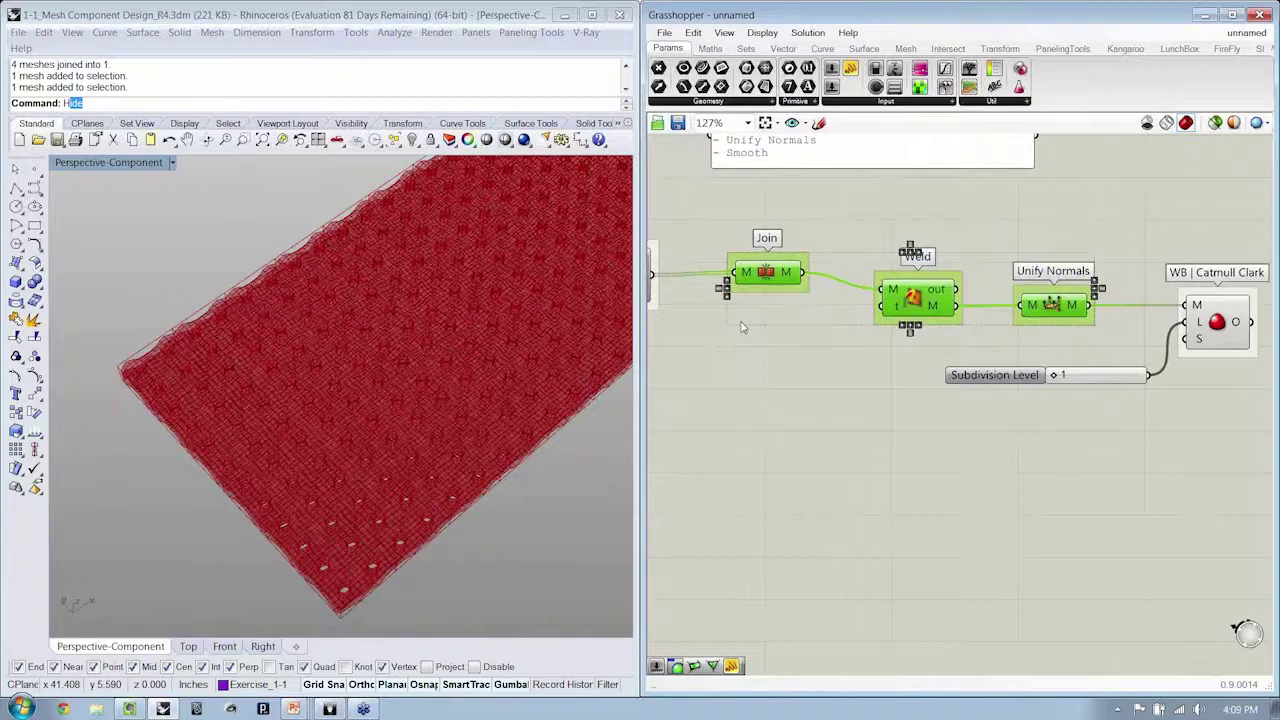
scroll(820, 320, "down", 1)
right_click_drag(818, 322, 846, 329)
key("ctrl+g")
left_click(854, 428)
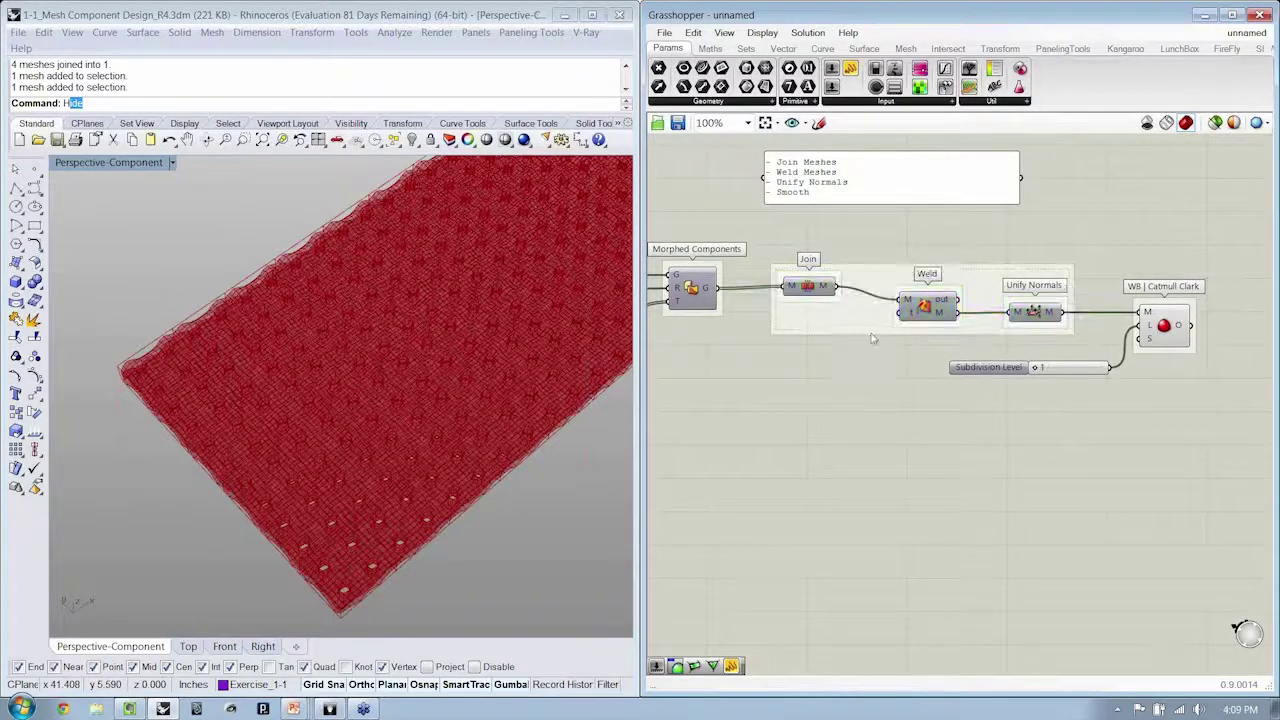
- Nudge the Join component slightly upward and label the surrounding group "Mesh Refinement"
scroll(872, 338, "up", 1)
left_click_drag(792, 290, 787, 280)
right_click(876, 293)
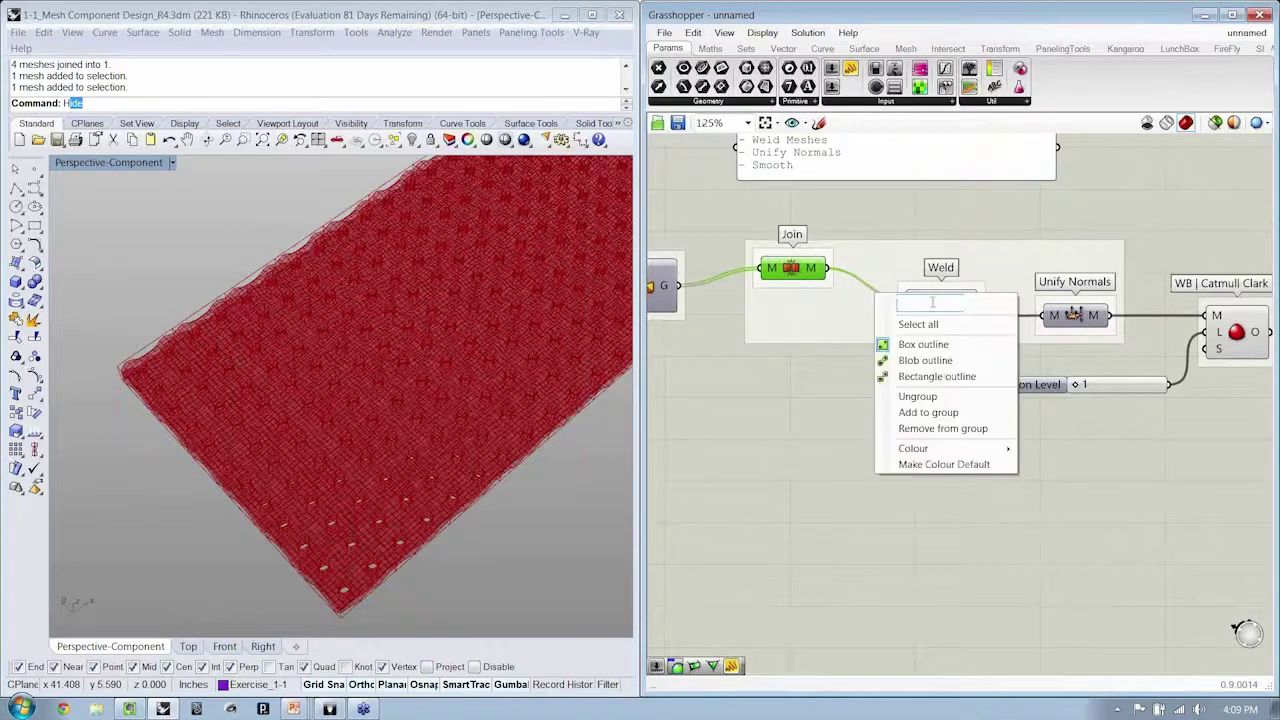
type("Mesh")
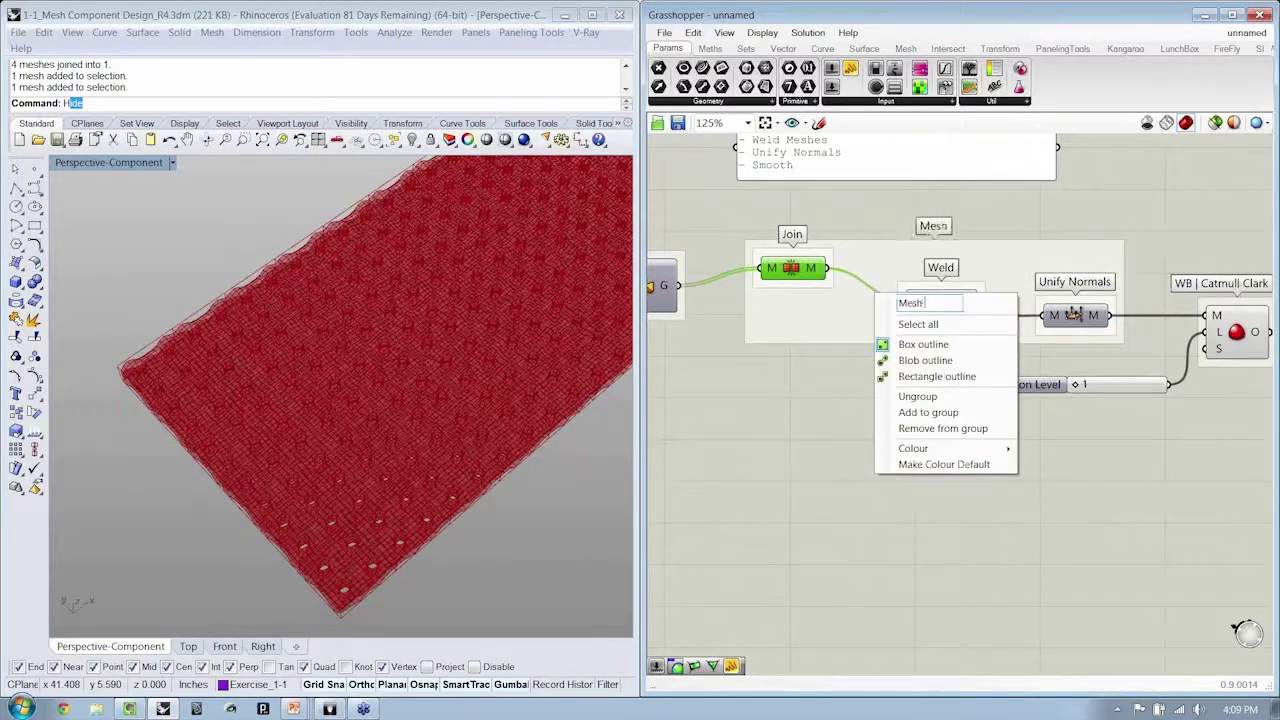
type(" Refinement")
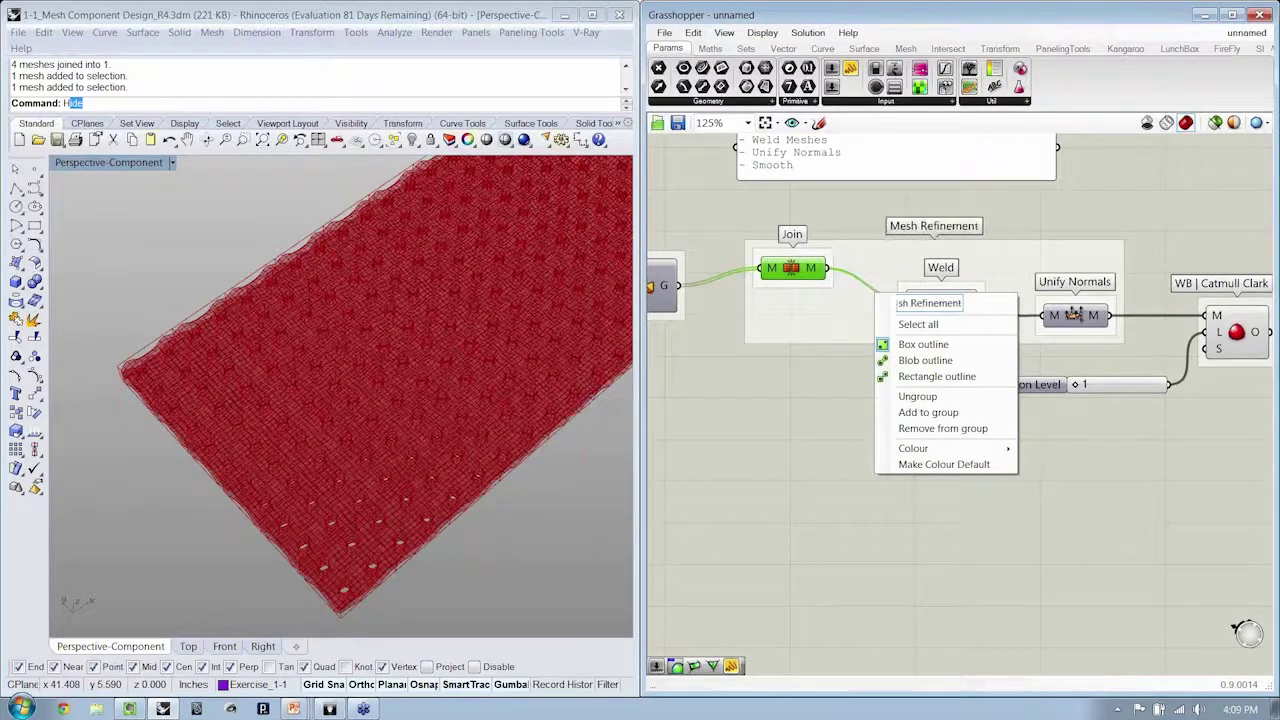
key("Return")
left_click(913, 461)
- Review the component chain from Join to Catmull Clark and the smoothed mesh in the viewport
right_click_drag(1071, 463, 964, 450)
left_click_drag(1171, 458, 694, 225)
right_click_drag(695, 268, 826, 281)
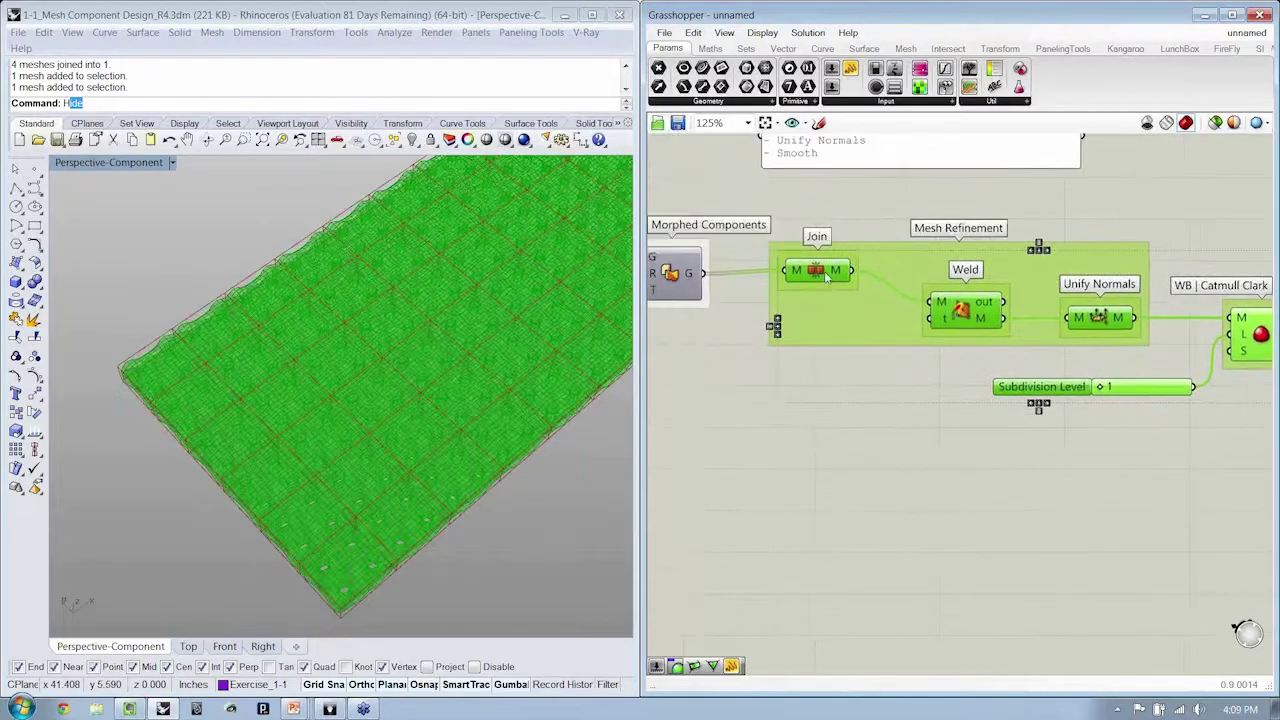
left_click(918, 194)
right_click_drag(1090, 267, 1008, 278)
left_click(1192, 348)
left_click(1182, 293)
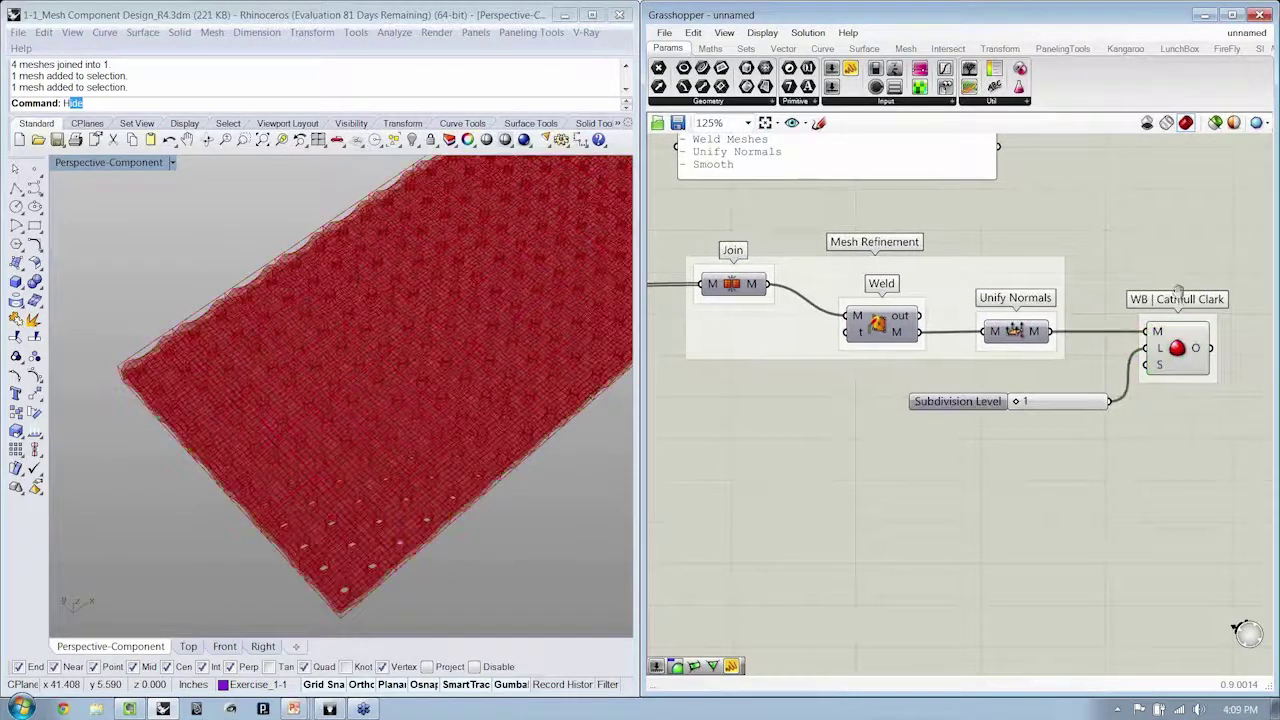
right_click_drag(1182, 293, 1092, 310)
right_click_drag(995, 222, 1055, 260)
right_click_drag(408, 444, 378, 428, "shift")
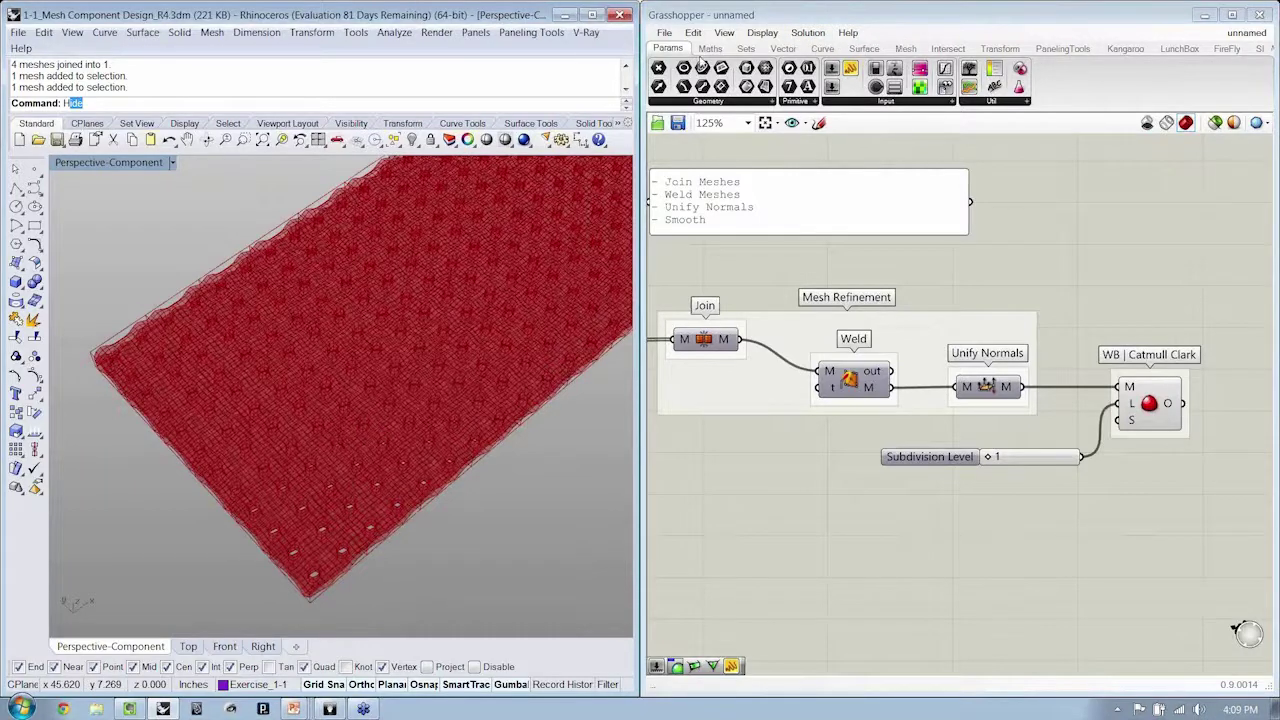
- Add a Custom Preview component after the Catmull Clark component, leaving space between them
left_click(956, 102)
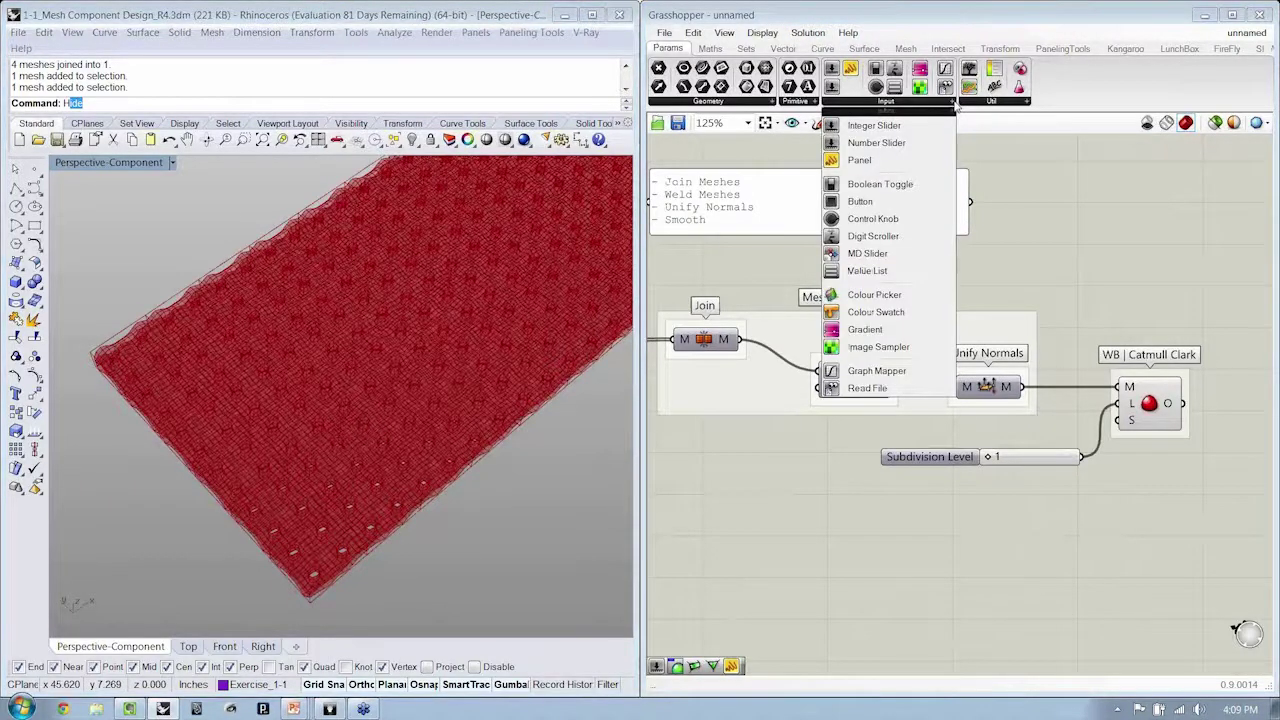
left_click(978, 106)
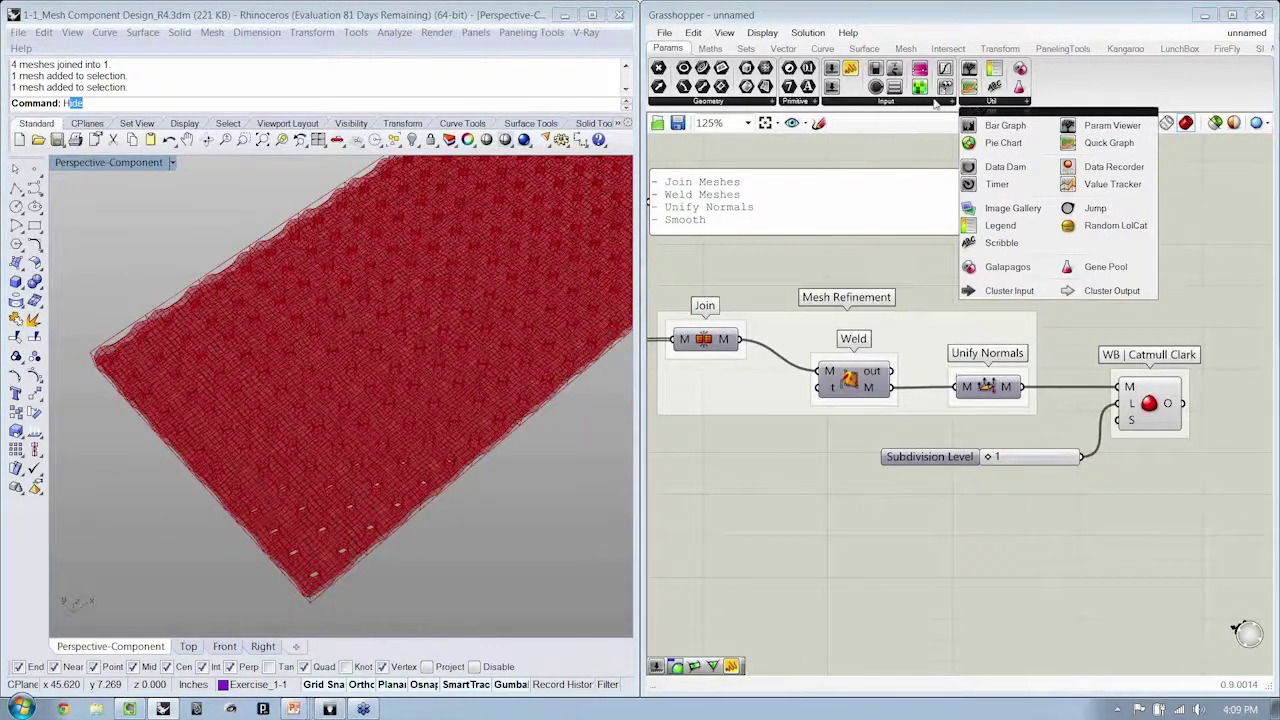
left_click(934, 103)
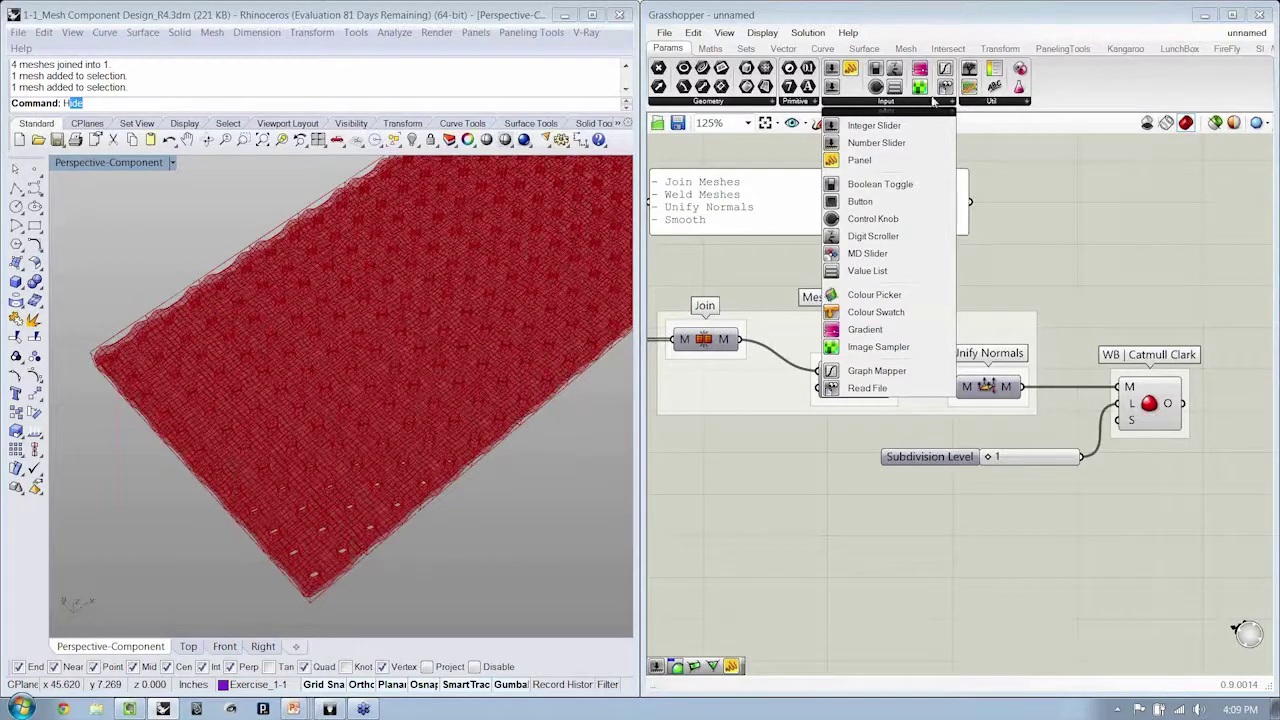
left_click(786, 49)
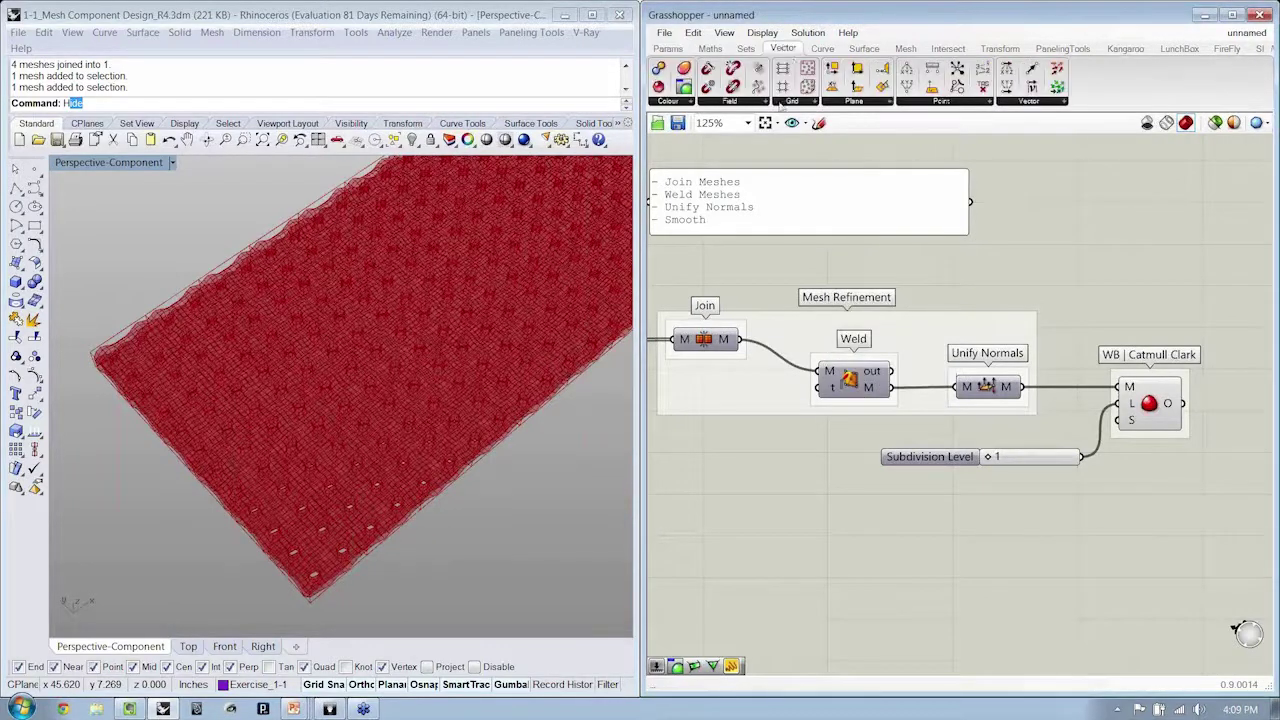
left_click(689, 103)
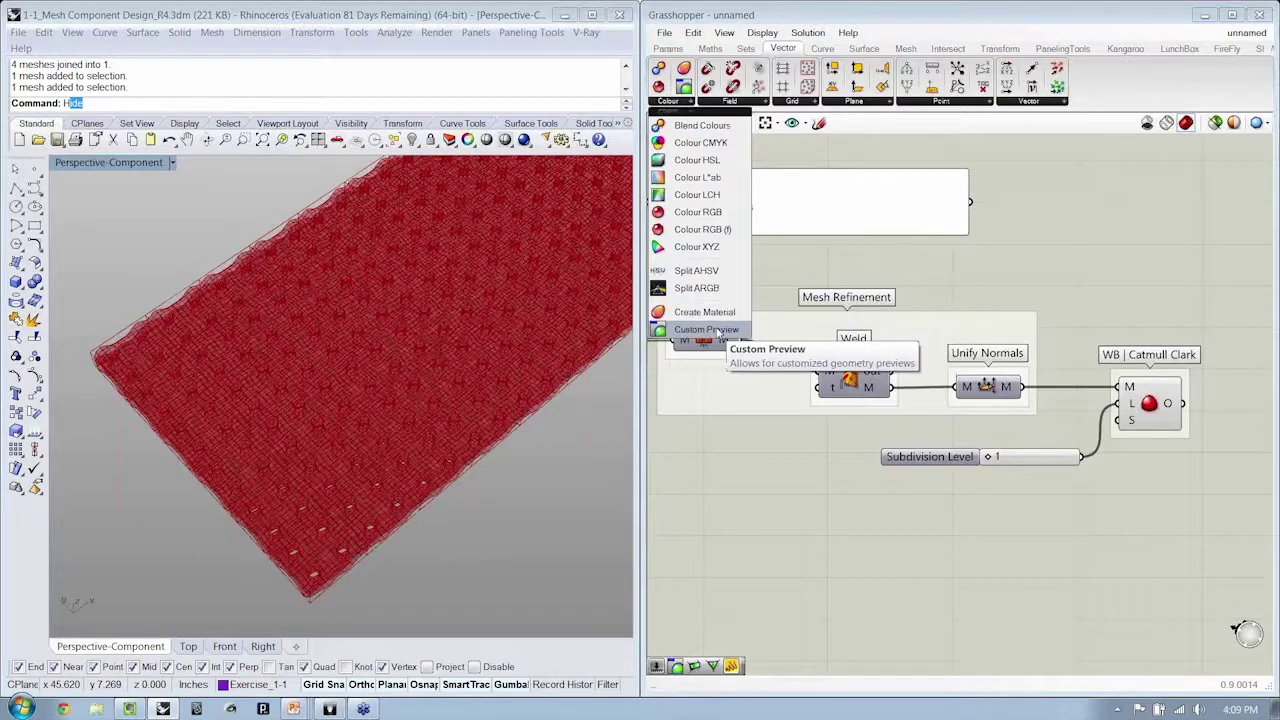
left_click(717, 333)
left_click(1253, 327)
right_click_drag(1253, 327, 1016, 304)
left_click_drag(1030, 306, 1124, 305)
left_click(1121, 378)
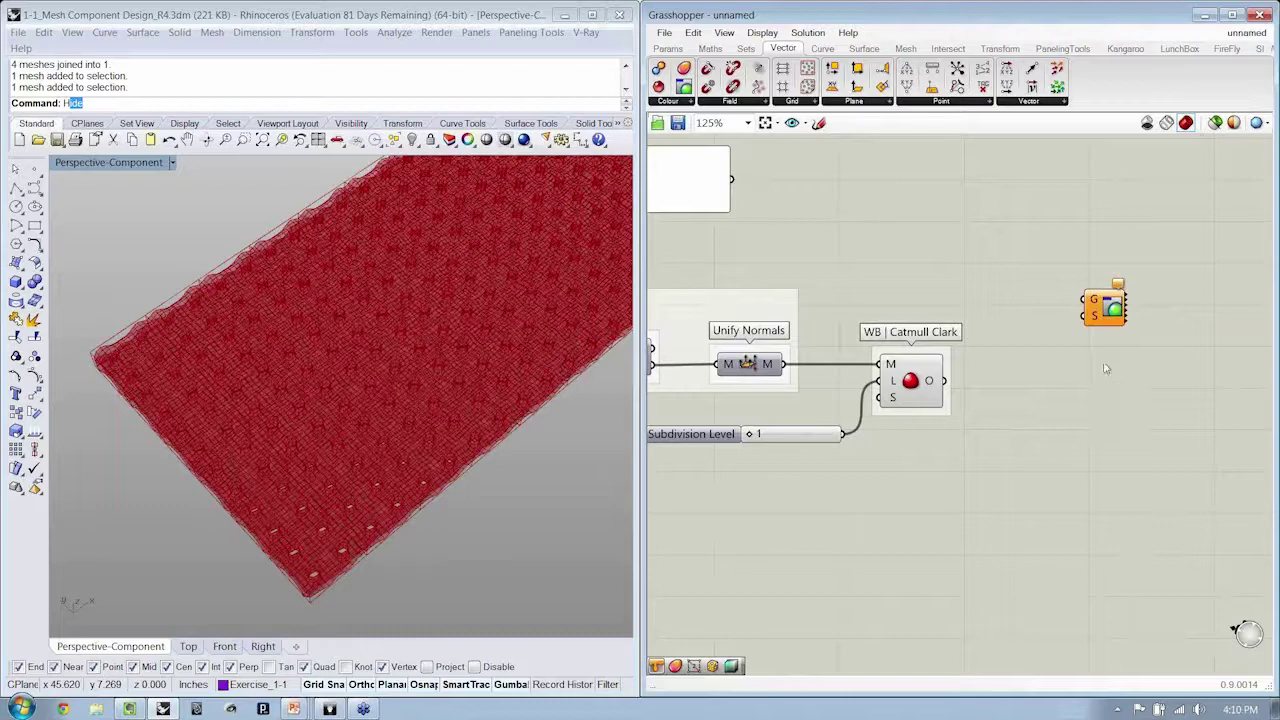
- Wire the Catmull Clark output into the Custom Preview geometry input, turn off the Catmull Clark preview and inspect the shaded mesh
left_click(708, 101)
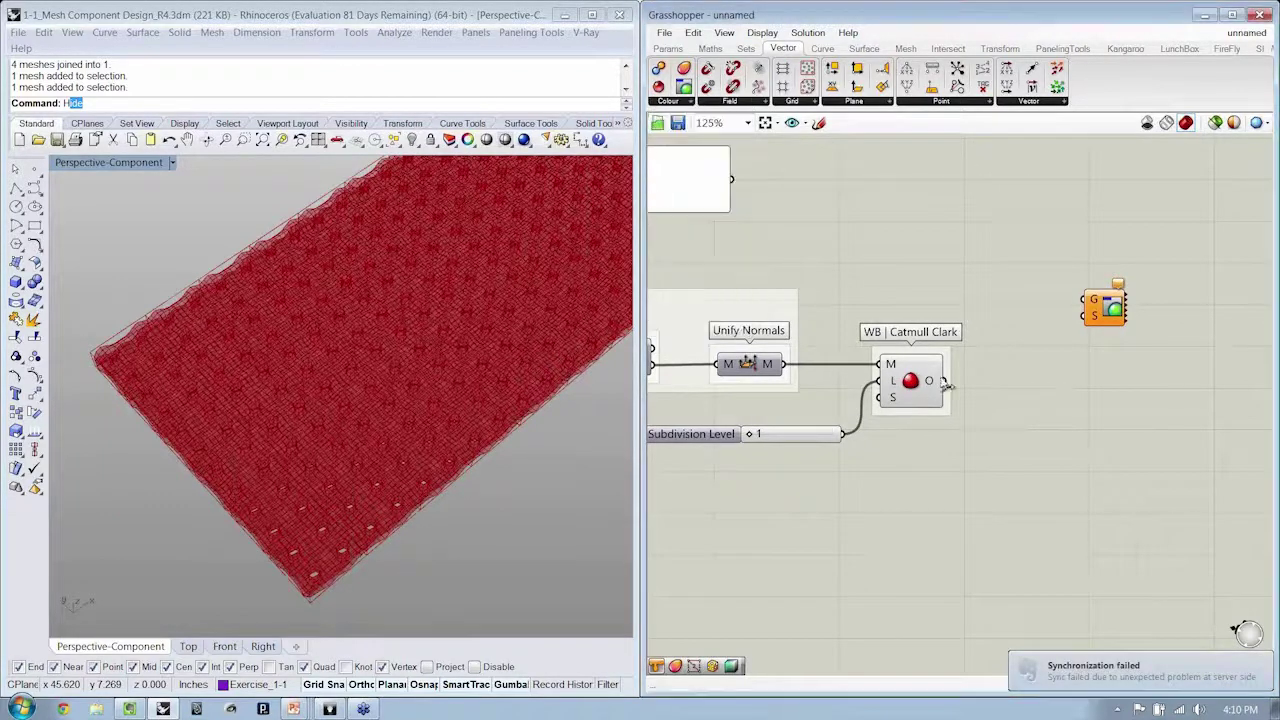
left_click_drag(943, 381, 1088, 300)
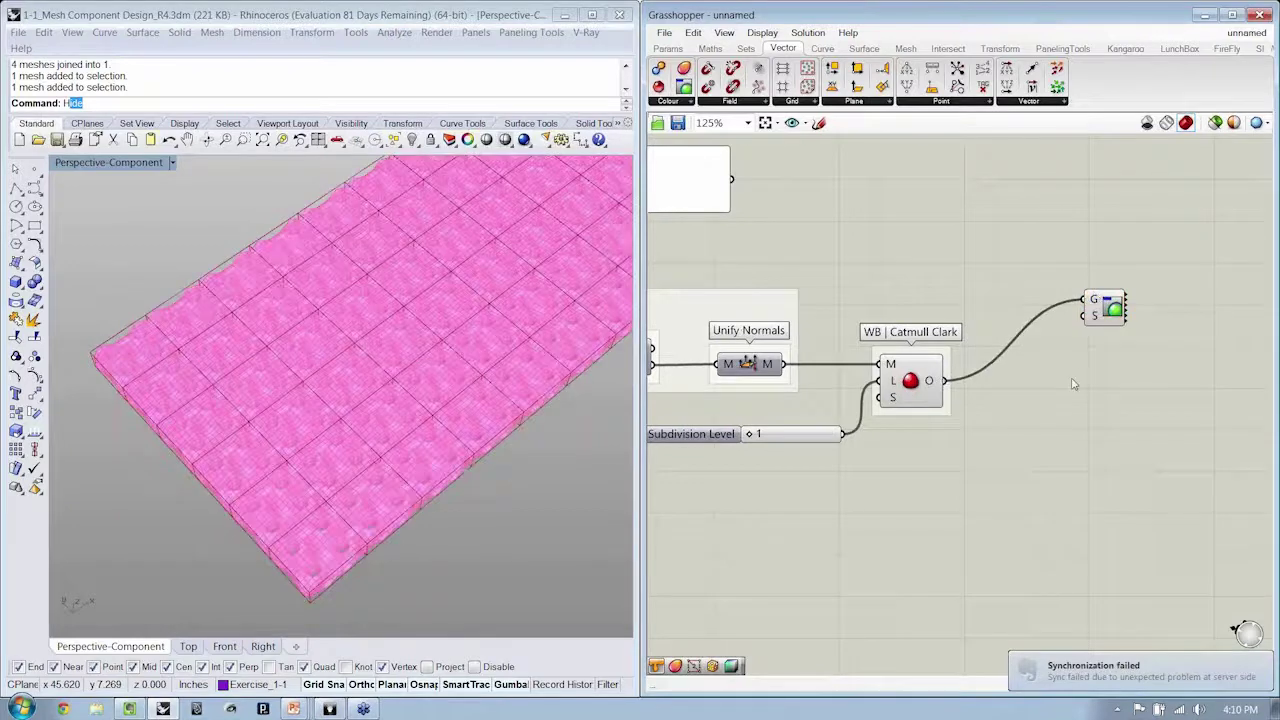
left_click(918, 384)
left_click(1052, 429)
right_click_drag(314, 430, 364, 492)
scroll(358, 394, "up", 4)
scroll(360, 423, "down", 2)
scroll(360, 466, "up", 4)
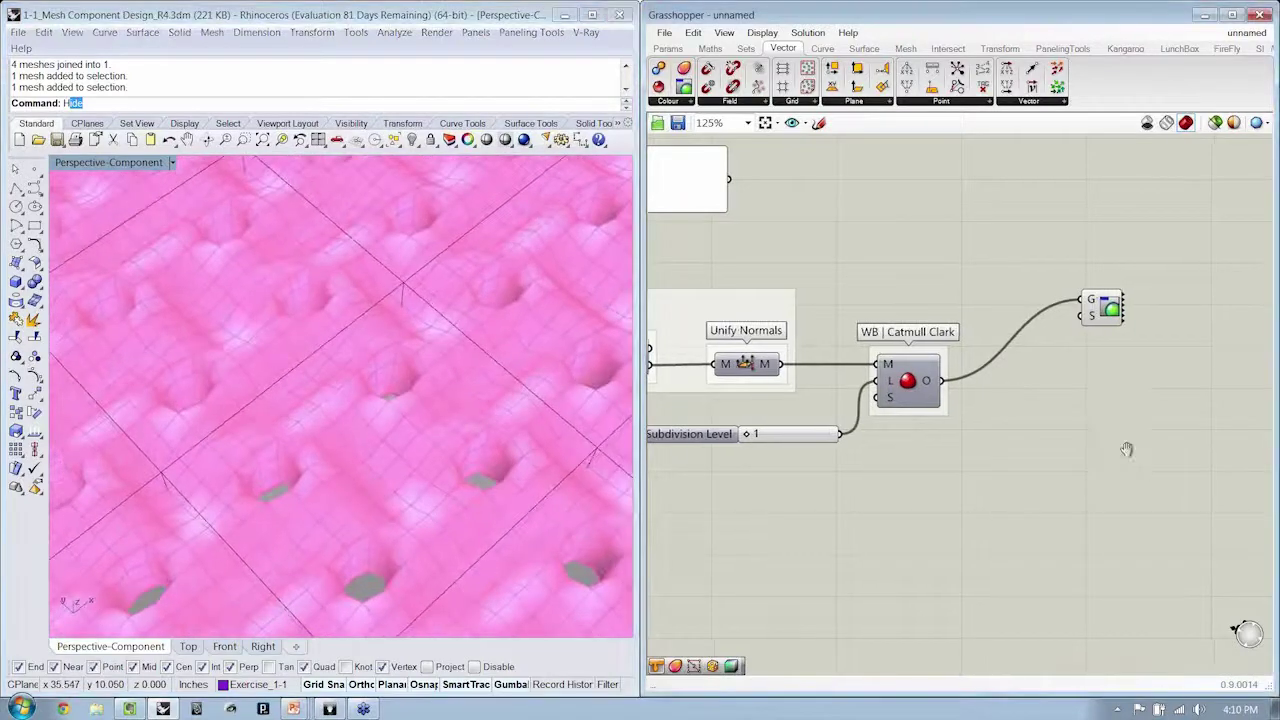
- Move the Custom Preview component up and slightly farther from the Catmull Clark component
right_click_drag(1126, 449, 1183, 439)
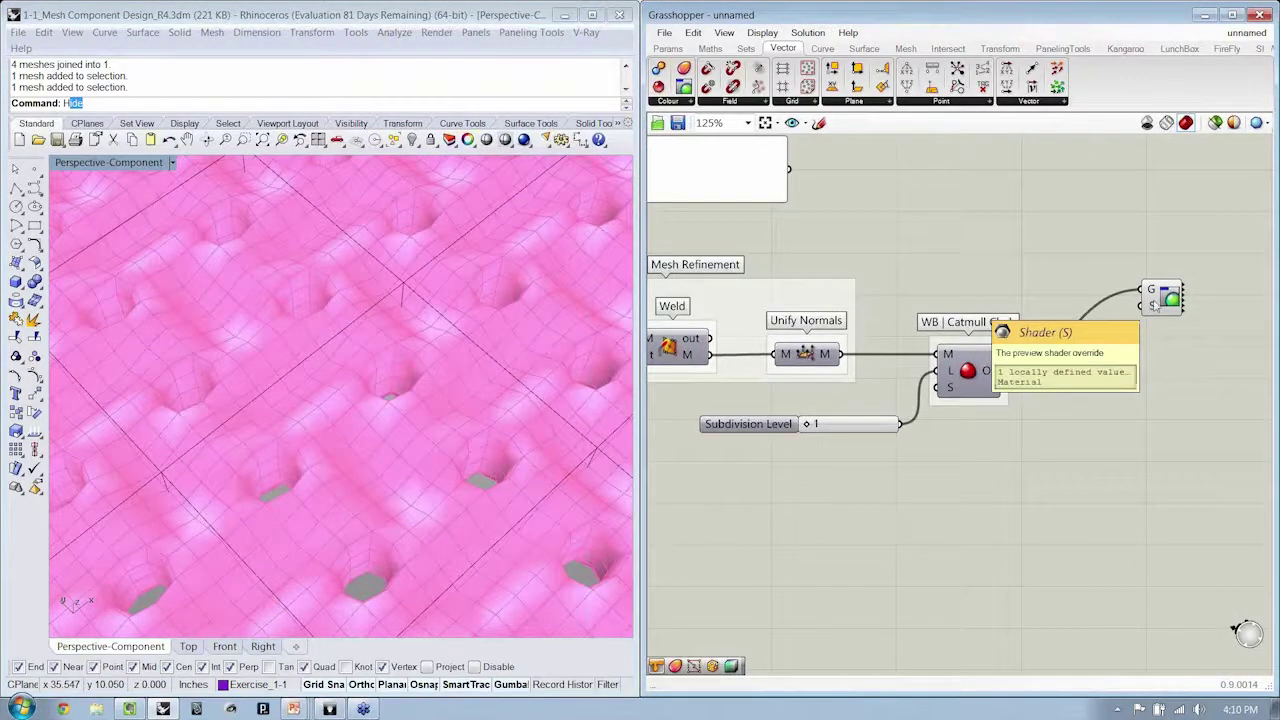
right_click_drag(1154, 303, 1046, 313)
left_click_drag(1057, 310, 1143, 265)
left_click(1030, 262)
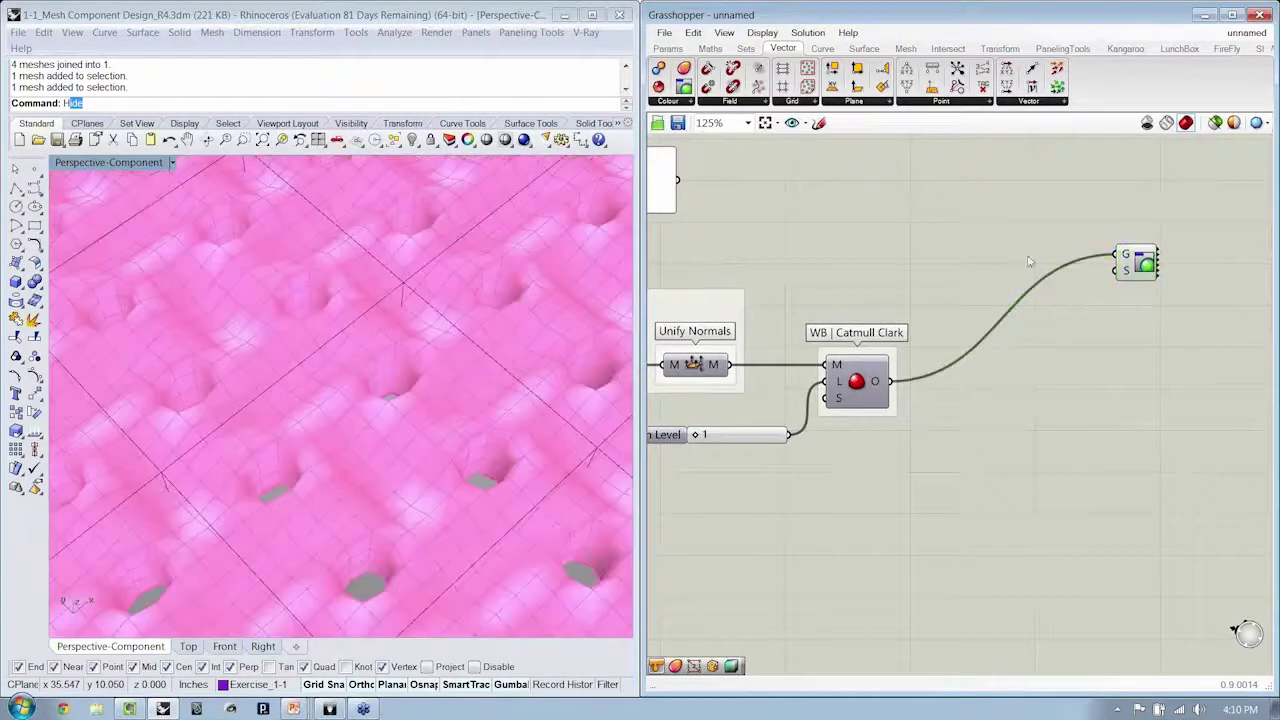
- Add a Create Material component and wire its material output into the Custom Preview shader input
left_click(679, 101)
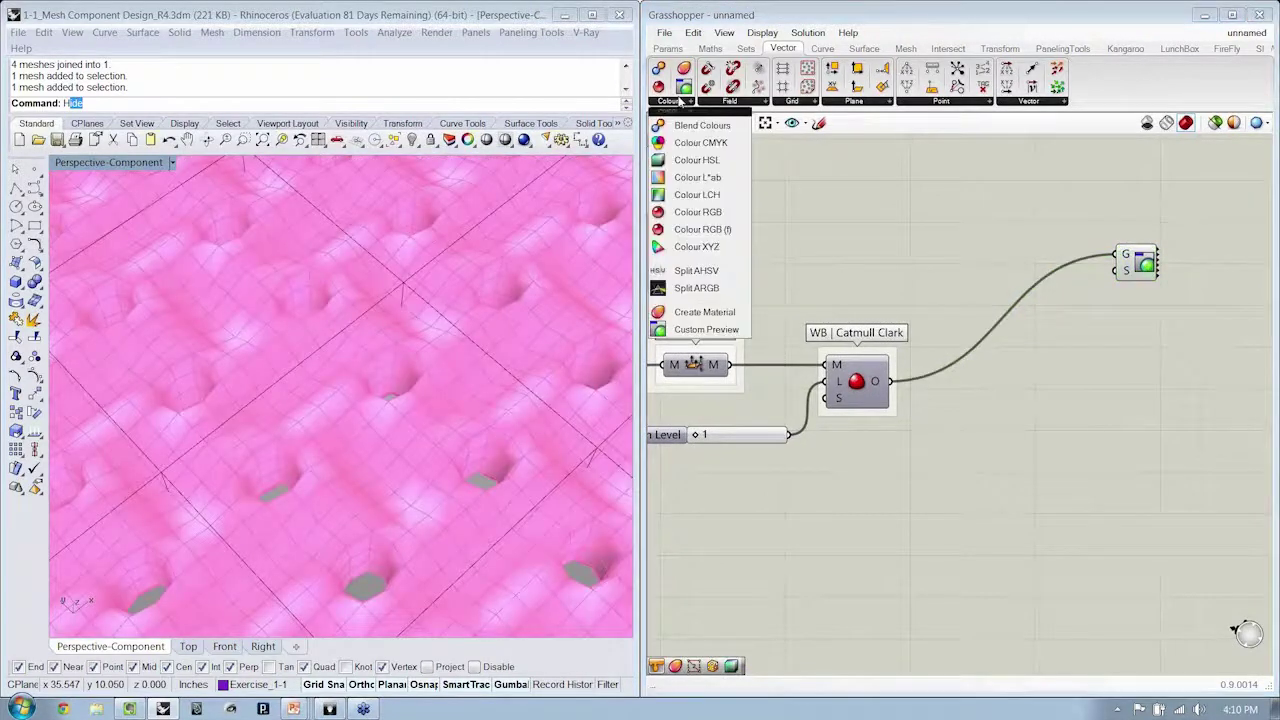
left_click(704, 312)
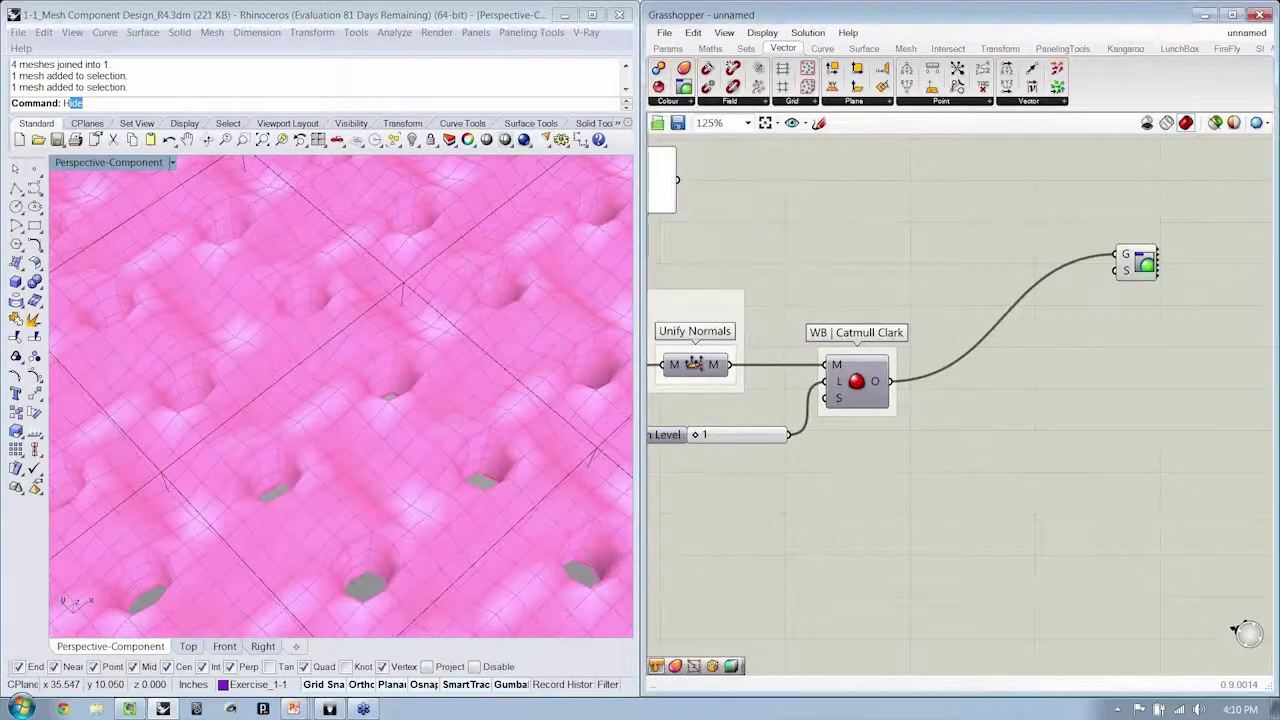
left_click(1045, 315)
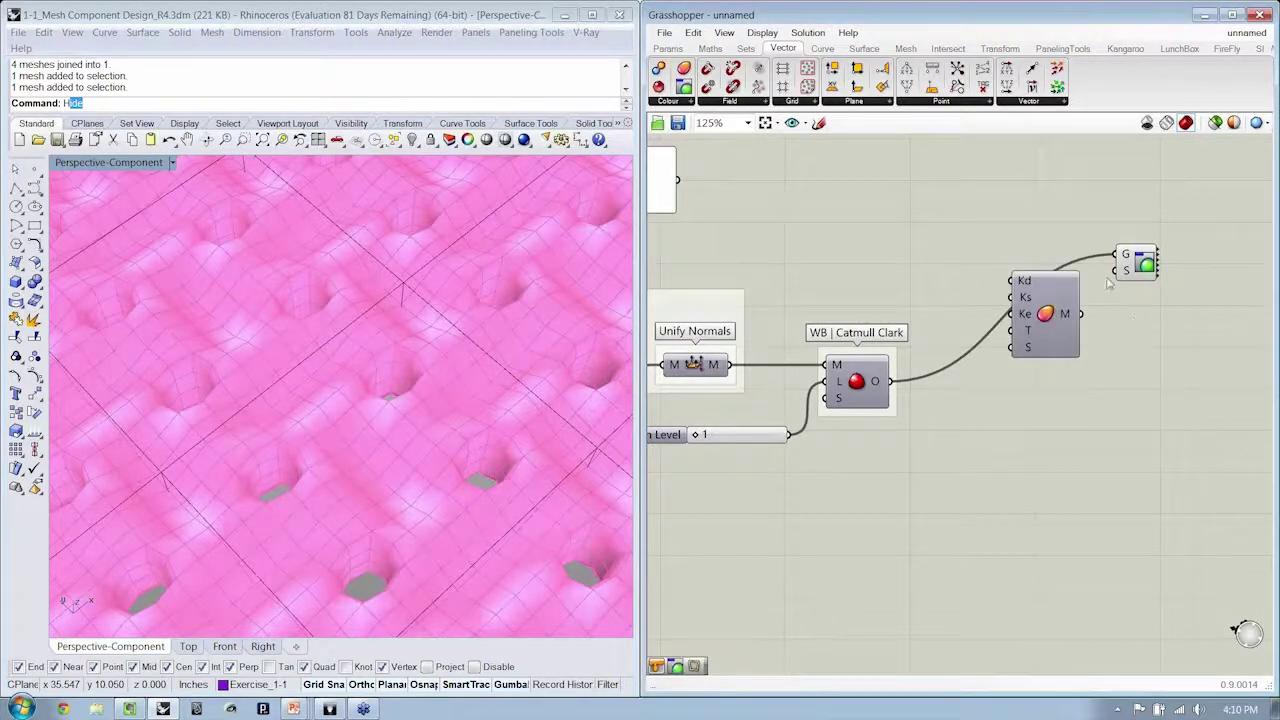
left_click_drag(1082, 314, 1114, 270)
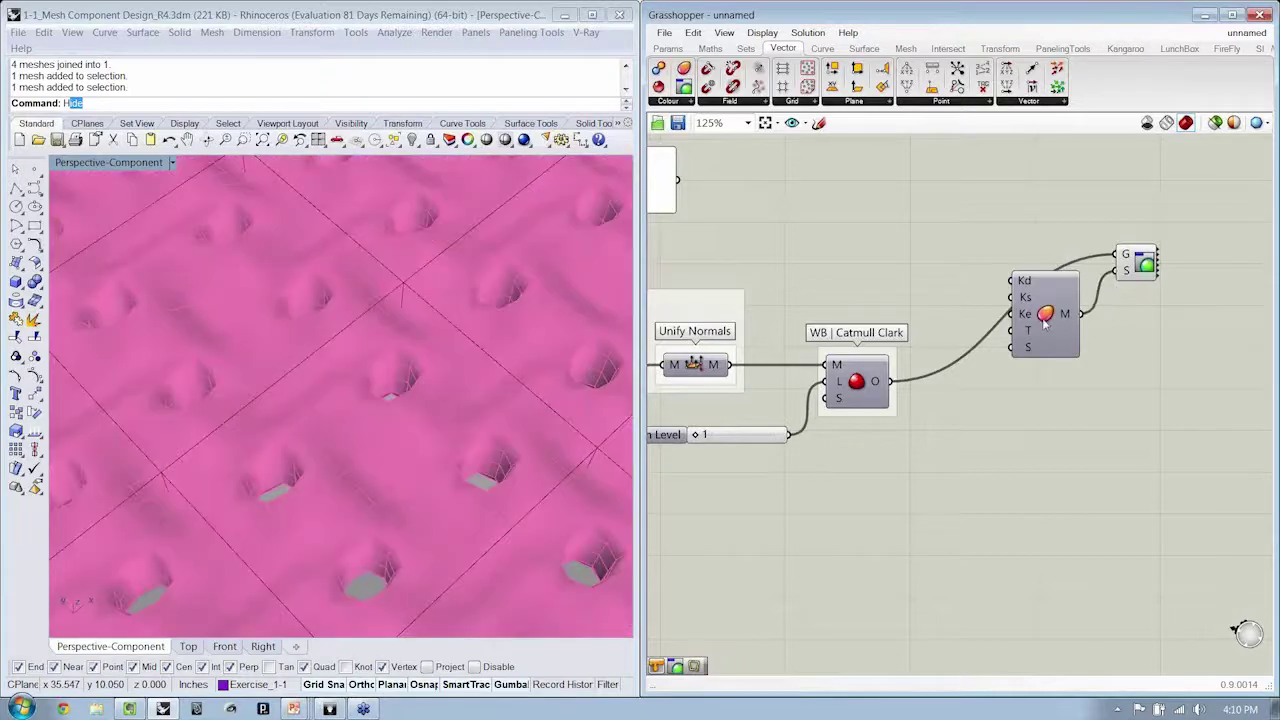
- Rearrange the Create Material and Custom Preview components so the material sits directly before the preview
left_click_drag(1044, 320, 1087, 350)
left_click(1135, 262)
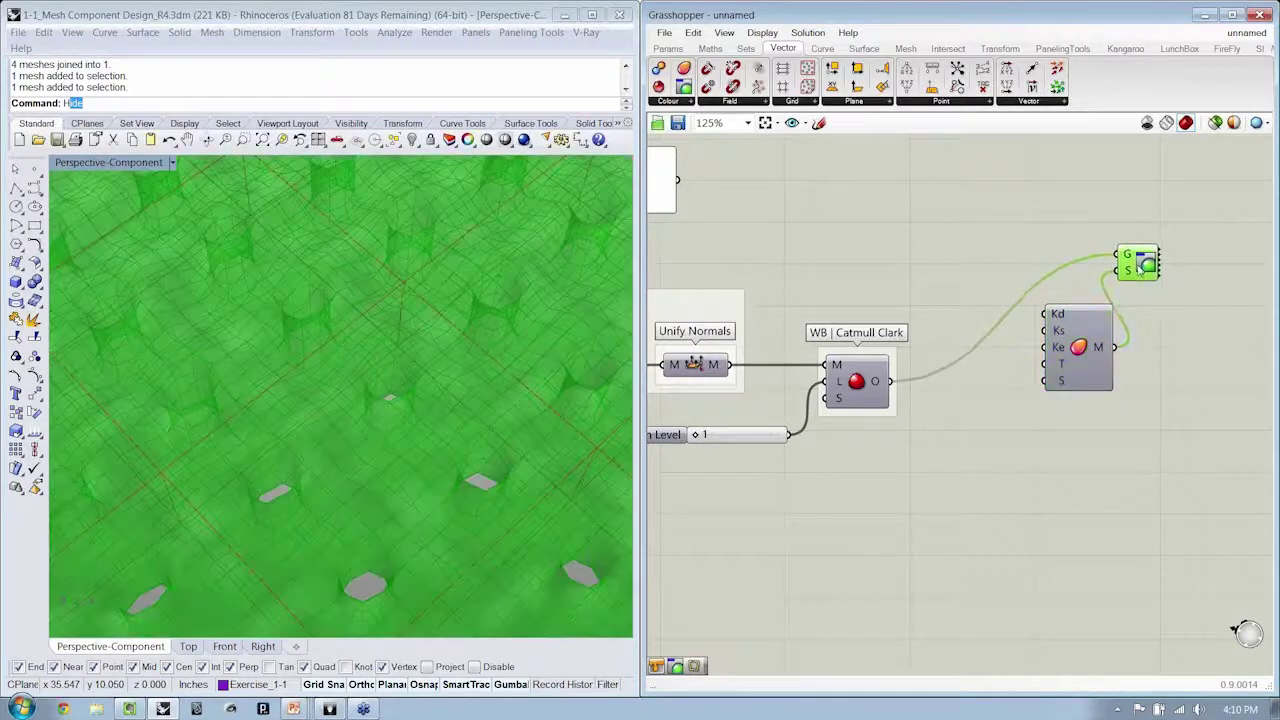
left_click_drag(1135, 262, 1168, 248)
left_click_drag(1080, 370, 1073, 278)
- Add a Colour Swatch before the Create Material component and wire it into the diffuse (Kd) input
scroll(1028, 222, "up", 3)
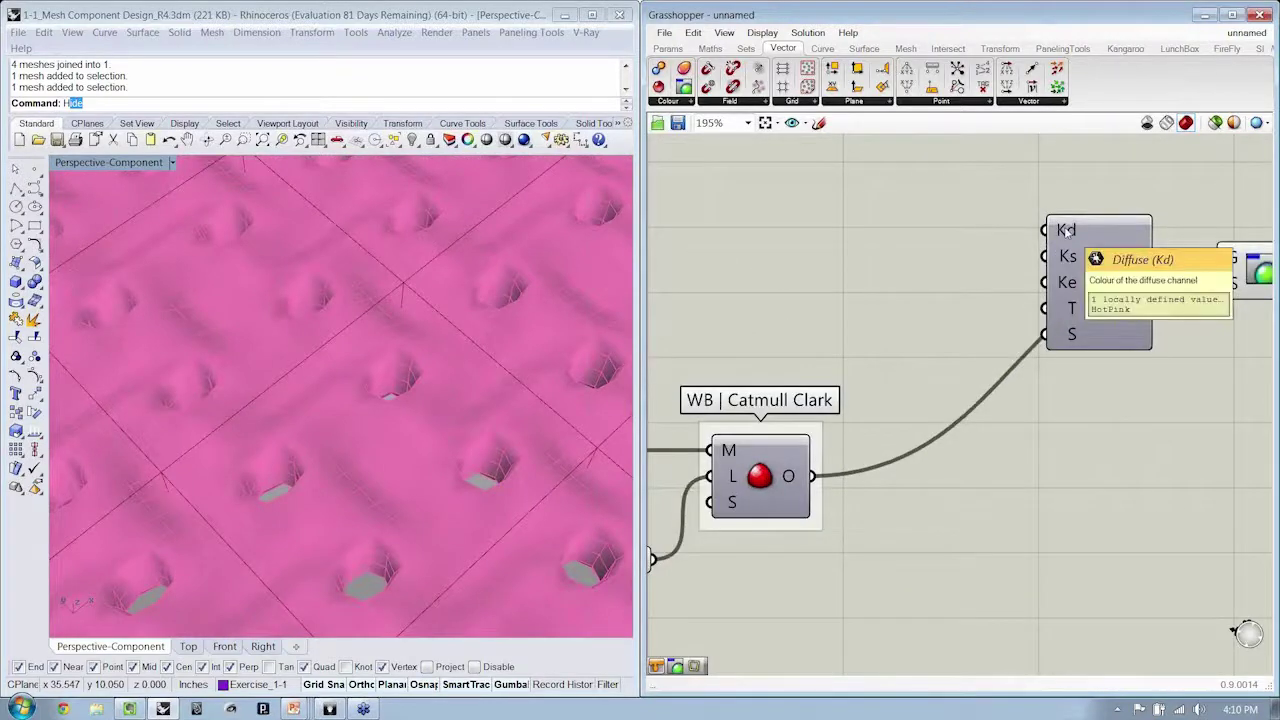
left_click(669, 50)
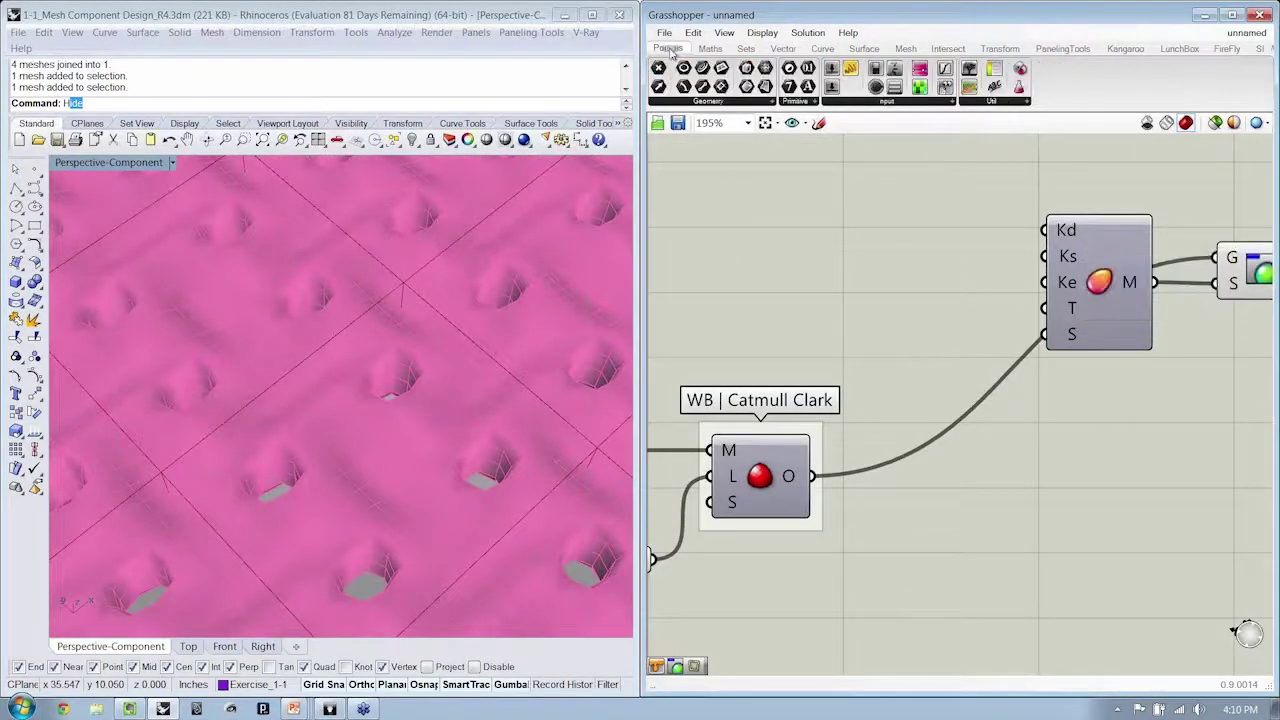
left_click(900, 102)
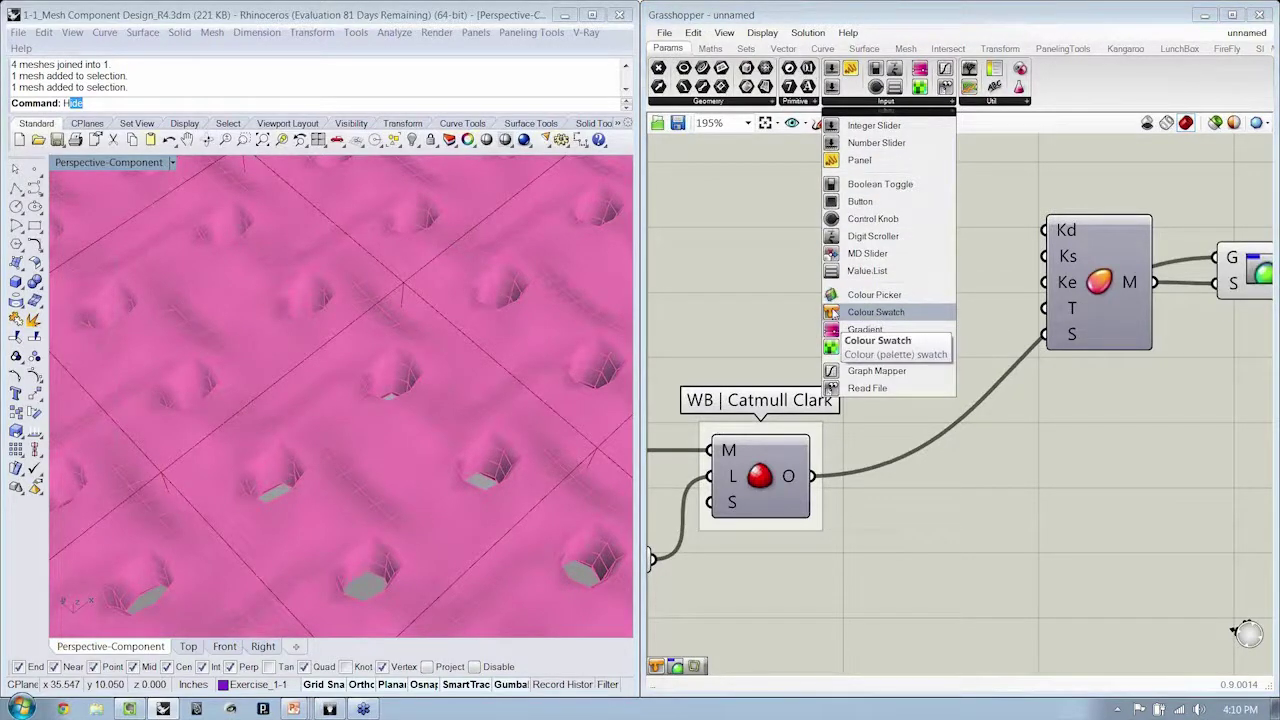
left_click_drag(833, 314, 919, 236)
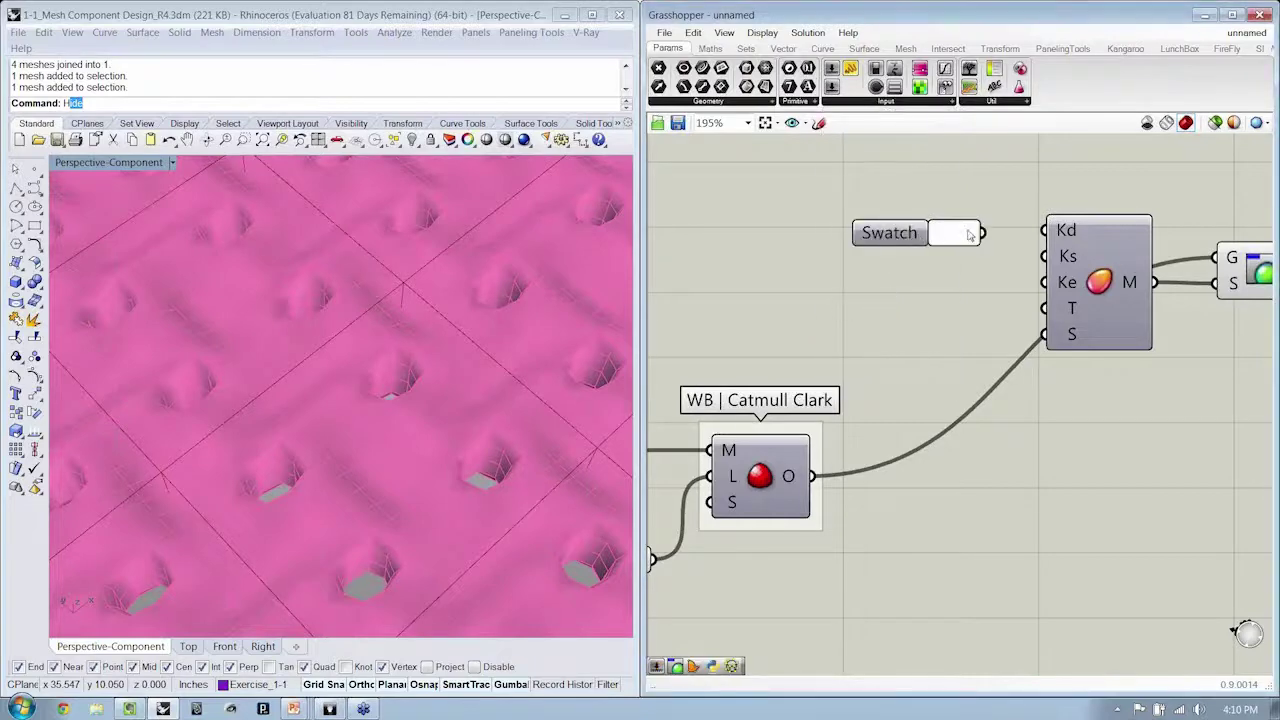
left_click_drag(1035, 236, 1044, 231)
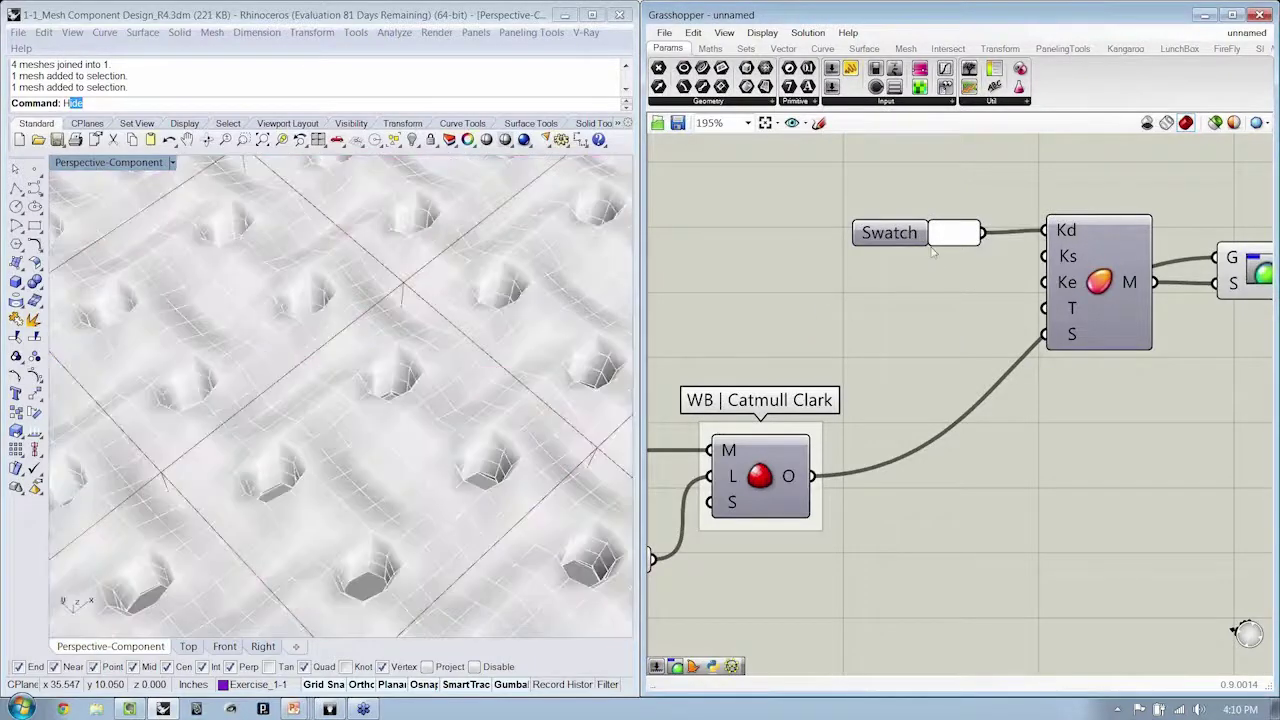
- Align the diffuse swatch with its input and change its colour to a bright blue
left_click_drag(930, 241, 940, 238)
left_click(958, 236)
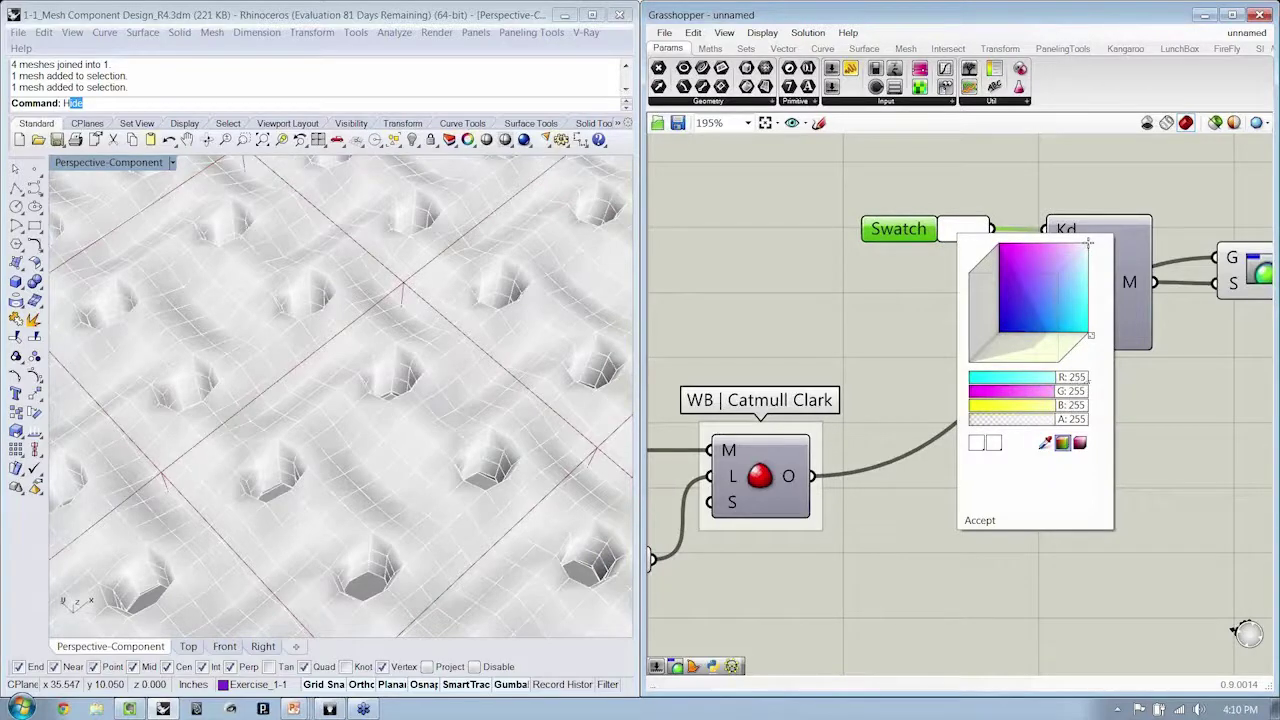
left_click_drag(1090, 338, 1071, 357)
left_click_drag(1068, 263, 1023, 258)
left_click_drag(1072, 382, 1080, 412)
left_click(950, 395)
right_click_drag(998, 328, 957, 357)
- Add a second Colour Swatch below the first, set it to yellow and connect it to the specular (Ks) input
mouse_move(1027, 290)
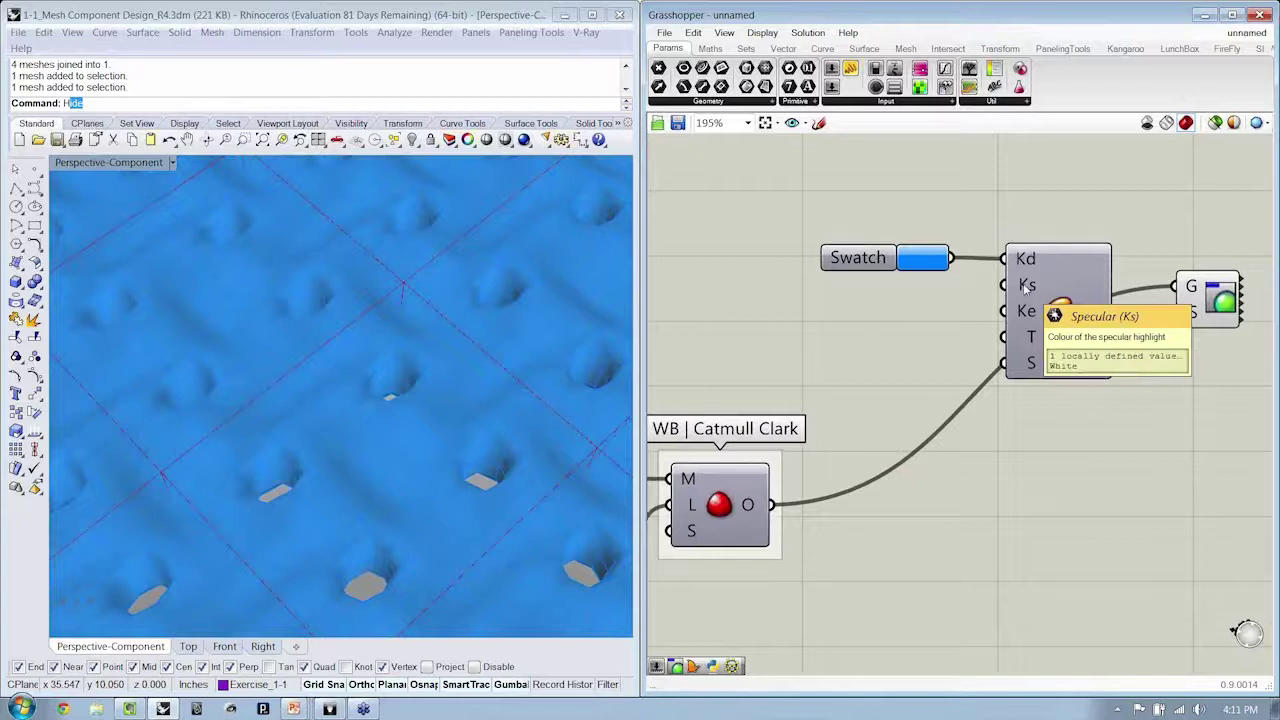
left_click(877, 259)
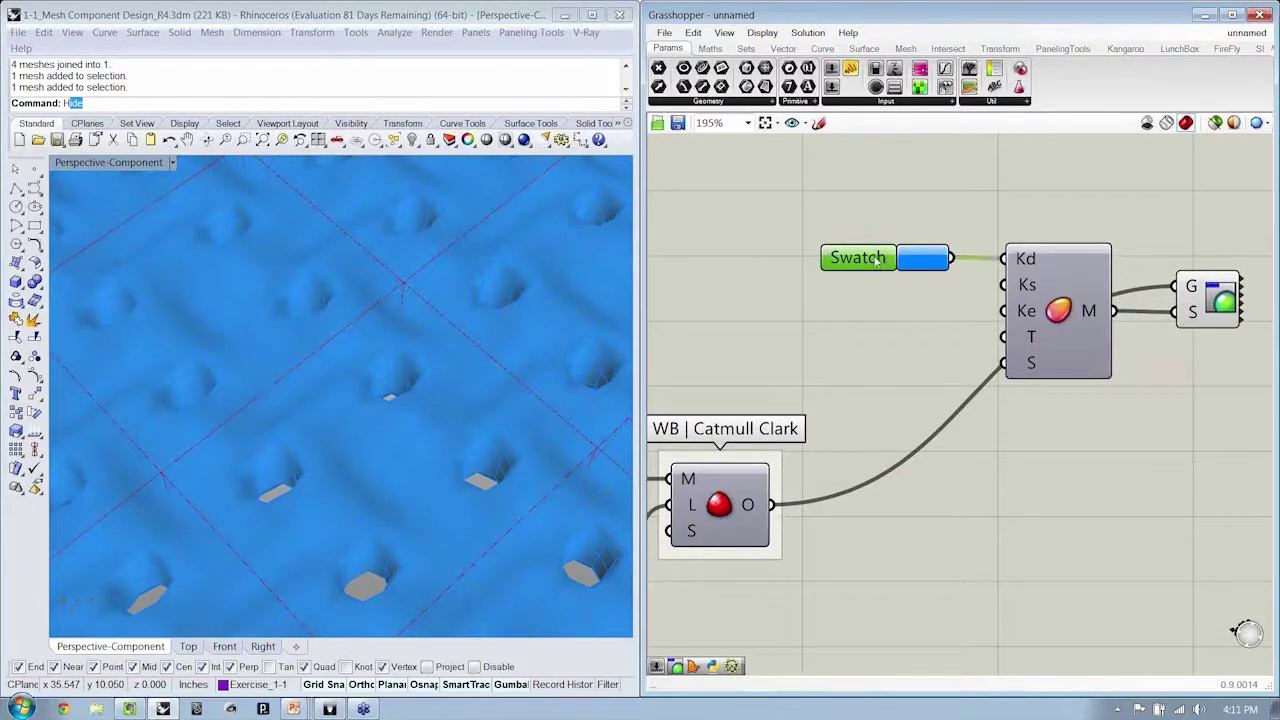
left_click(886, 102)
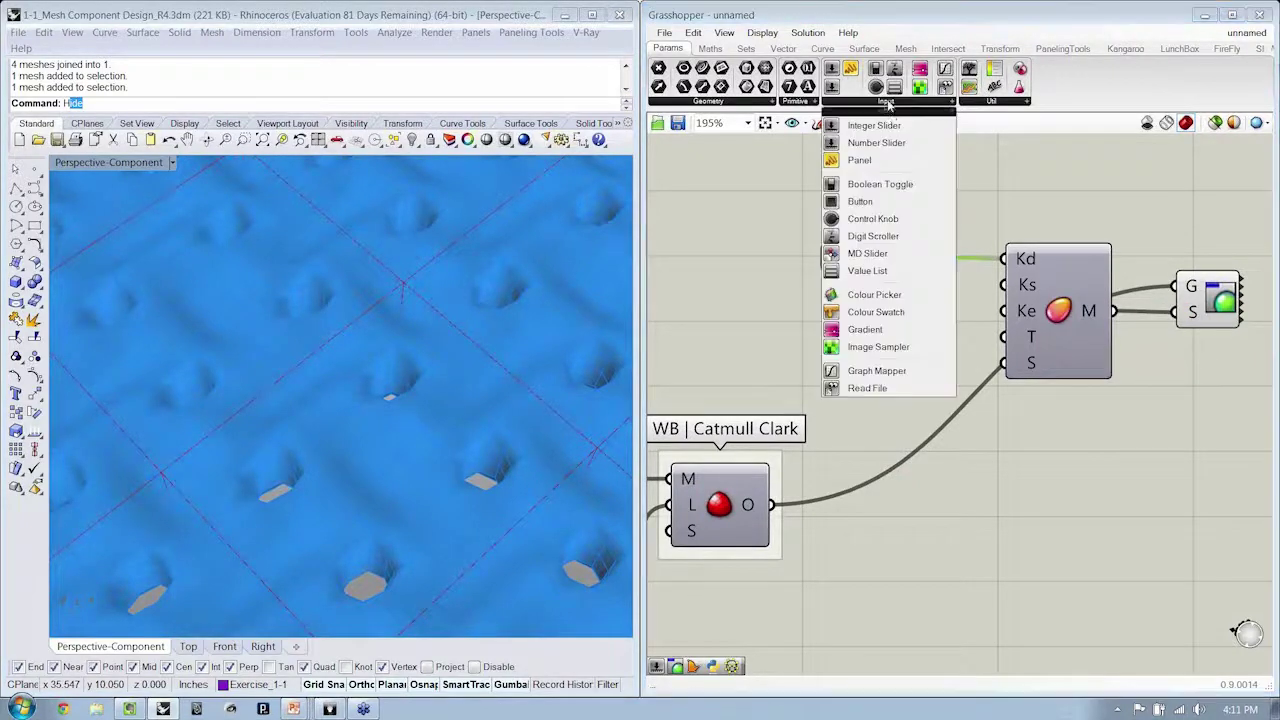
left_click(893, 313)
left_click(886, 313)
left_click(930, 311)
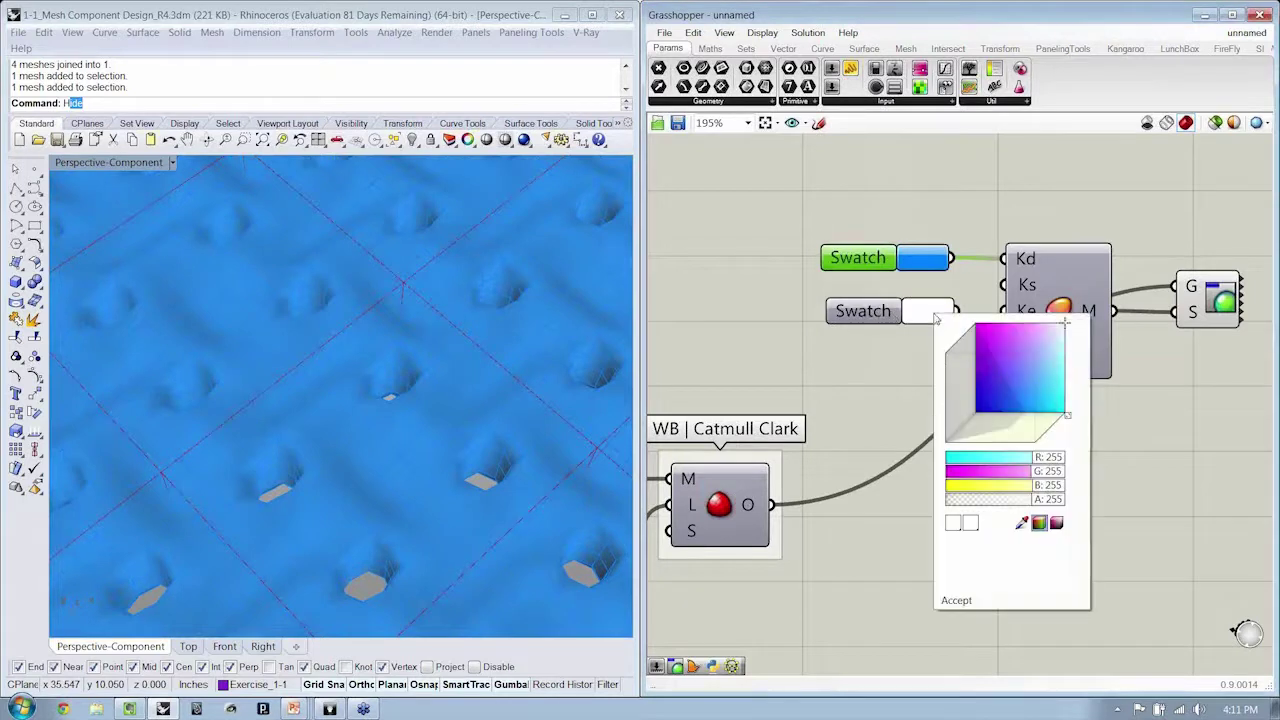
left_click_drag(1043, 490, 887, 496)
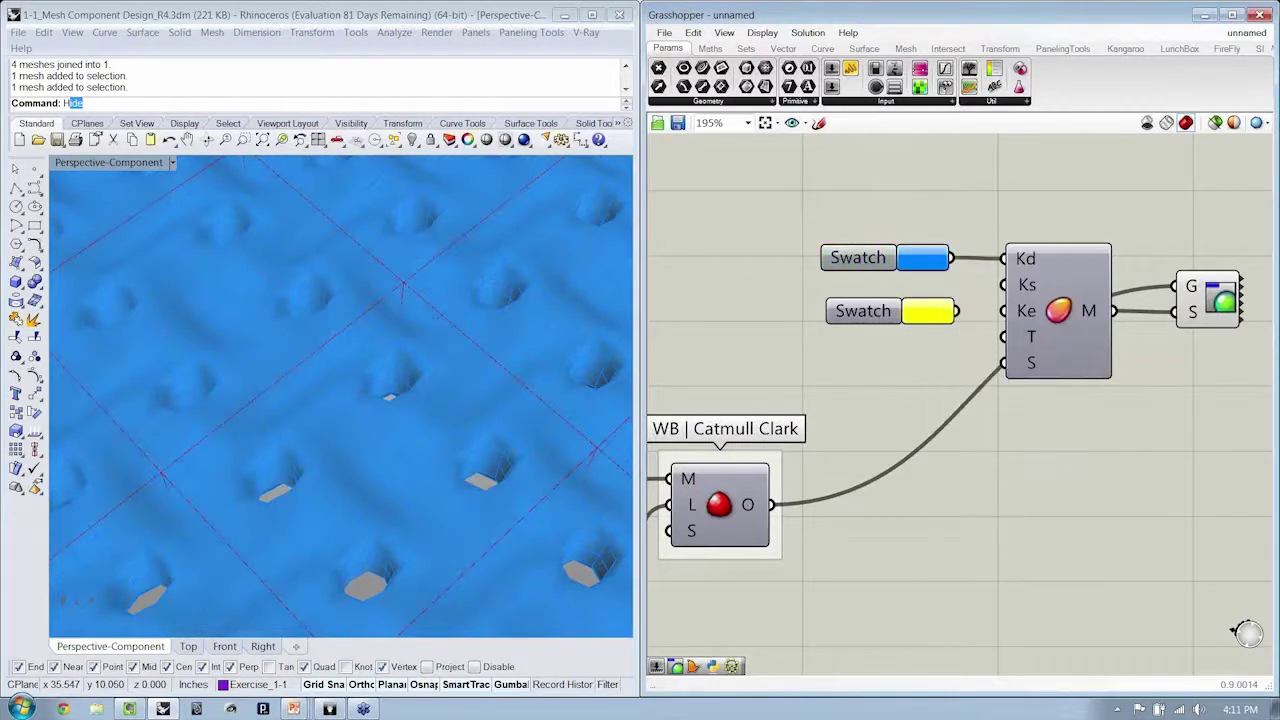
left_click_drag(910, 318, 907, 305)
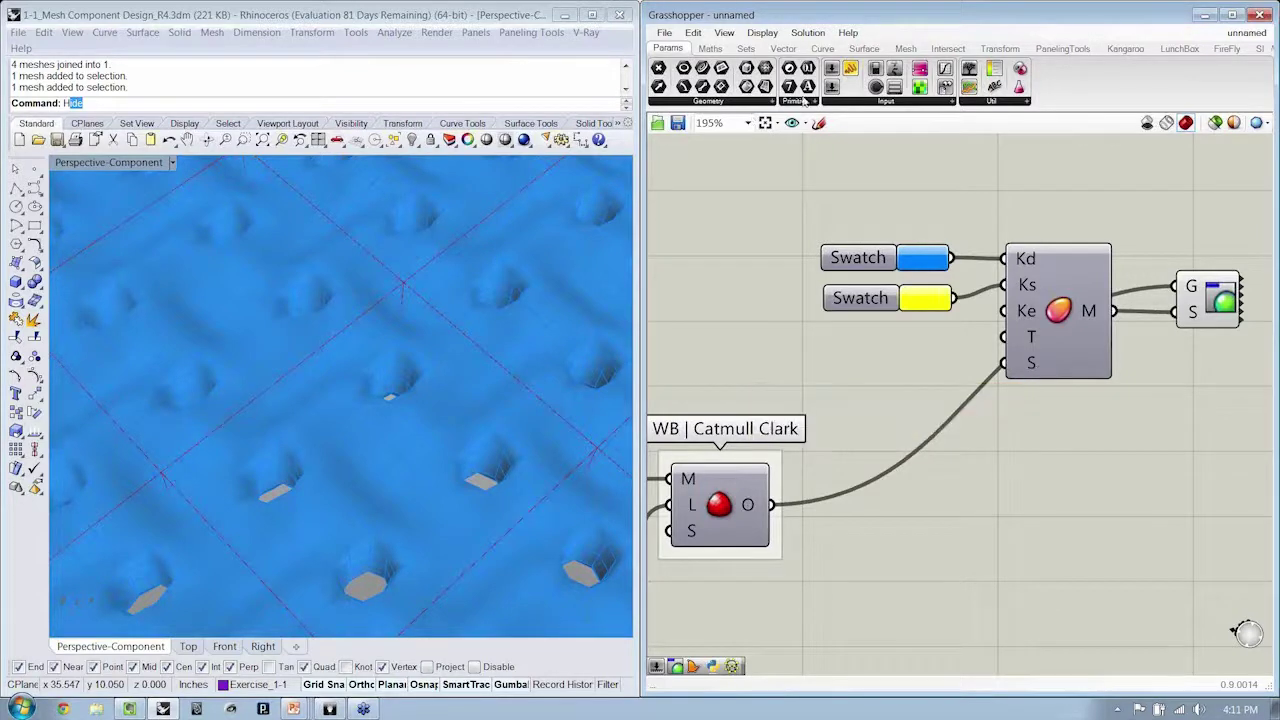
- Add a number slider named "Shinyness" with a maximum of 100 and one decimal digit
left_click_drag(843, 410, 845, 383)
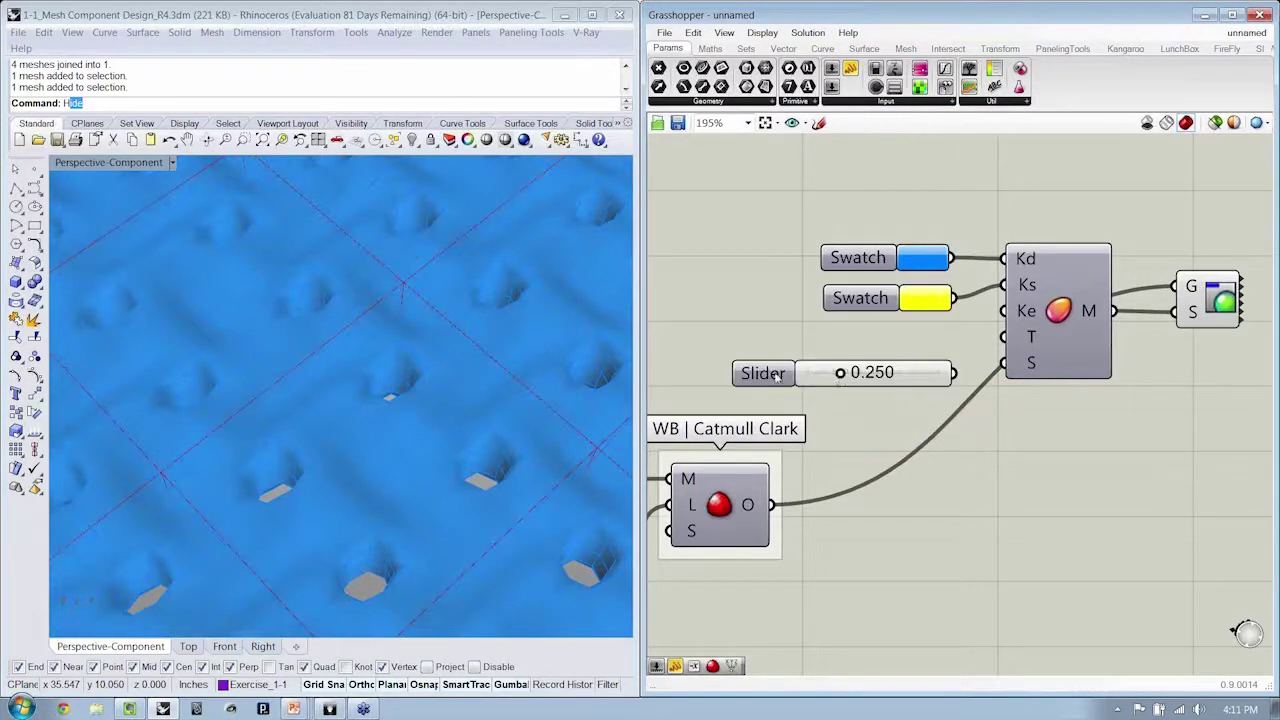
double_click(832, 378)
double_click(843, 418)
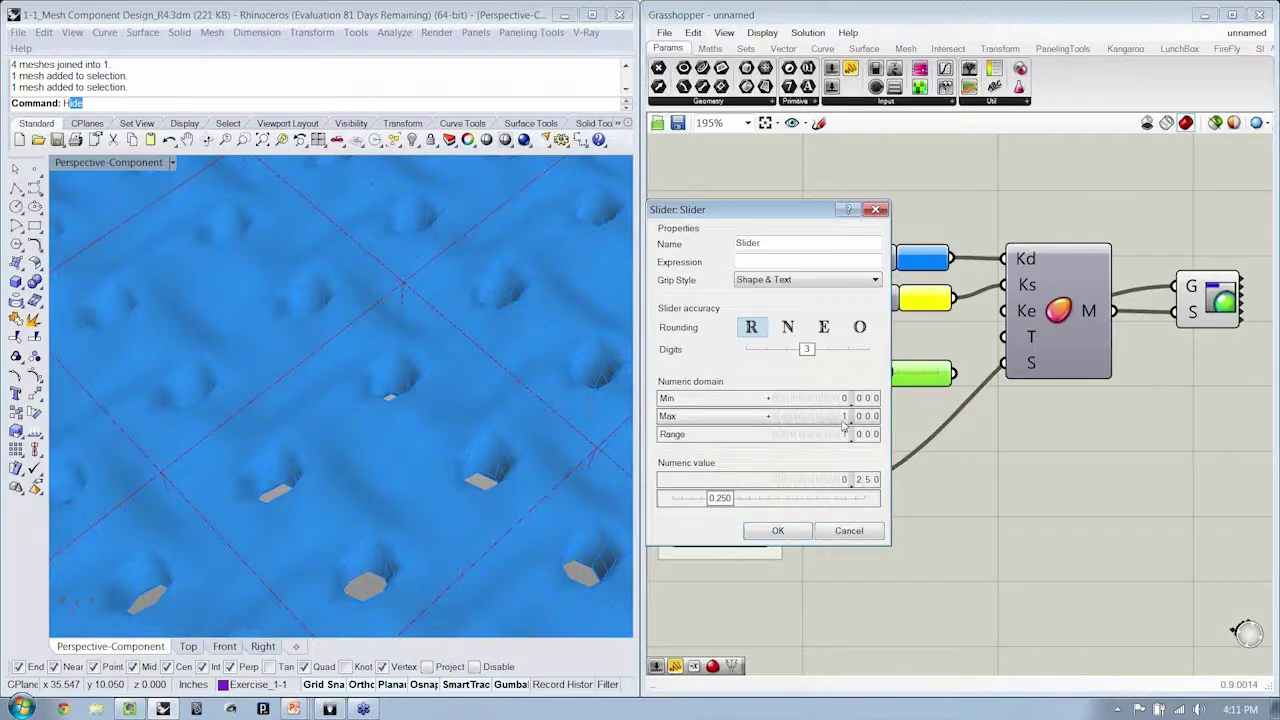
key("Return")
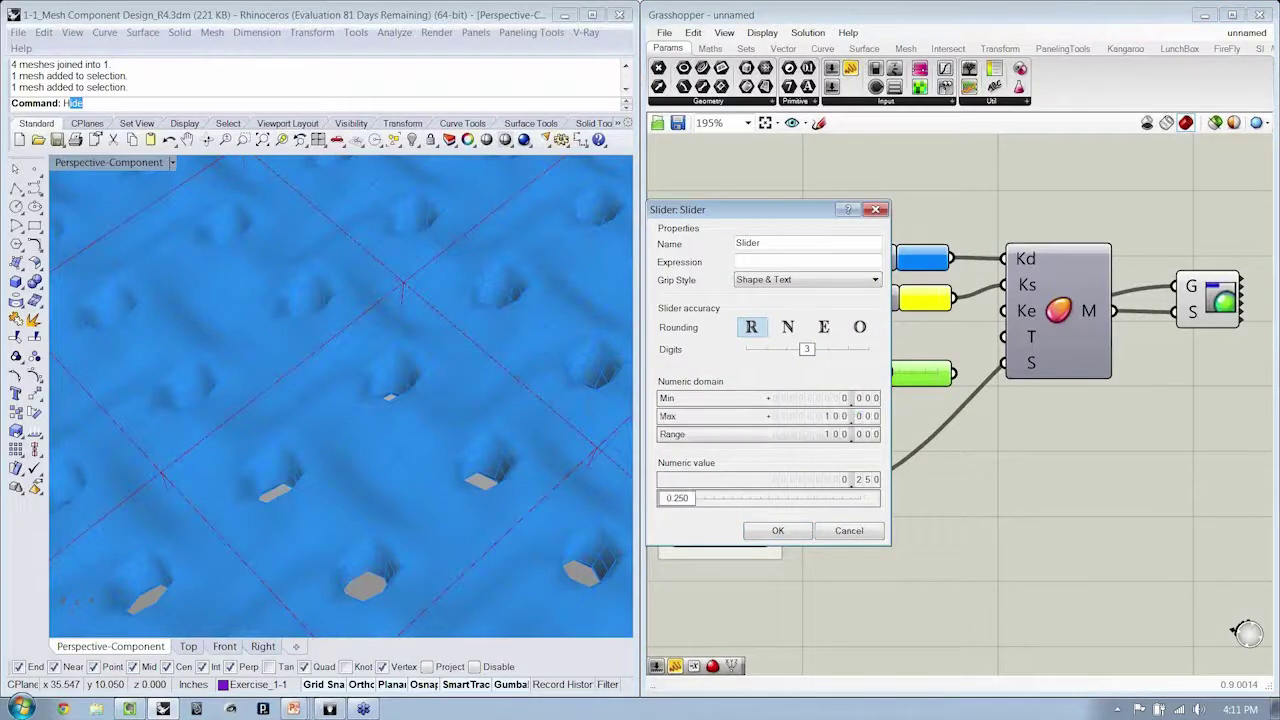
double_click(803, 244)
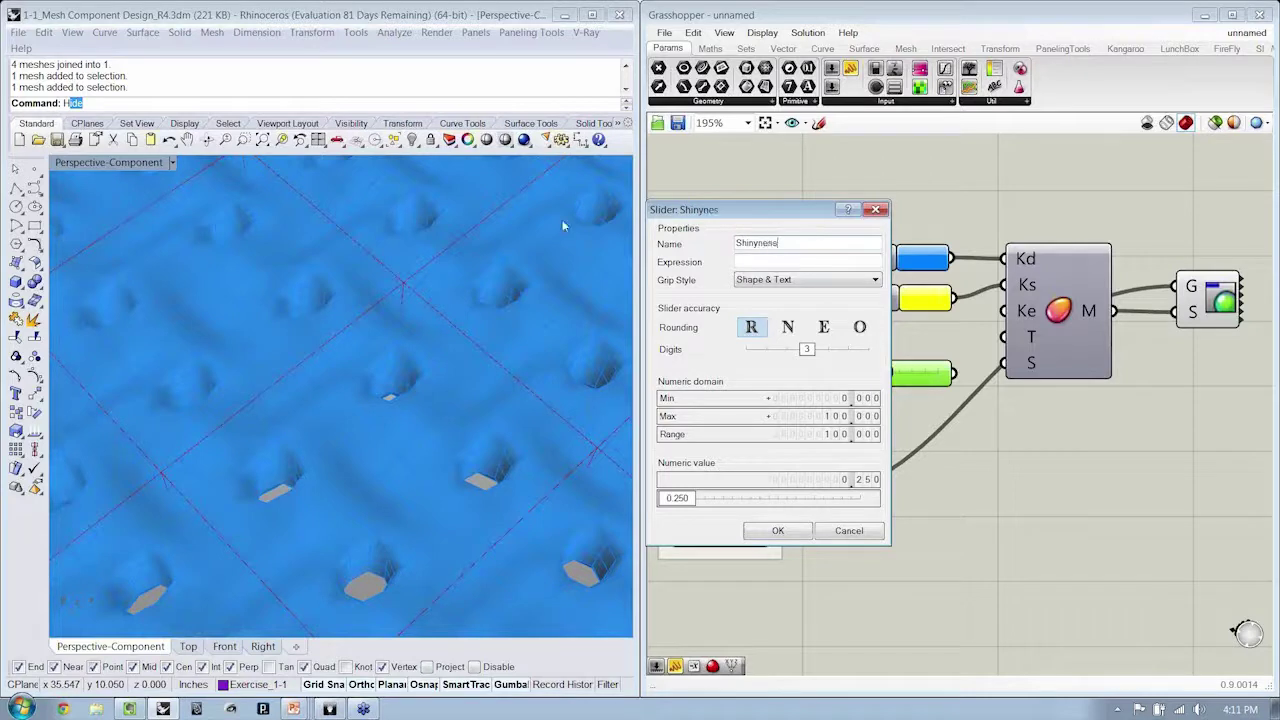
left_click_drag(807, 349, 765, 352)
left_click(778, 531)
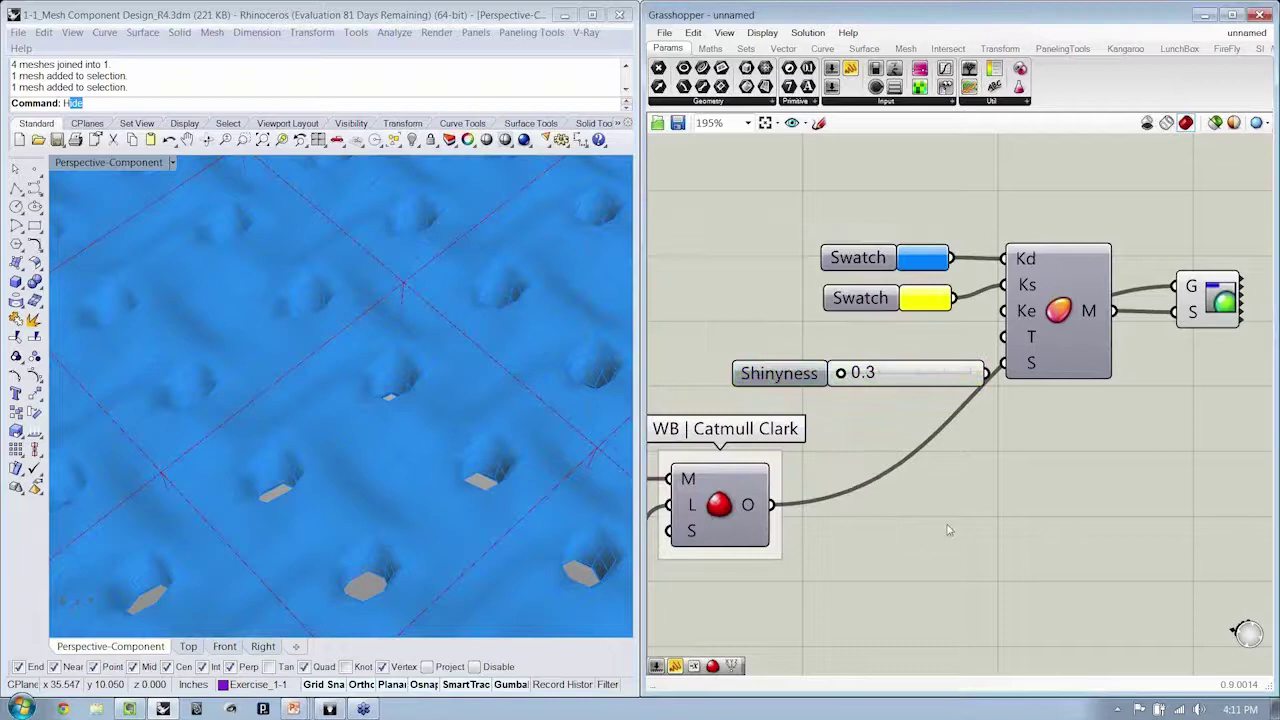
- Wire the Shinyness slider into the Create Material S input and set it to 5.9
left_click_drag(931, 377, 924, 370)
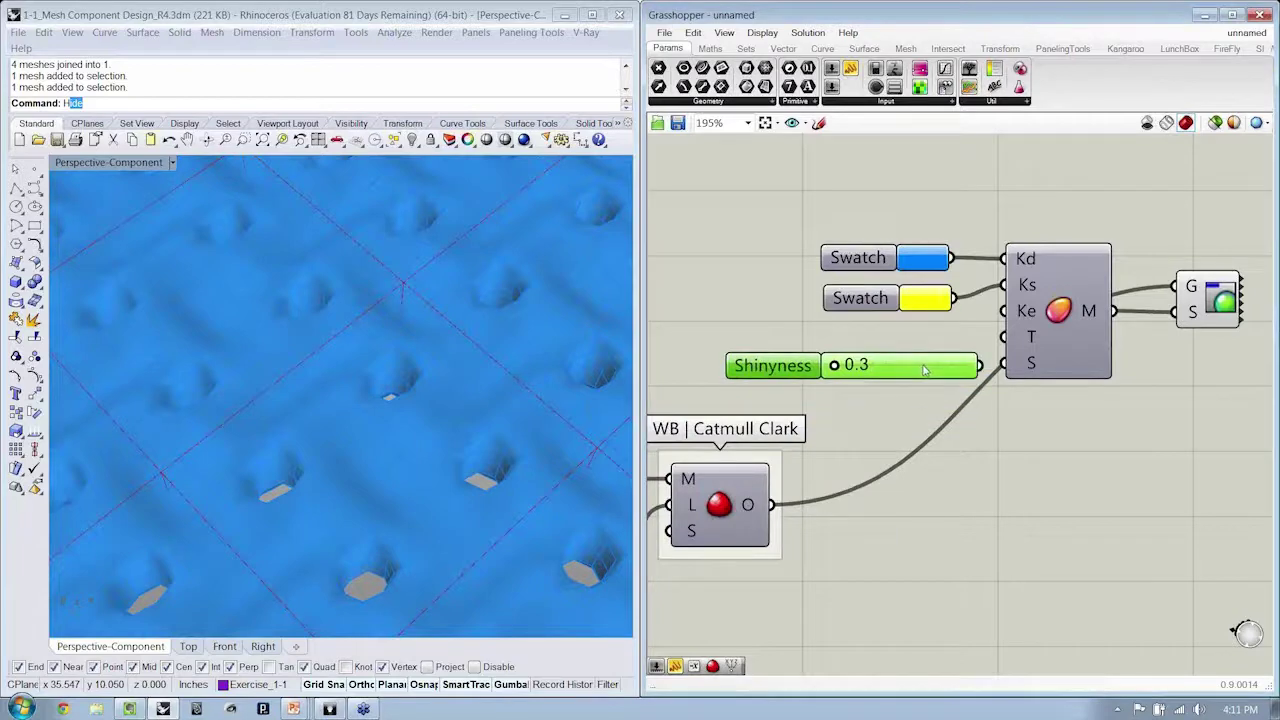
left_click(998, 422)
left_click_drag(838, 368, 846, 369)
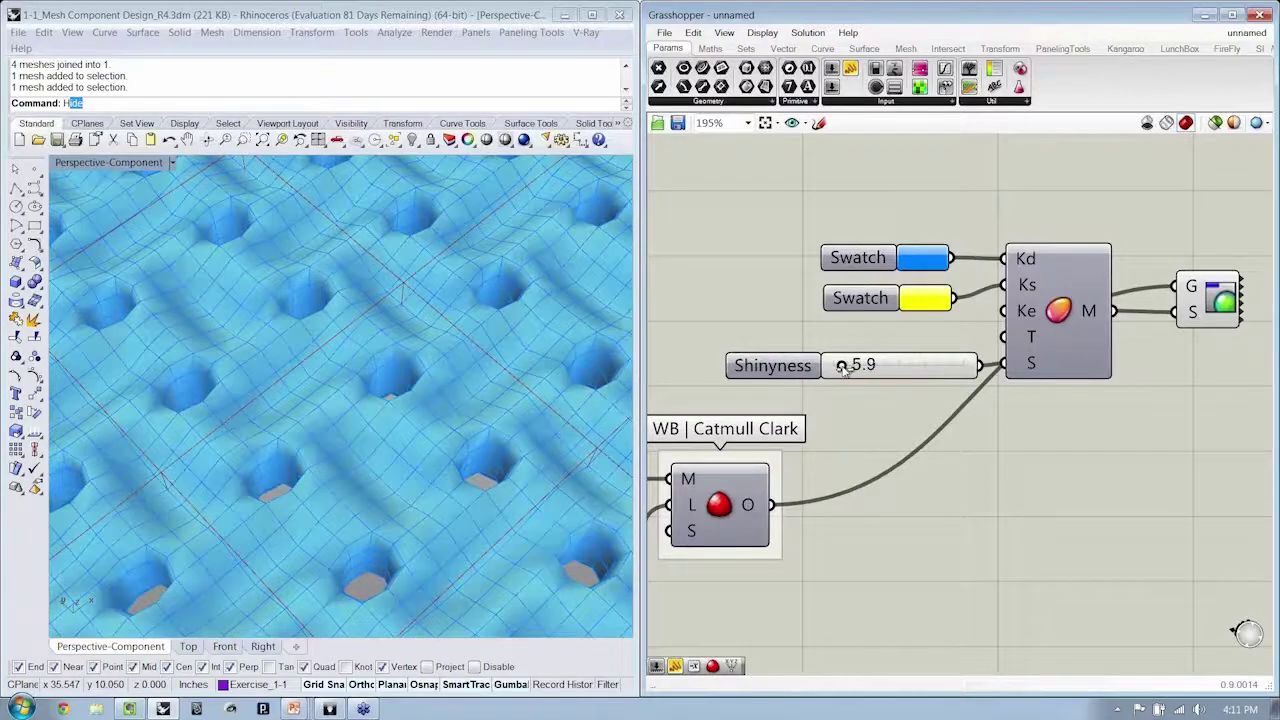
- Set the Catmull Clark Subdivision Level slider to 3 and inspect the smoothed mesh openings up close
right_click_drag(380, 390, 340, 402)
scroll(334, 450, "down", 7)
scroll(333, 463, "up", 4)
right_click_drag(333, 463, 358, 439)
right_click_drag(873, 495, 1069, 414)
scroll(1067, 414, "down", 1)
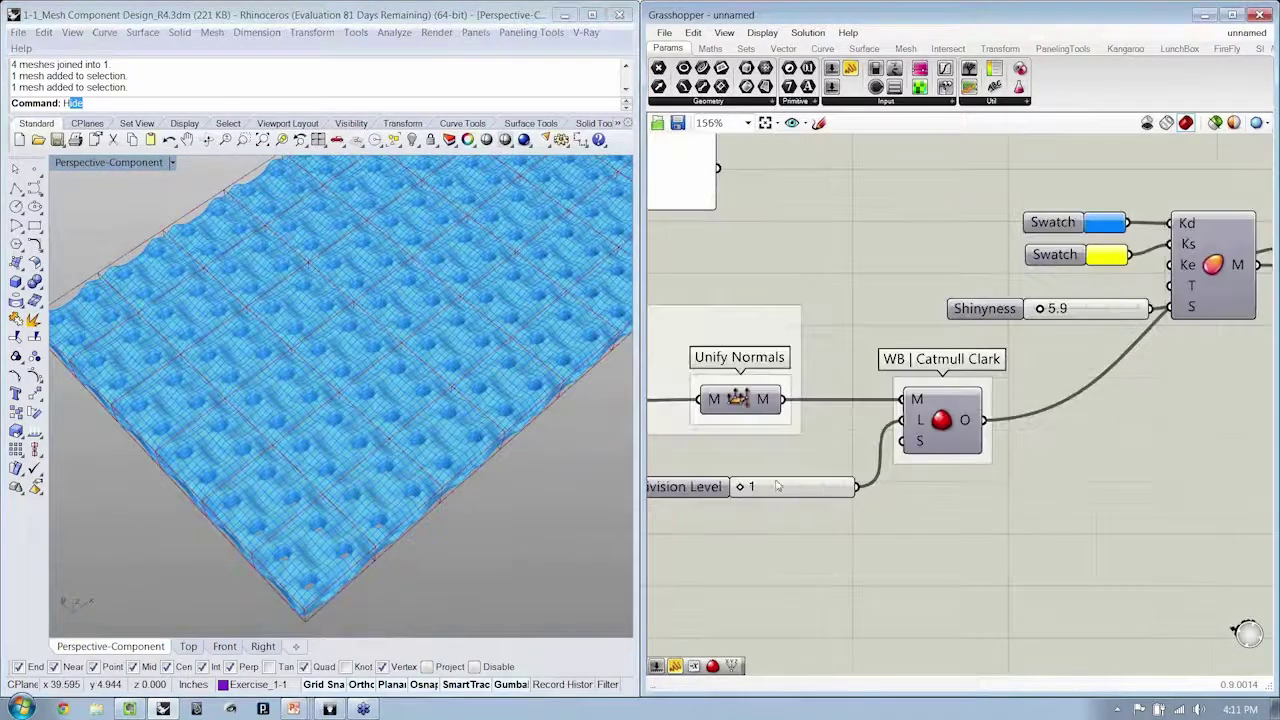
left_click_drag(746, 488, 798, 487)
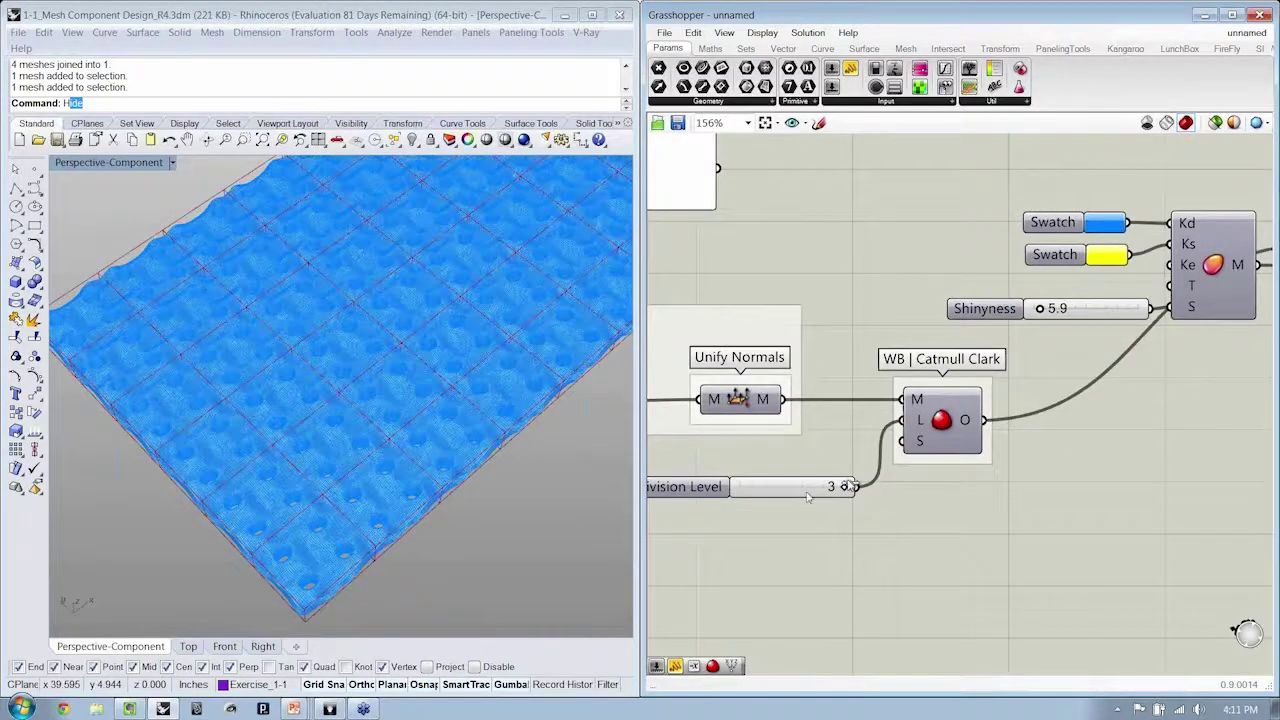
scroll(388, 407, "up", 10)
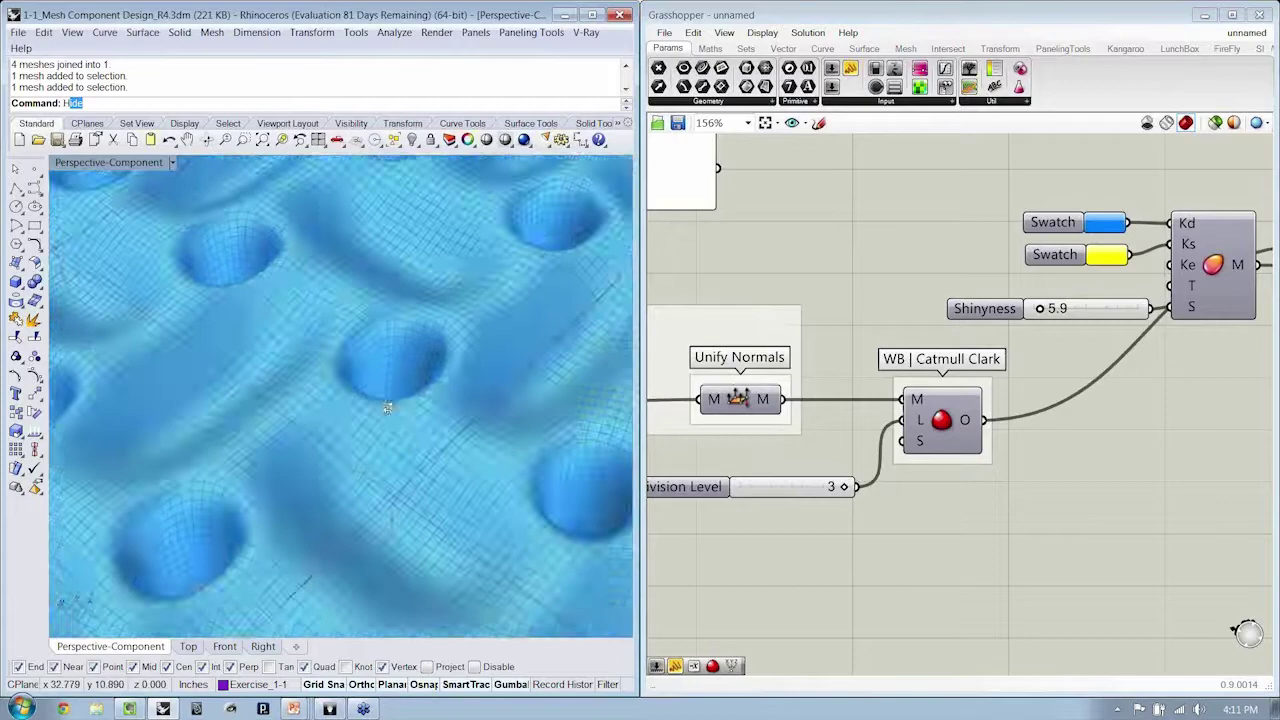
right_click_drag(388, 407, 298, 375)
scroll(408, 330, "up", 5)
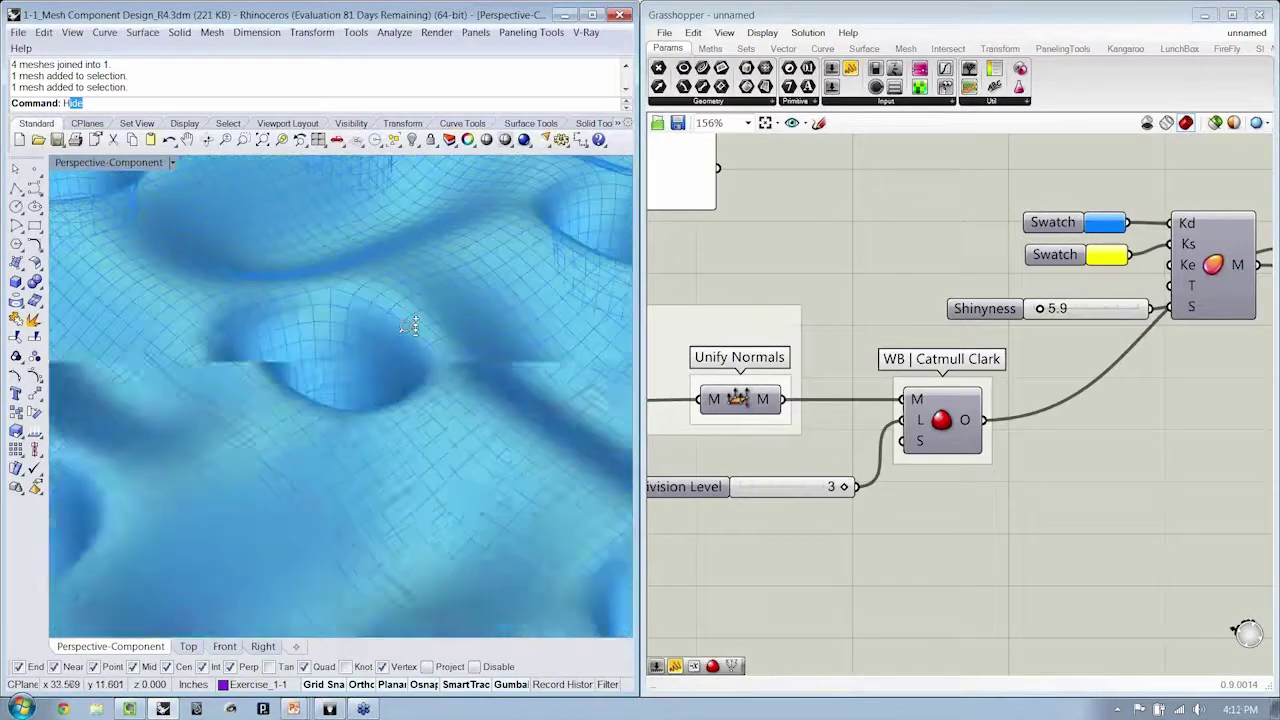
right_click_drag(408, 326, 371, 305, "ctrl")
right_click_drag(404, 366, 322, 262, "ctrl")
- Set the Surface Box Height slider to 0.894 and examine the whole panel
right_click_drag(824, 454, 1032, 434)
scroll(1032, 434, "down", 2)
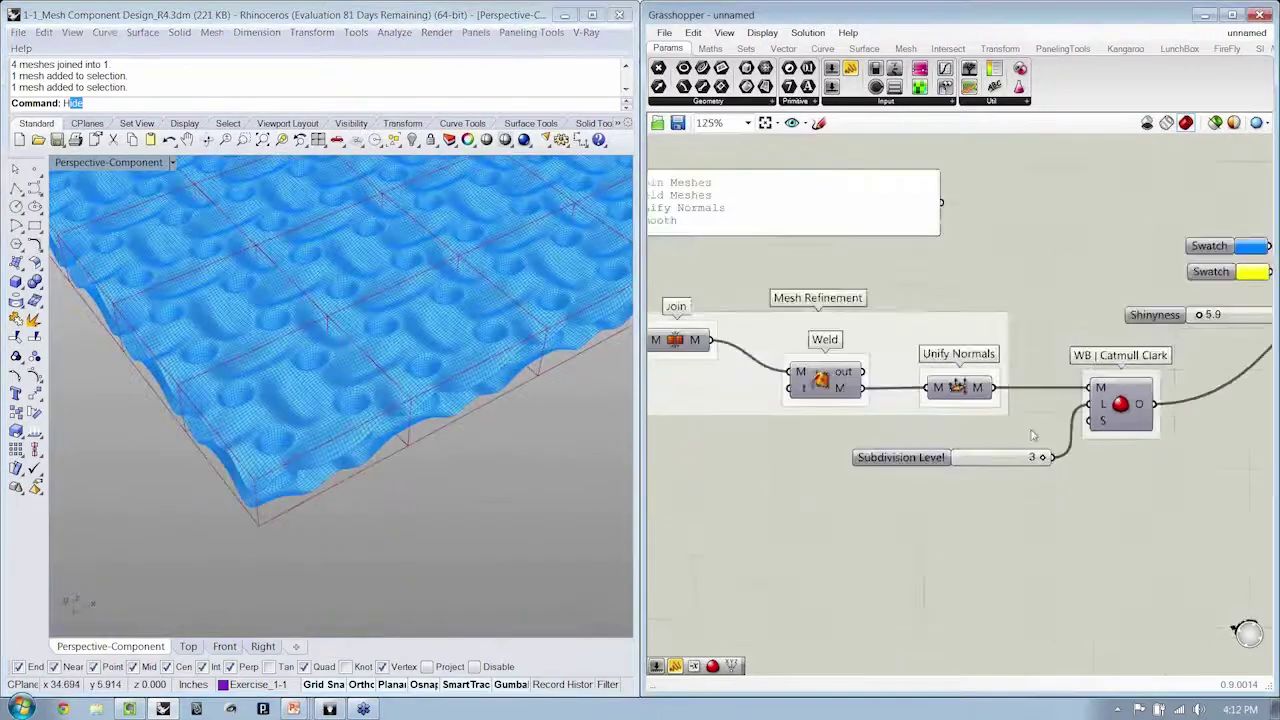
right_click_drag(843, 252, 1029, 317)
right_click_drag(660, 492, 862, 482)
scroll(856, 482, "up", 4)
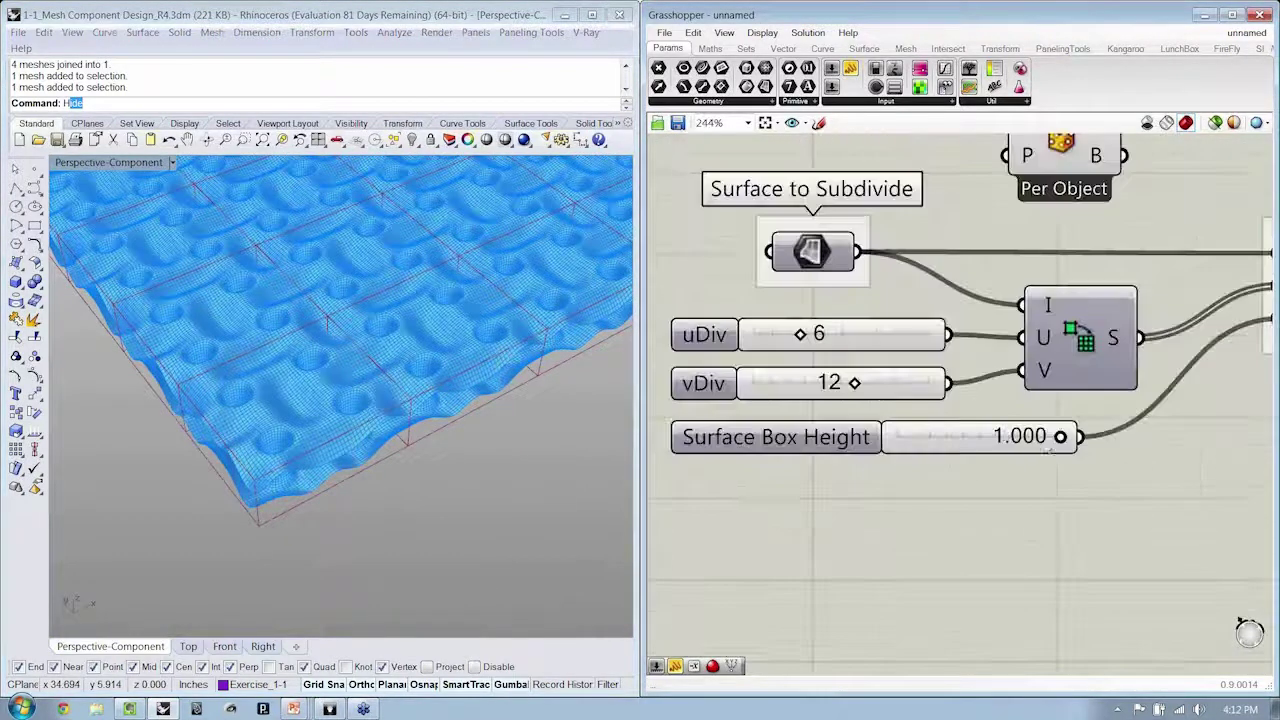
mouse_move(1060, 440)
left_mouse_down()
mouse_move(925, 442)
mouse_move(1040, 437)
left_mouse_up()
right_click_drag(983, 440, 1057, 512)
scroll(370, 370, "down", 7)
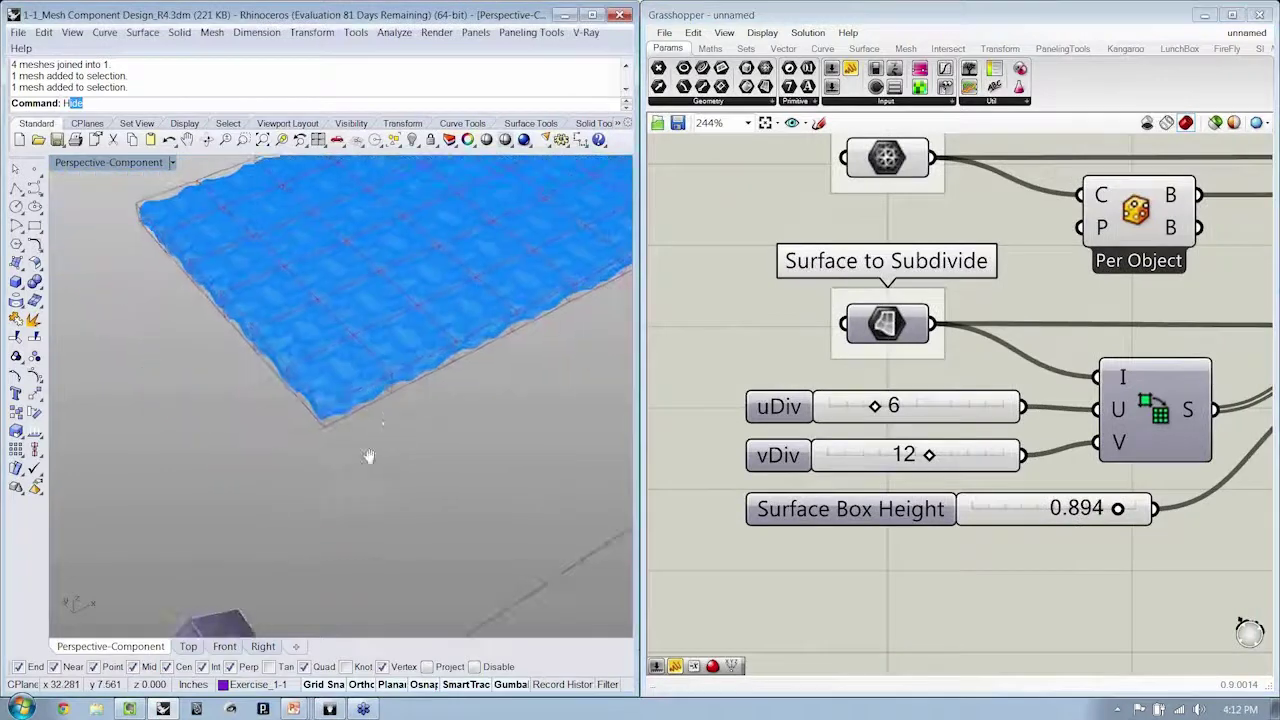
right_click_drag(369, 454, 298, 506)
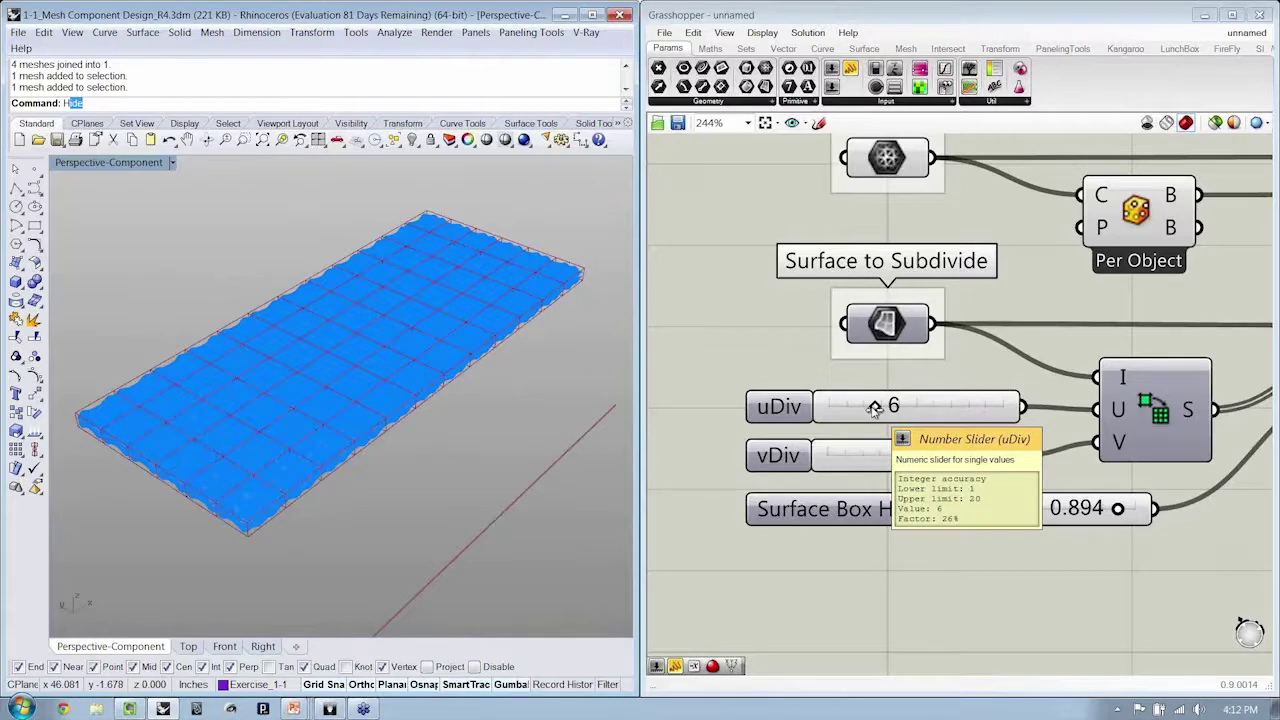
- Set the uDiv slider to 1 and inspect the stretched components across the surface
left_click_drag(875, 407, 829, 410)
mouse_move(350, 450)
right_mouse_down()
mouse_move(312, 474)
mouse_move(191, 338)
mouse_move(217, 466)
mouse_move(273, 398)
mouse_move(351, 414)
mouse_move(337, 449)
mouse_move(277, 283)
mouse_move(314, 357)
mouse_move(274, 377)
mouse_move(267, 400)
mouse_move(290, 455)
right_mouse_up()
scroll(191, 338, "up", 6)
scroll(281, 418, "down", 4)
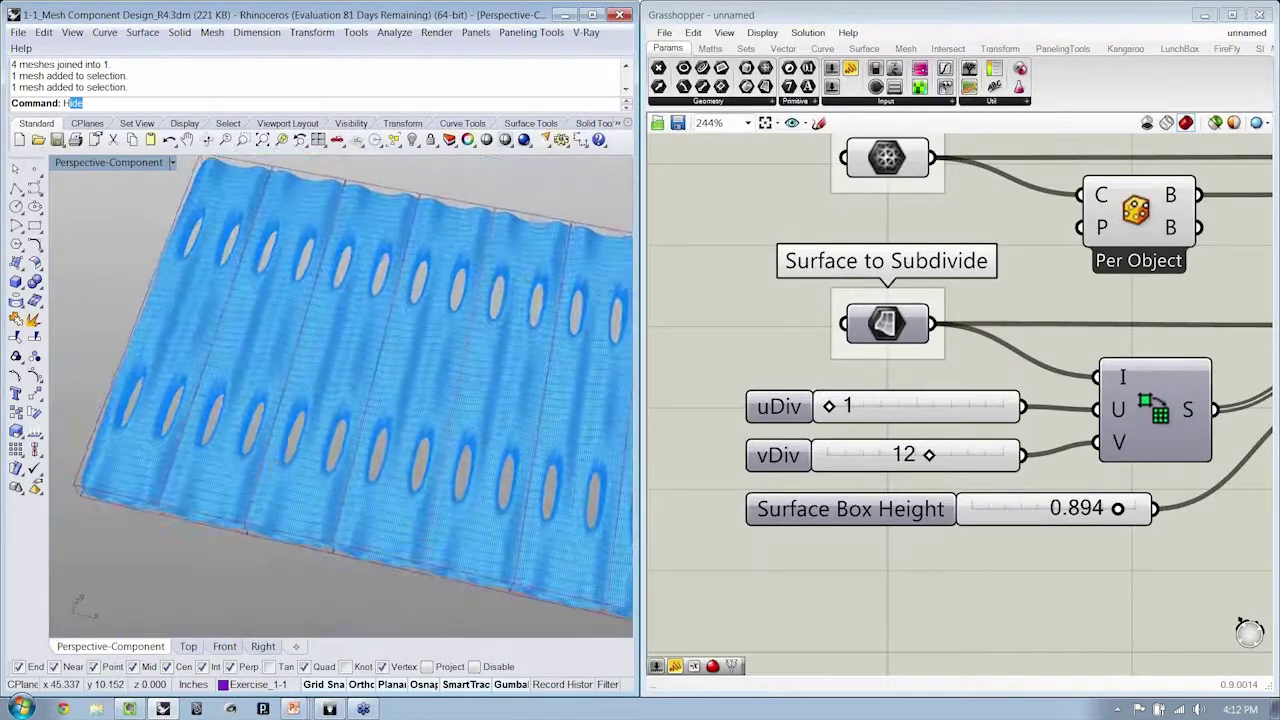
- Set the uDiv slider to 4, trying 2 first, and set the vDiv slider to 1
mouse_move(829, 405)
left_mouse_down()
mouse_move(851, 406)
mouse_move(838, 405)
left_mouse_up()
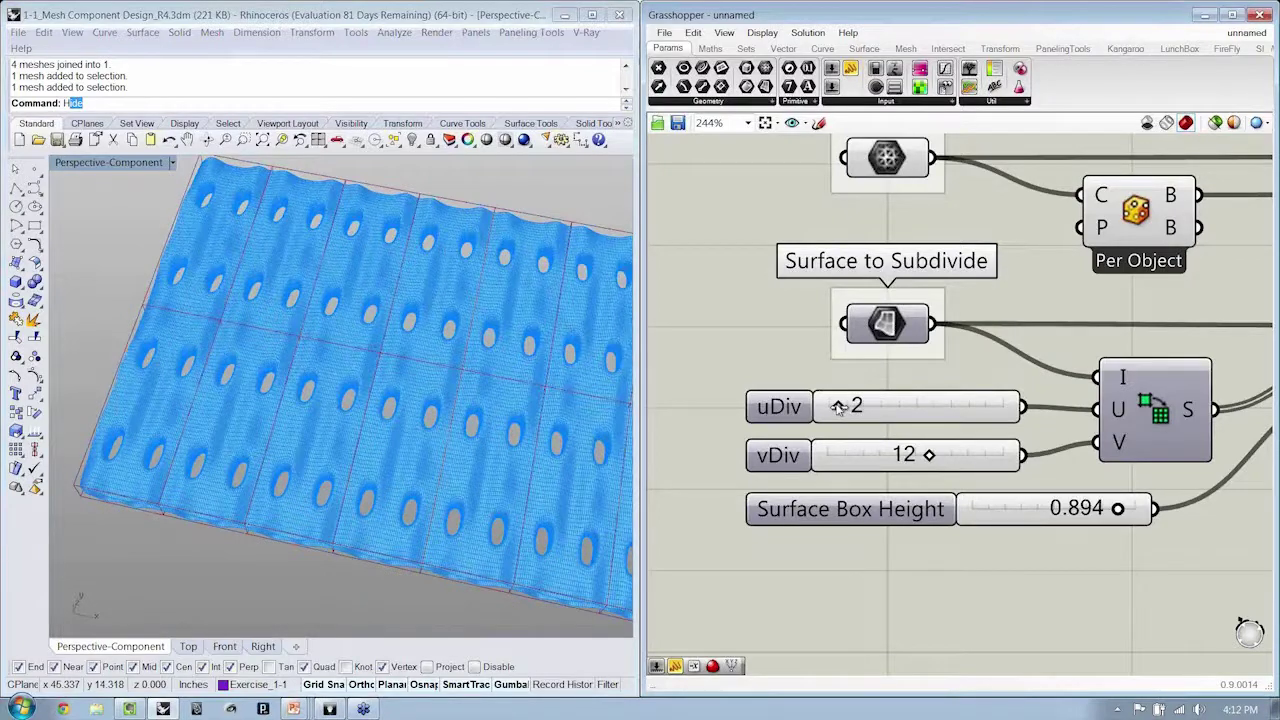
left_click_drag(929, 456, 829, 456)
mouse_move(567, 453)
right_mouse_down()
mouse_move(300, 471)
mouse_move(369, 448)
mouse_move(447, 364)
right_mouse_up()
mouse_move(838, 405)
left_mouse_down()
mouse_move(875, 408)
mouse_move(860, 413)
left_mouse_up()
right_click_drag(380, 370, 400, 388)
scroll(334, 437, "up", 4)
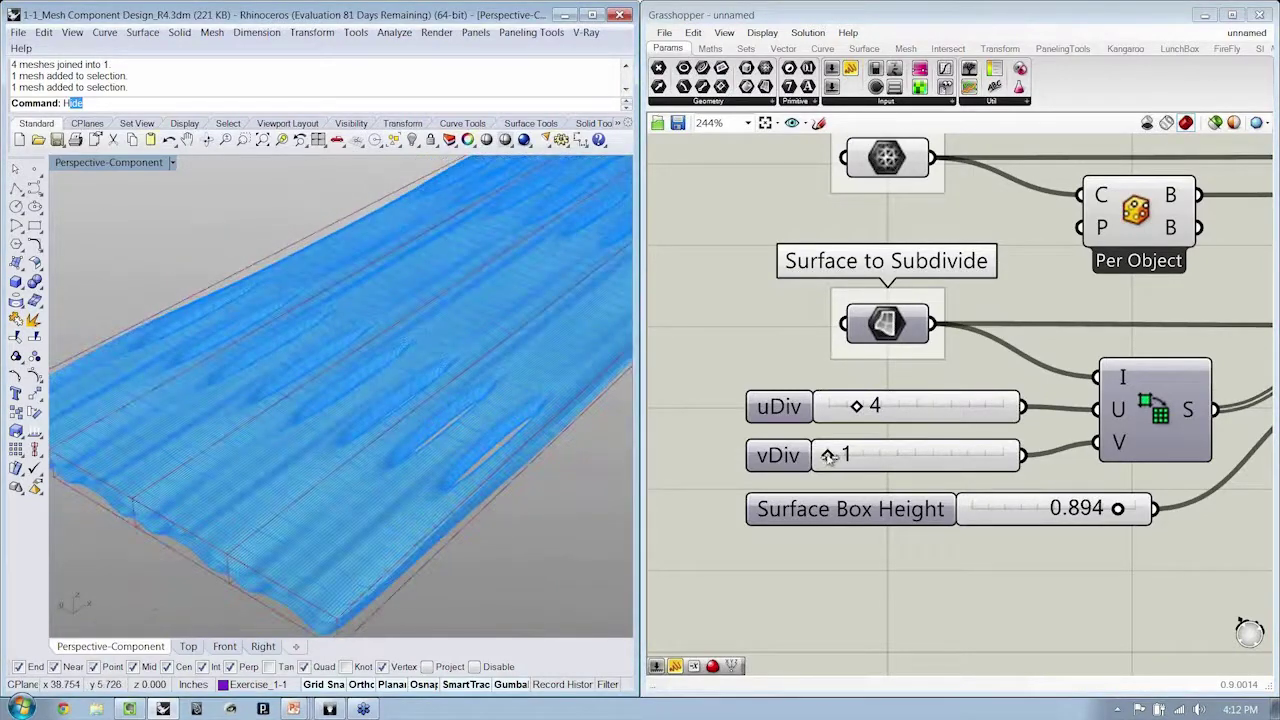
- Set the vDiv slider to 7 and hide the preview of the Target Boxes component
left_click_drag(829, 455, 883, 455)
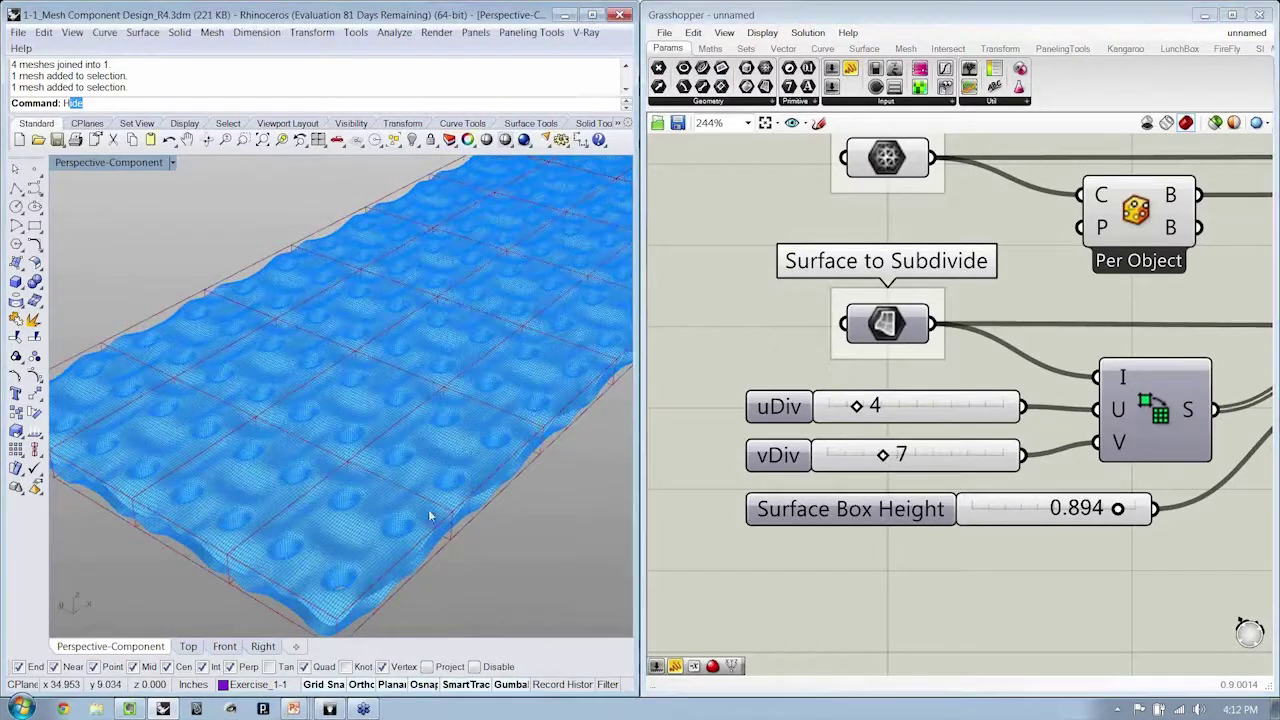
scroll(430, 514, "down", 5)
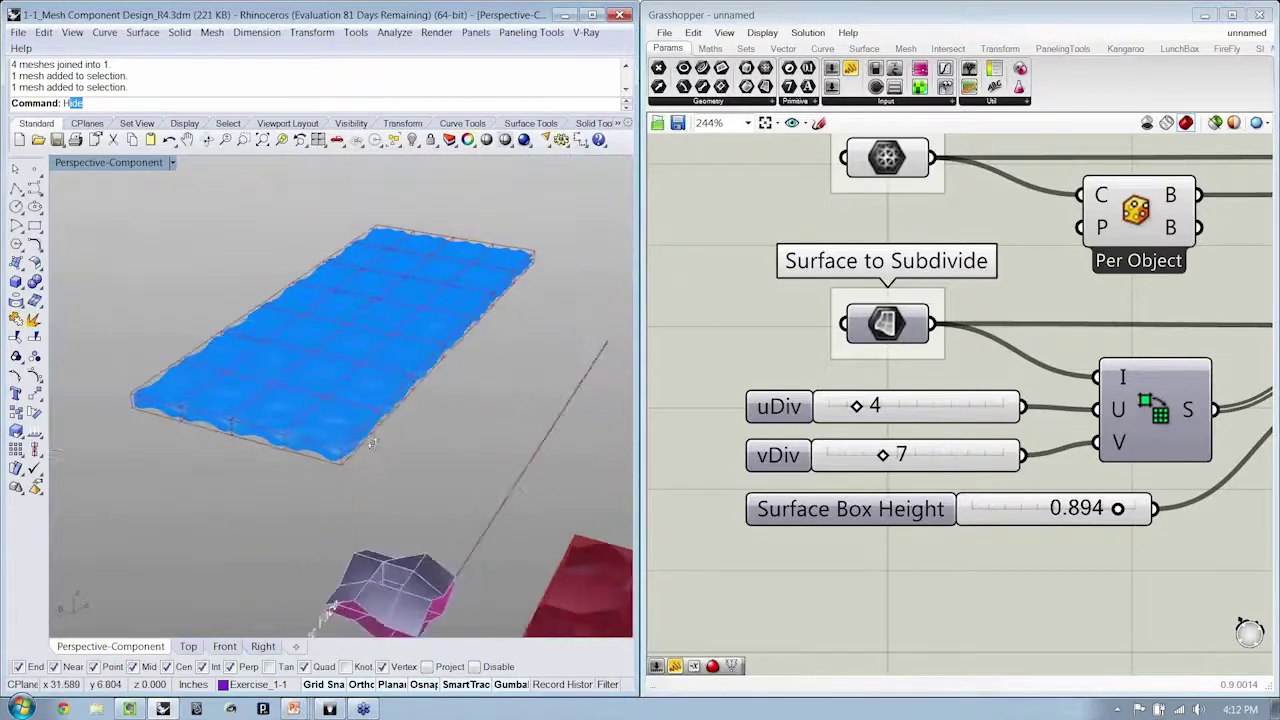
scroll(915, 400, "down", 4)
left_click(918, 398)
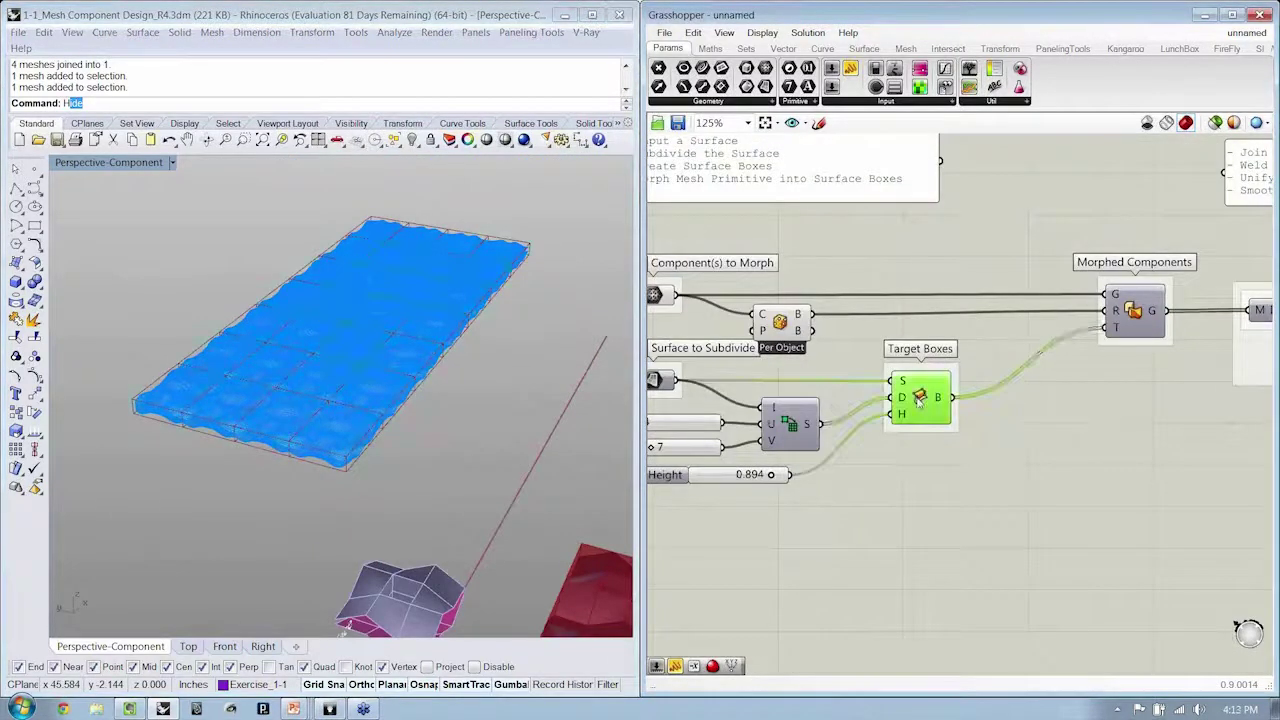
scroll(360, 410, "up", 6)
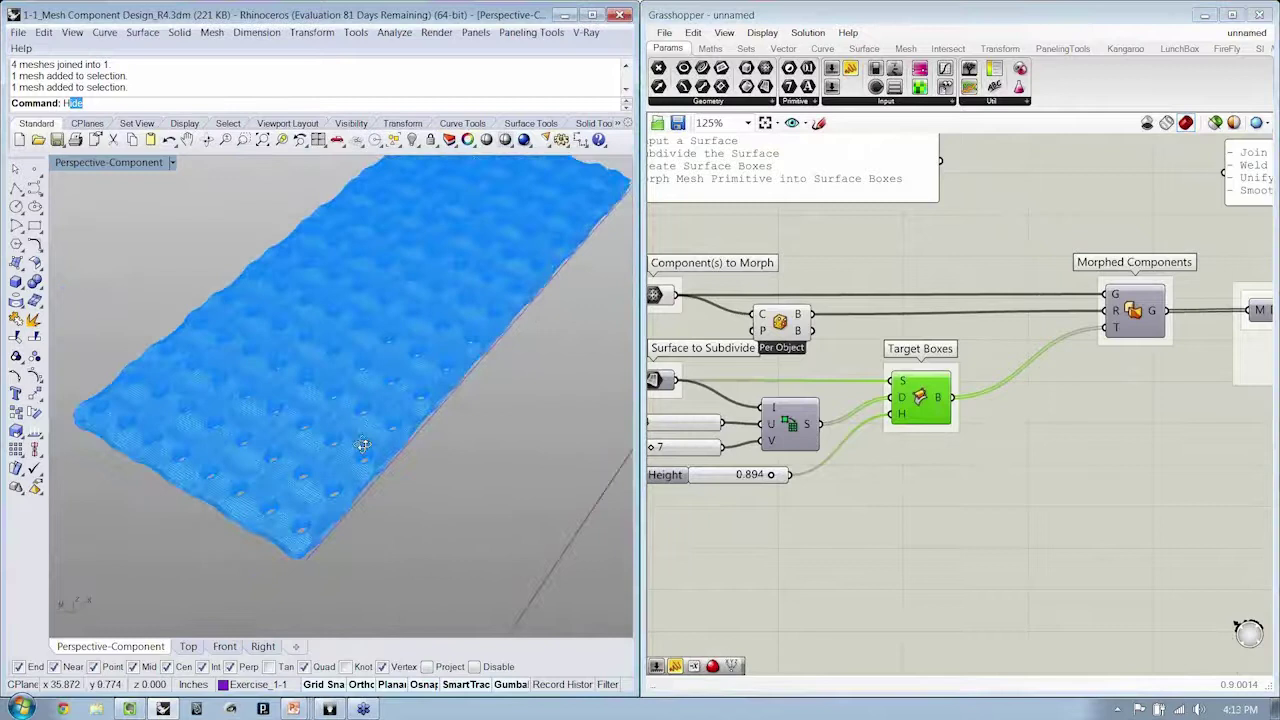
right_click_drag(363, 445, 376, 361)
- Turn on the middle curve's control points and raise its central point vertically by about 7.25 inches
left_click(316, 366)
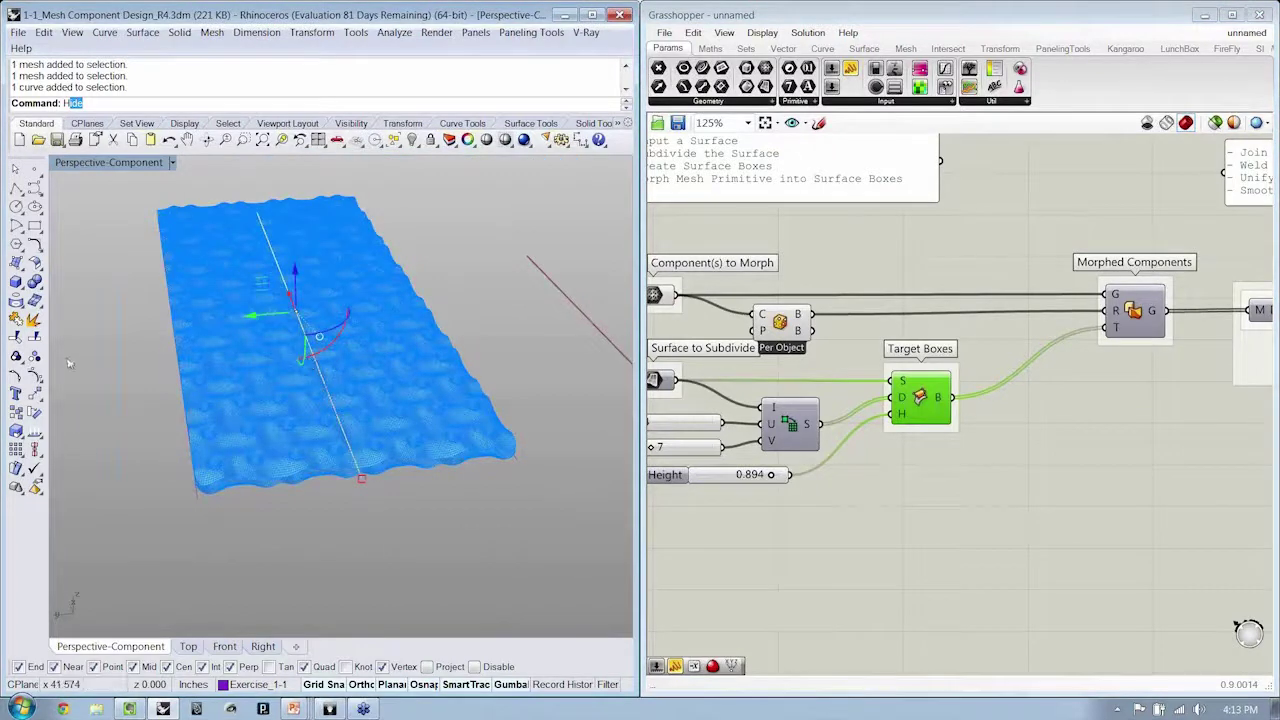
left_click(35, 374)
right_click_drag(313, 314, 323, 351, "shift")
left_click_drag(284, 327, 371, 401)
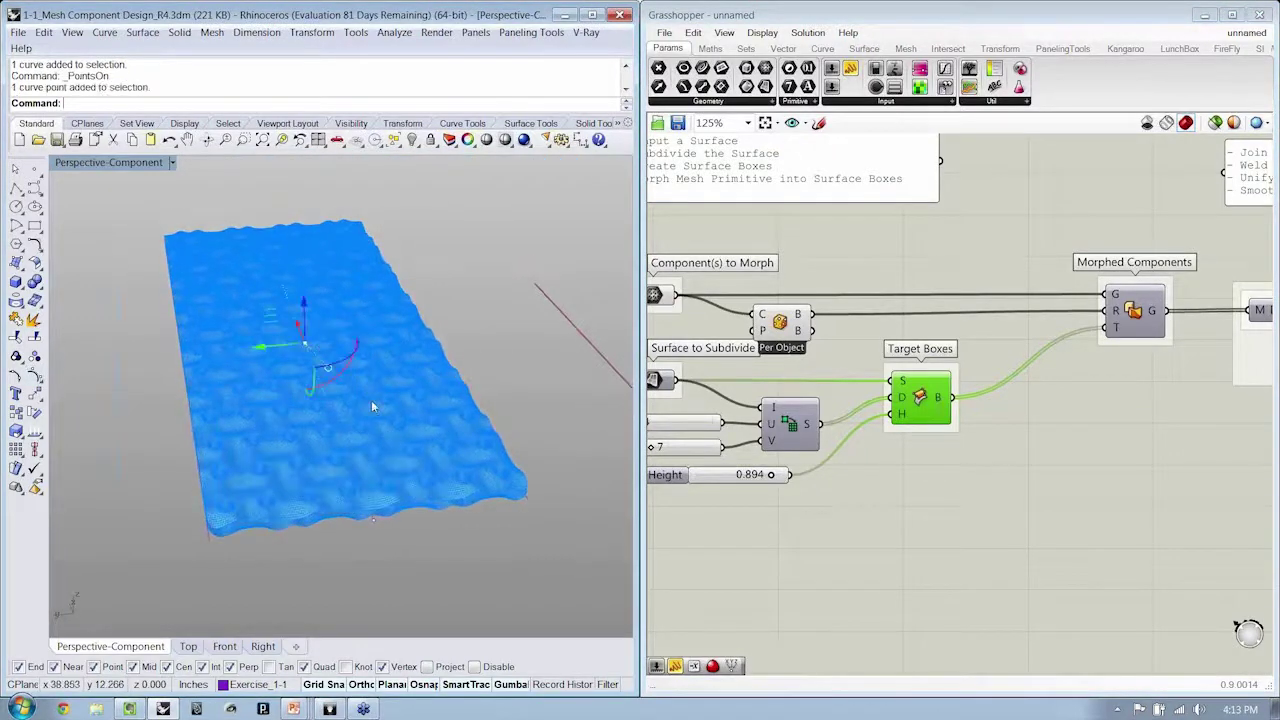
right_click_drag(372, 406, 334, 341)
left_click_drag(338, 319, 340, 176)
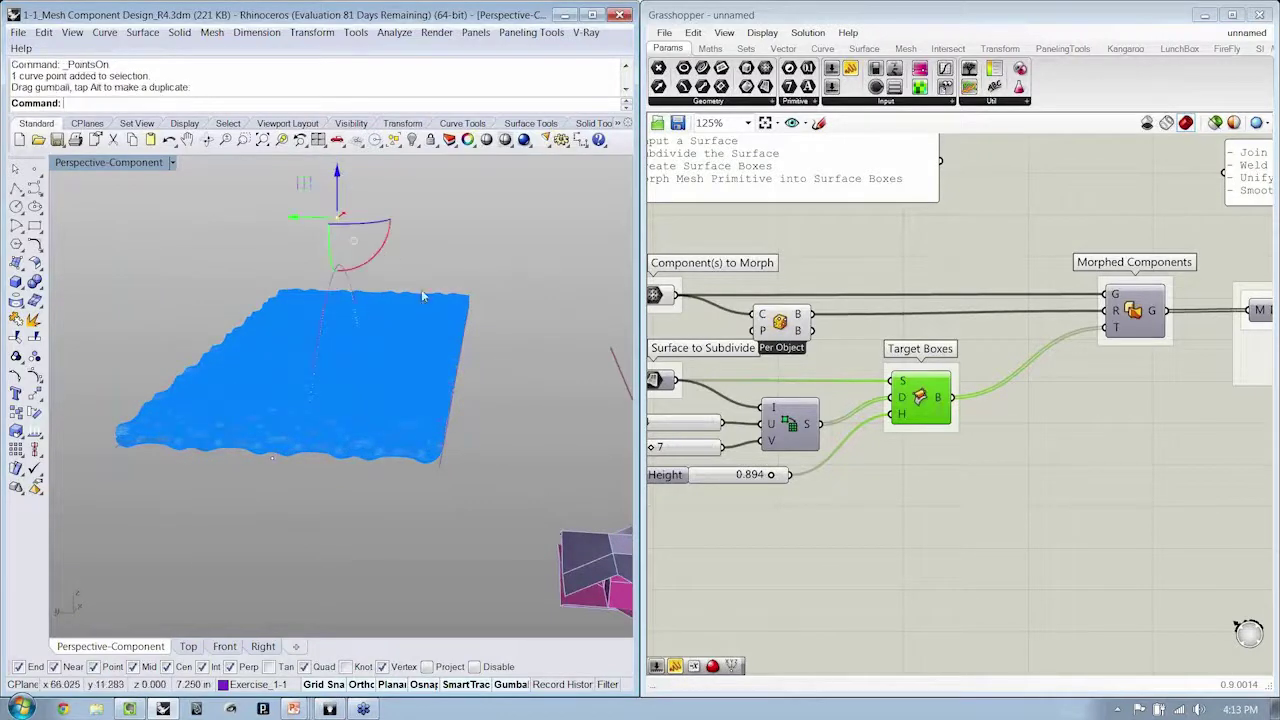
right_click_drag(440, 258, 374, 309)
scroll(374, 309, "down", 2)
key("Escape")
- Loft a surface through the two straight edge curves and the raised middle curve using the Normal style
left_click(431, 425)
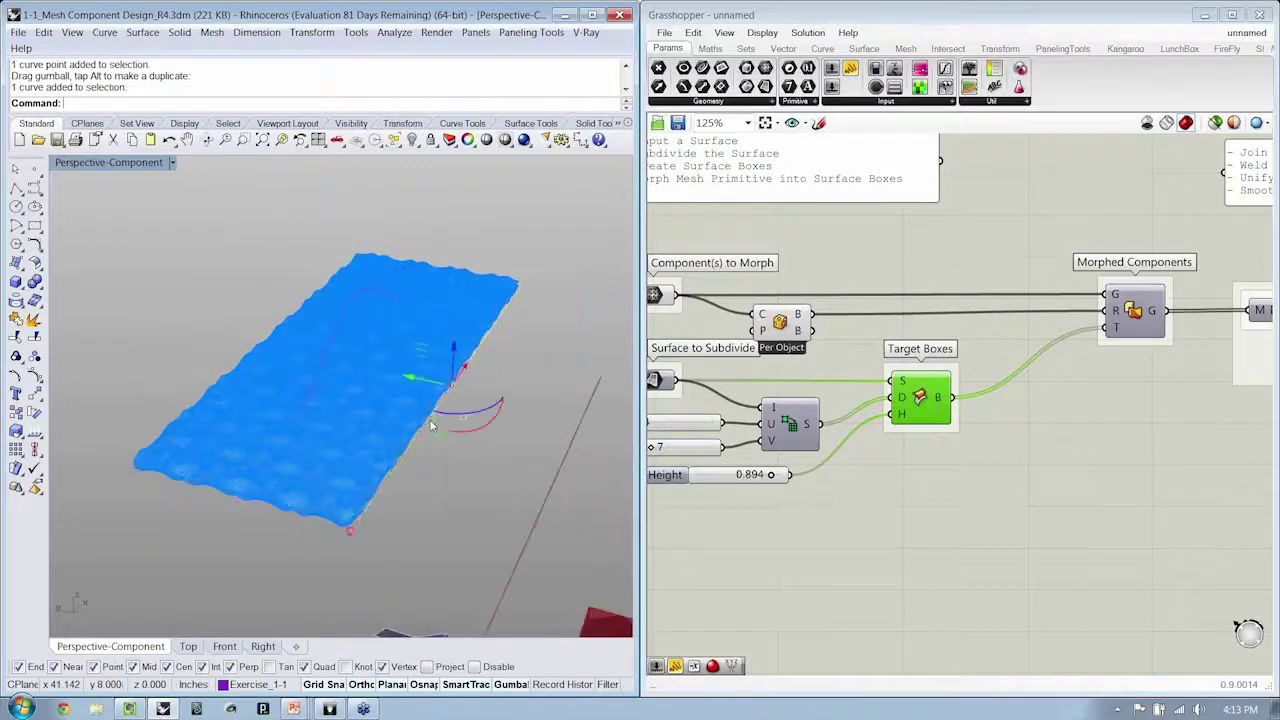
left_click(344, 322, "shift")
left_click(282, 333, "shift")
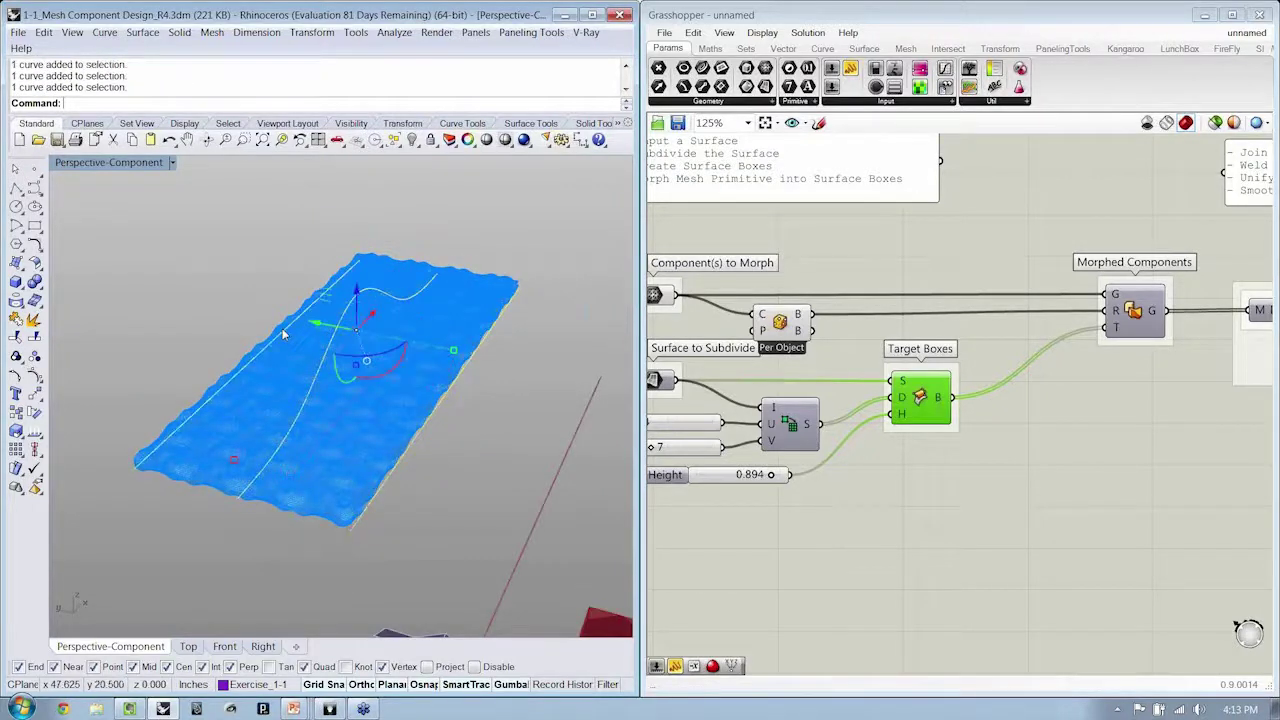
type("Loft")
key("Return")
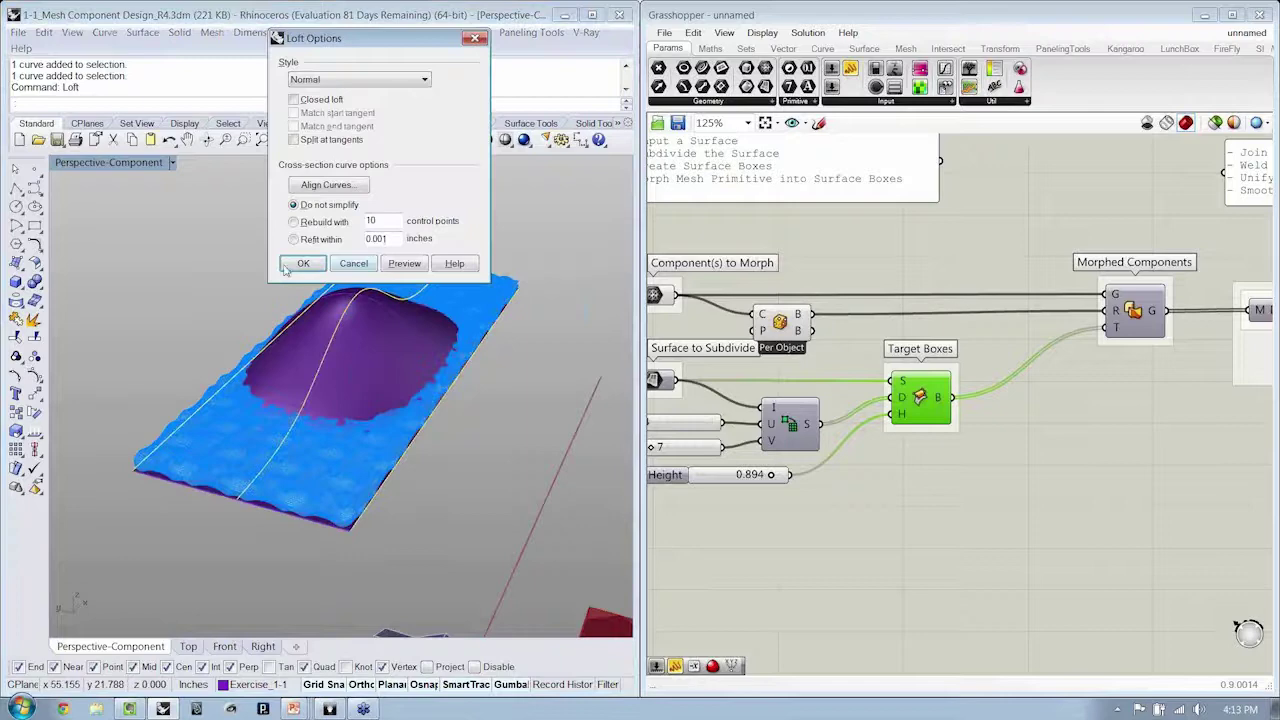
left_click(300, 260)
- Move the lofted surface about 19.25 inches beside the flat panel and assign it as the Surface to Subdivide
right_click_drag(299, 343, 434, 401)
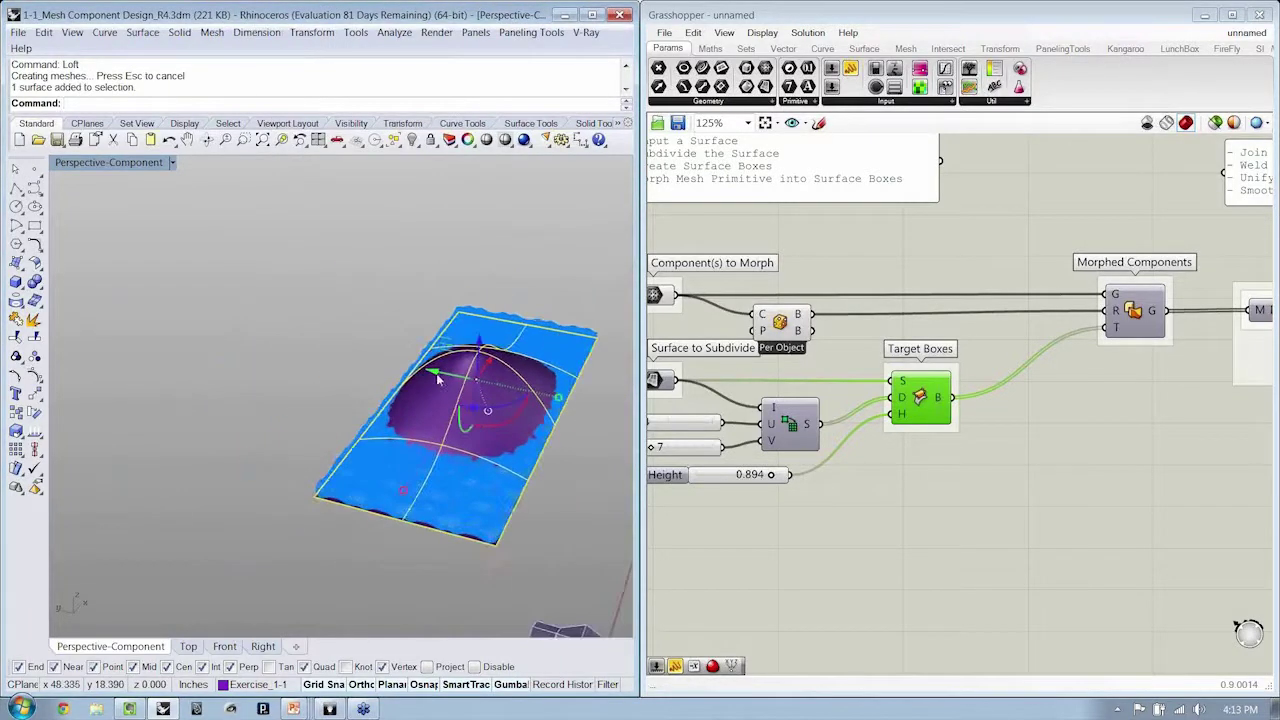
left_click_drag(436, 375, 210, 327)
right_click_drag(988, 356, 1180, 347)
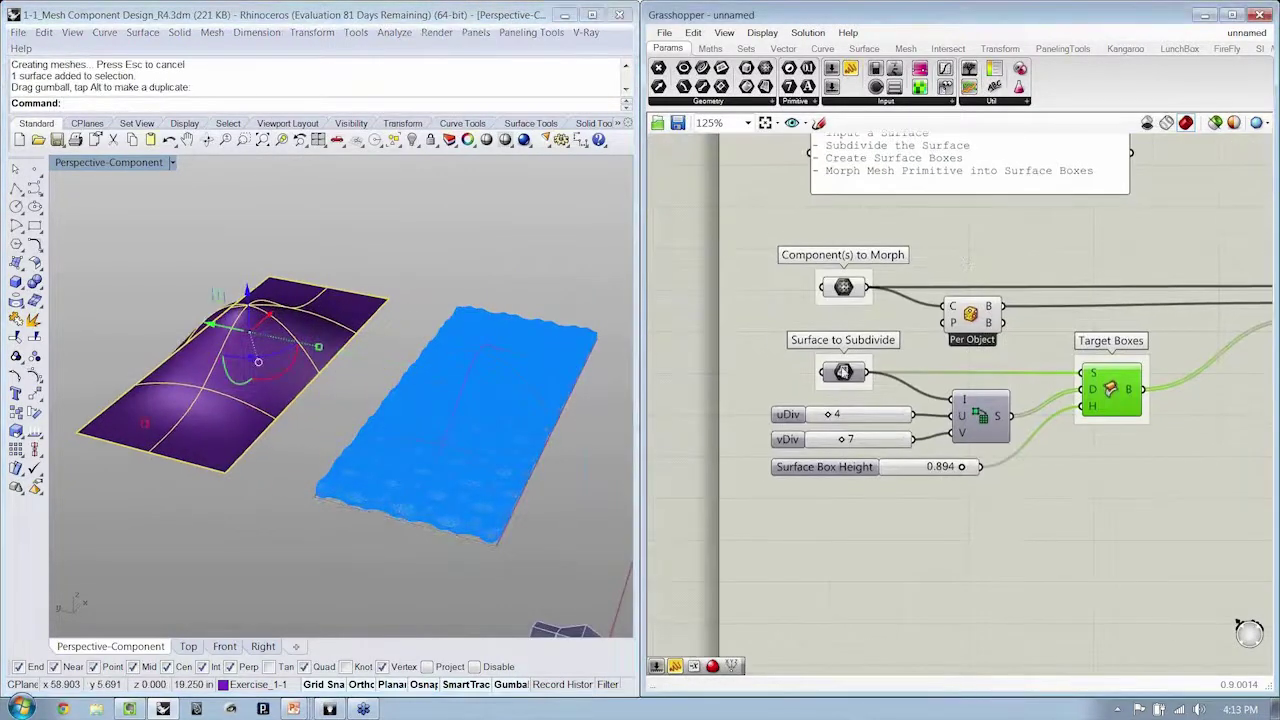
right_click(843, 372)
left_click(871, 571)
left_click(263, 391)
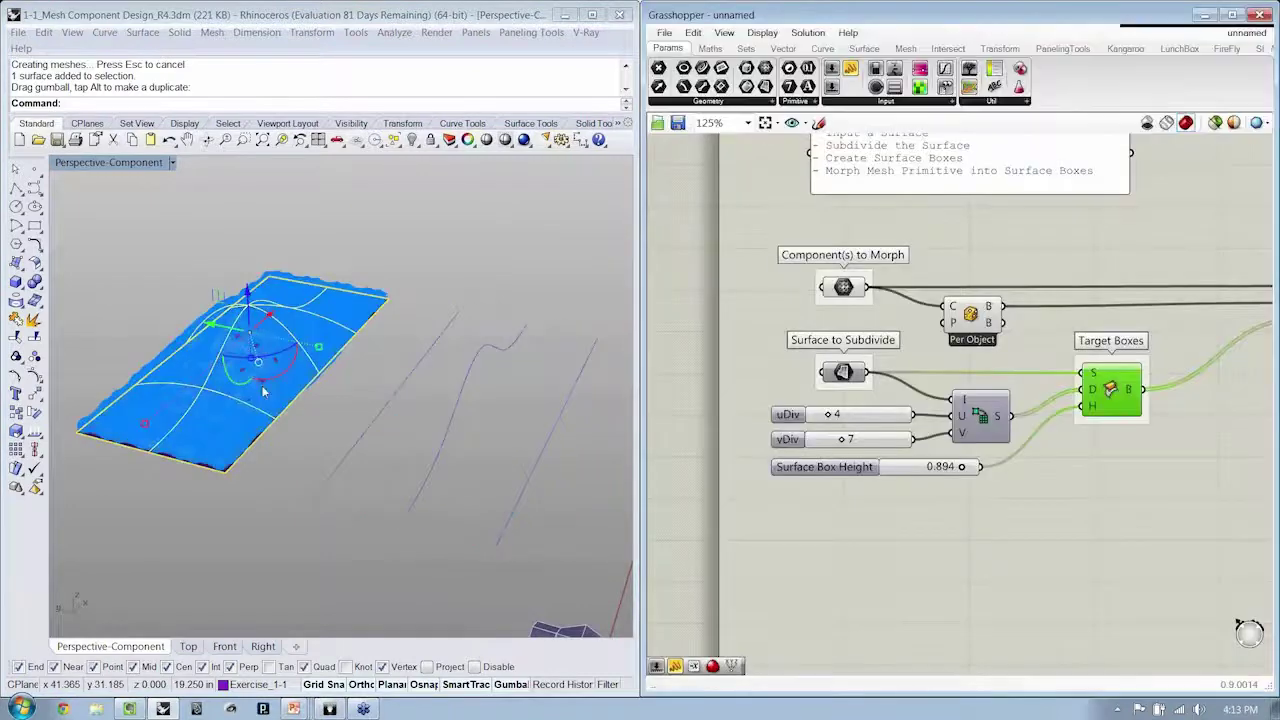
- Hide the lofted surface and examine the component openings along the curved panel
key("ctrl+h")
scroll(244, 316, "up", 5)
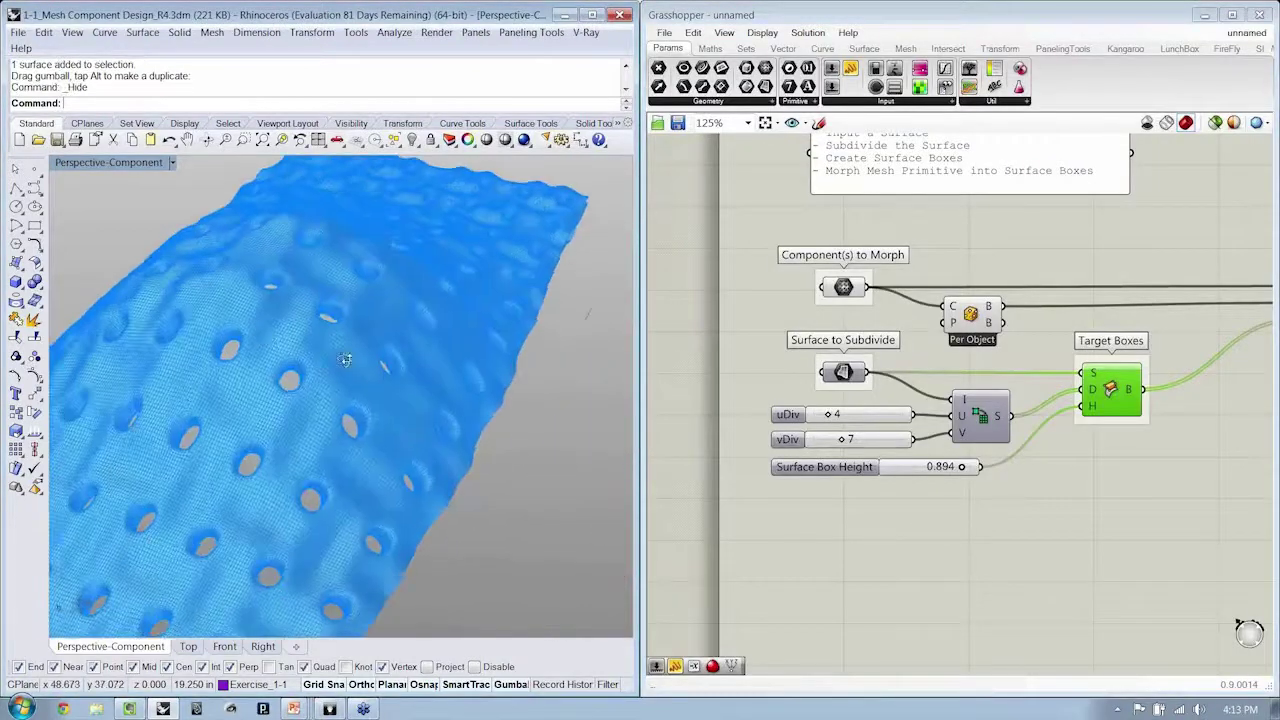
right_click_drag(344, 359, 243, 500)
right_click_drag(350, 330, 337, 419)
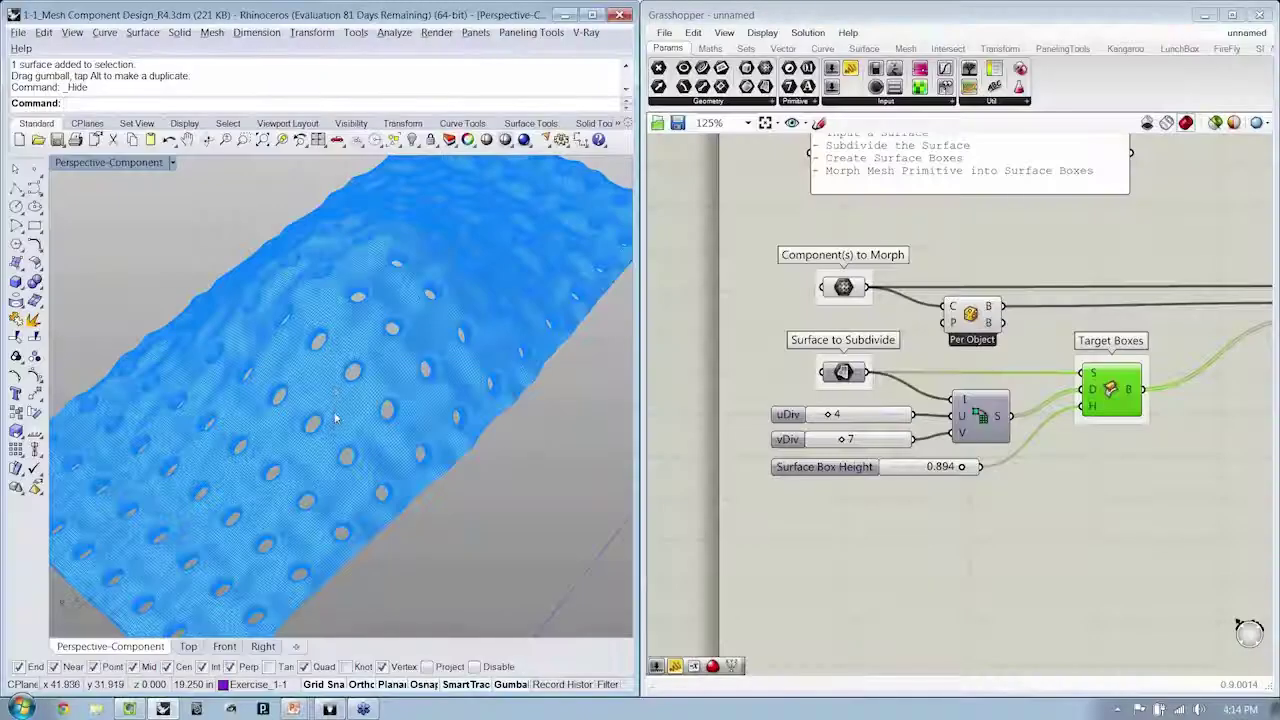
- Save the Grasshopper definition as 1-4_Distributing Mesh Components-SurfaceBoxes_w.gh
scroll(985, 467, "down", 4)
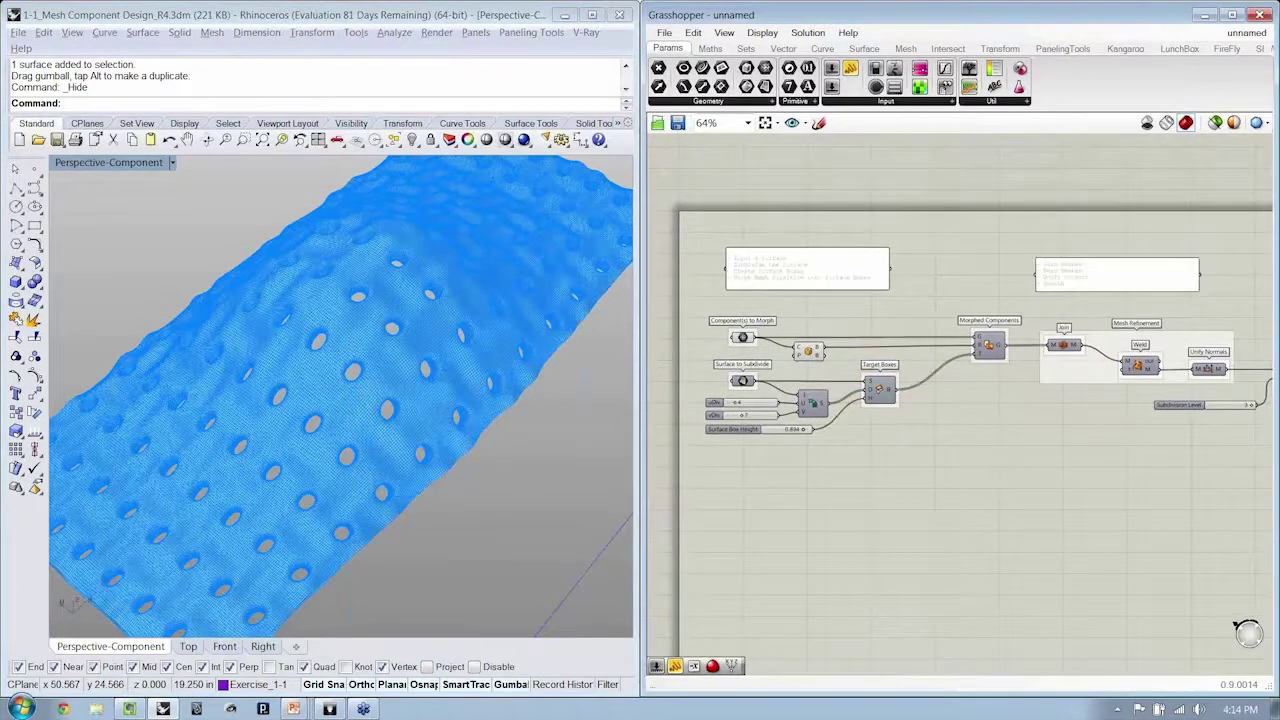
left_click(666, 34)
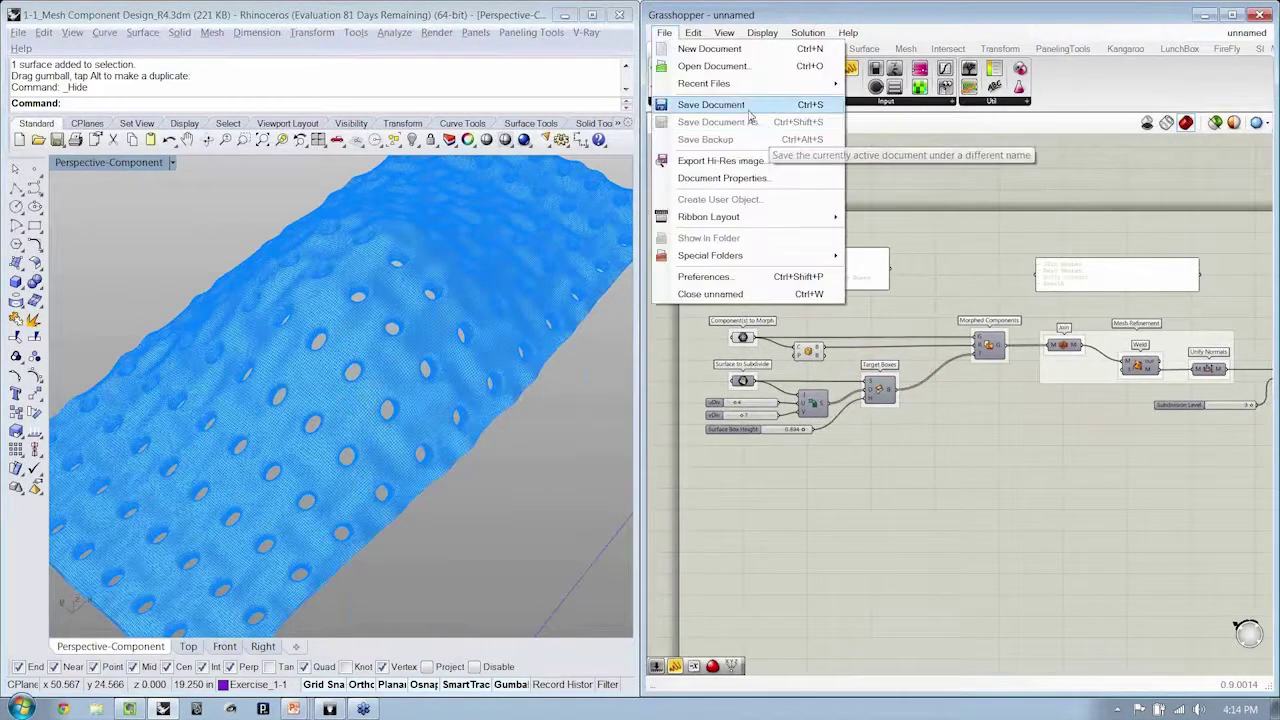
left_click(710, 104)
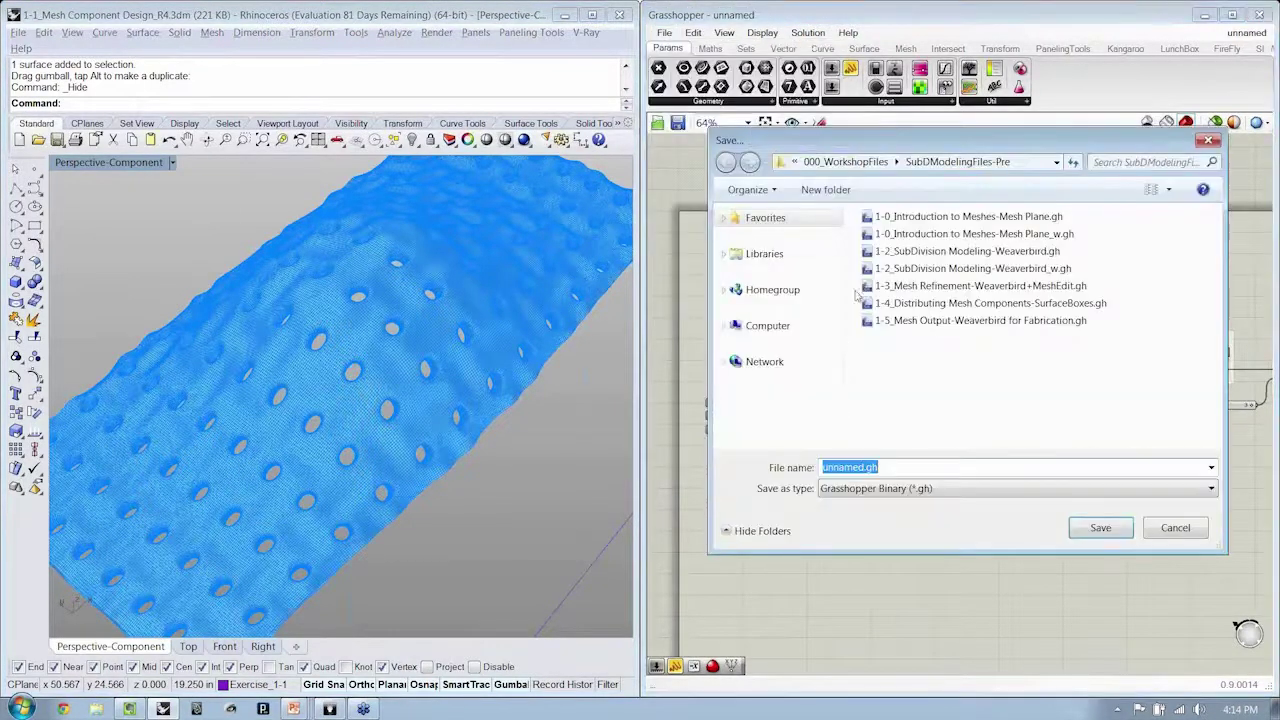
left_click(1025, 303)
left_click(1046, 462)
left_click_drag(1041, 472, 1097, 473)
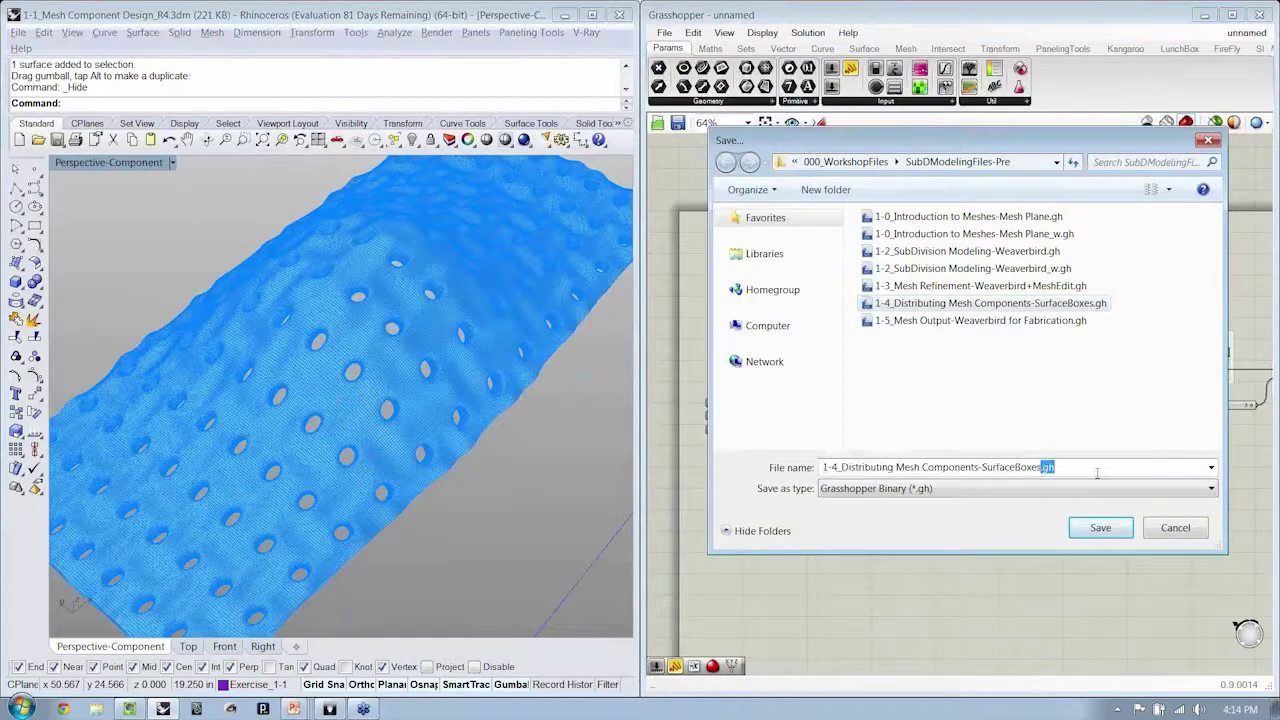
type("_w")
key("Return")
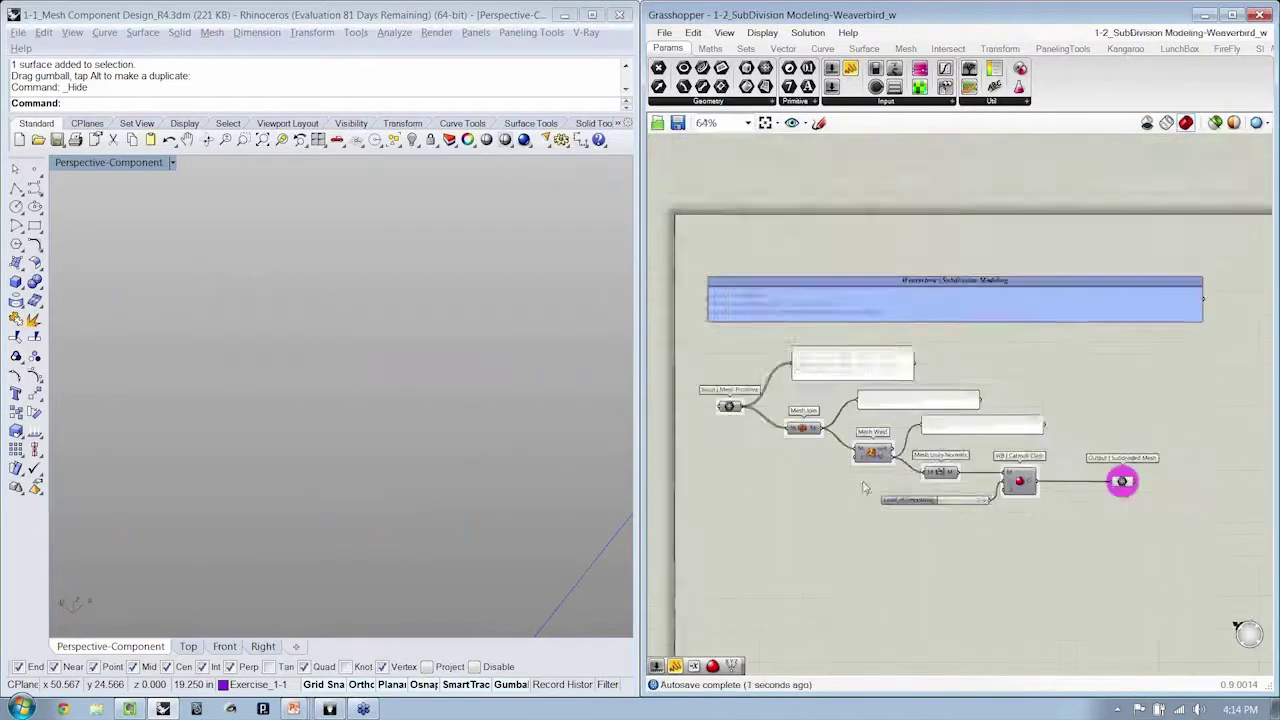
- In the 1-2_SubDivision Modeling-Weaverbird_w definition, turn on the Output | Subdivided Mesh preview and locate that mesh in the viewport
right_click(1126, 334)
left_click(1182, 446)
right_click_drag(504, 438, 420, 440)
scroll(437, 452, "down", 4)
scroll(420, 440, "up", 5)
scroll(390, 413, "up", 14)
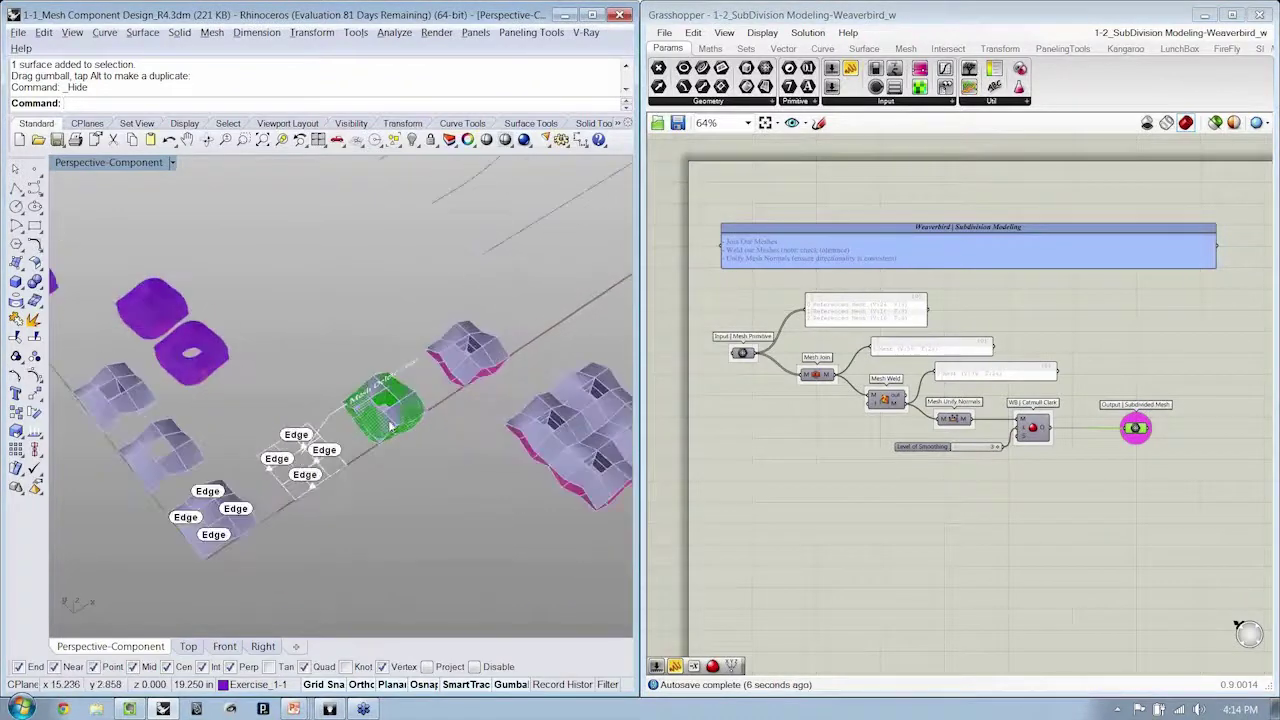
scroll(390, 415, "up", 3)
- Hide the original faceted meshes overlapping the subdivided component and inspect the smoothed result
left_click(390, 415)
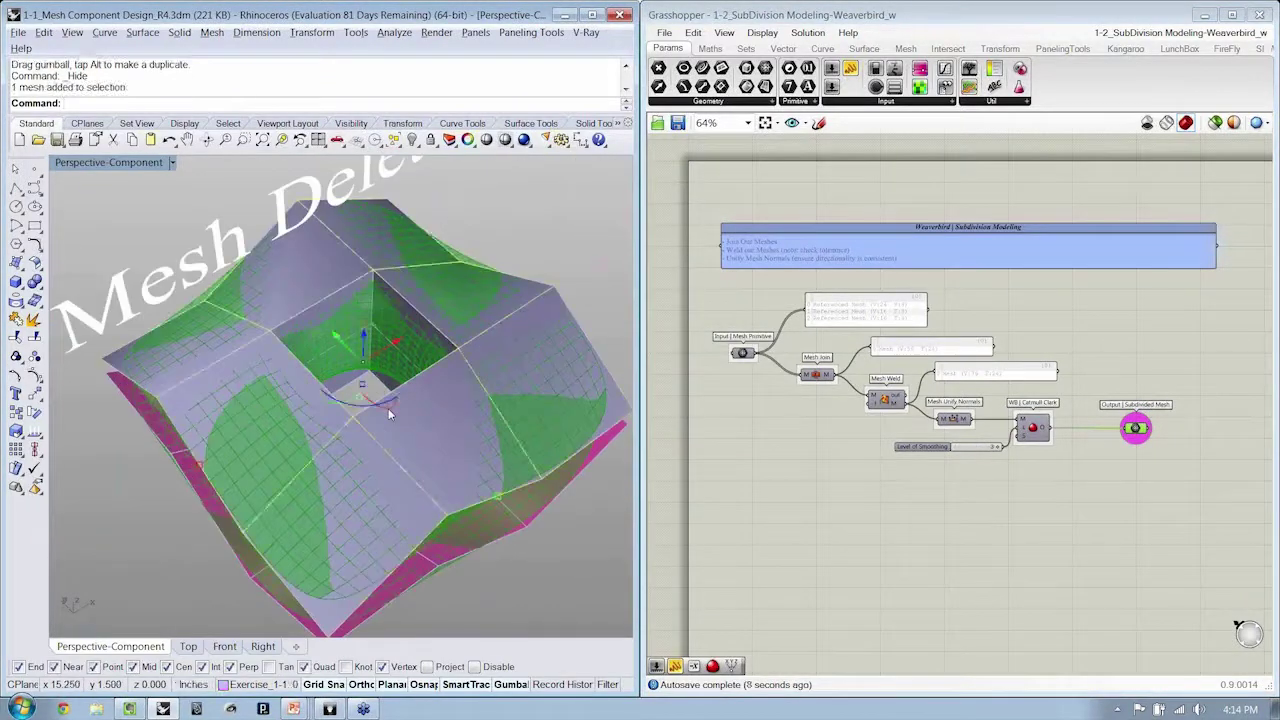
key("ctrl+h")
left_click(389, 410)
key("ctrl+h")
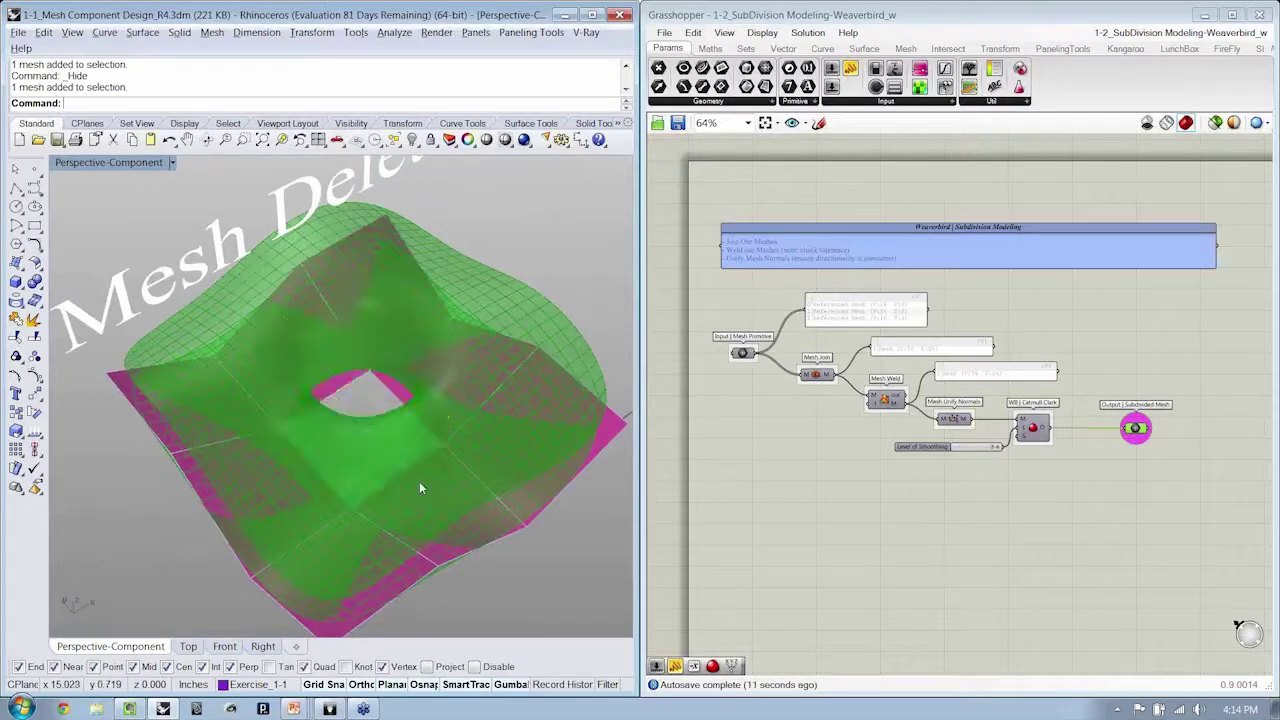
key("ctrl+h")
right_click_drag(420, 484, 396, 432)
scroll(396, 432, "down", 2)
right_click_drag(396, 432, 602, 488, "shift")
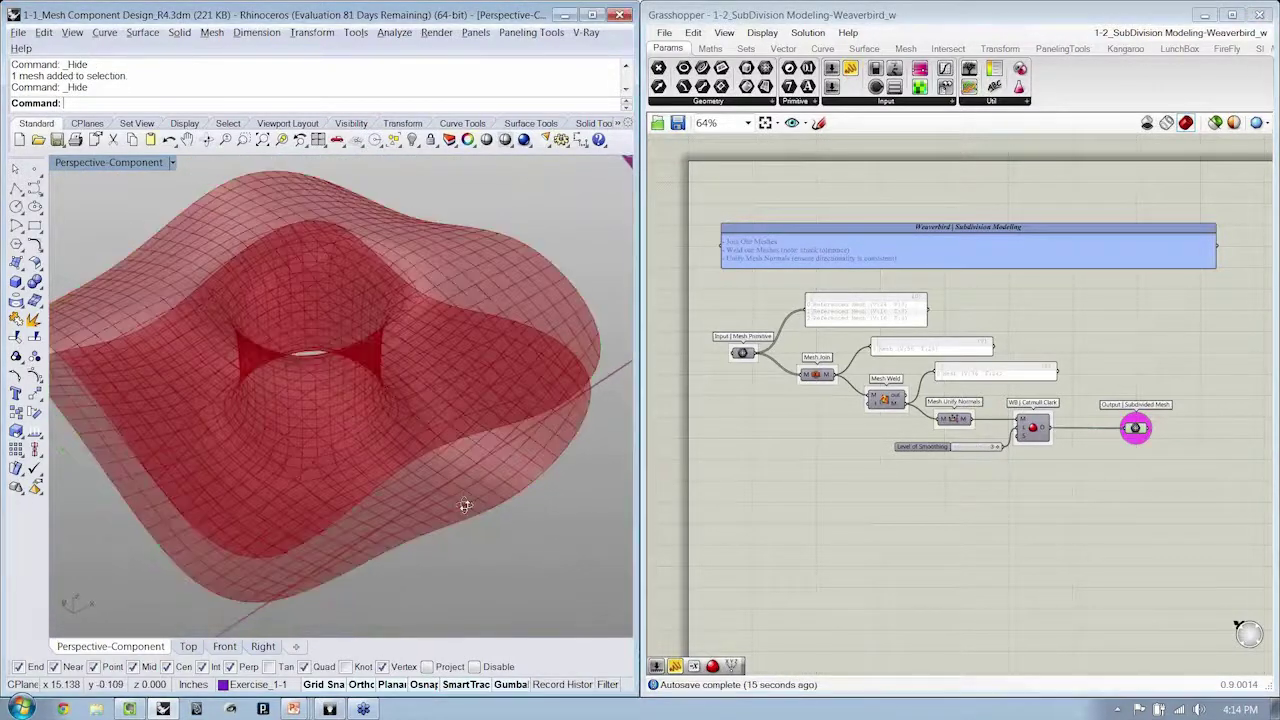
right_click_drag(466, 506, 392, 392)
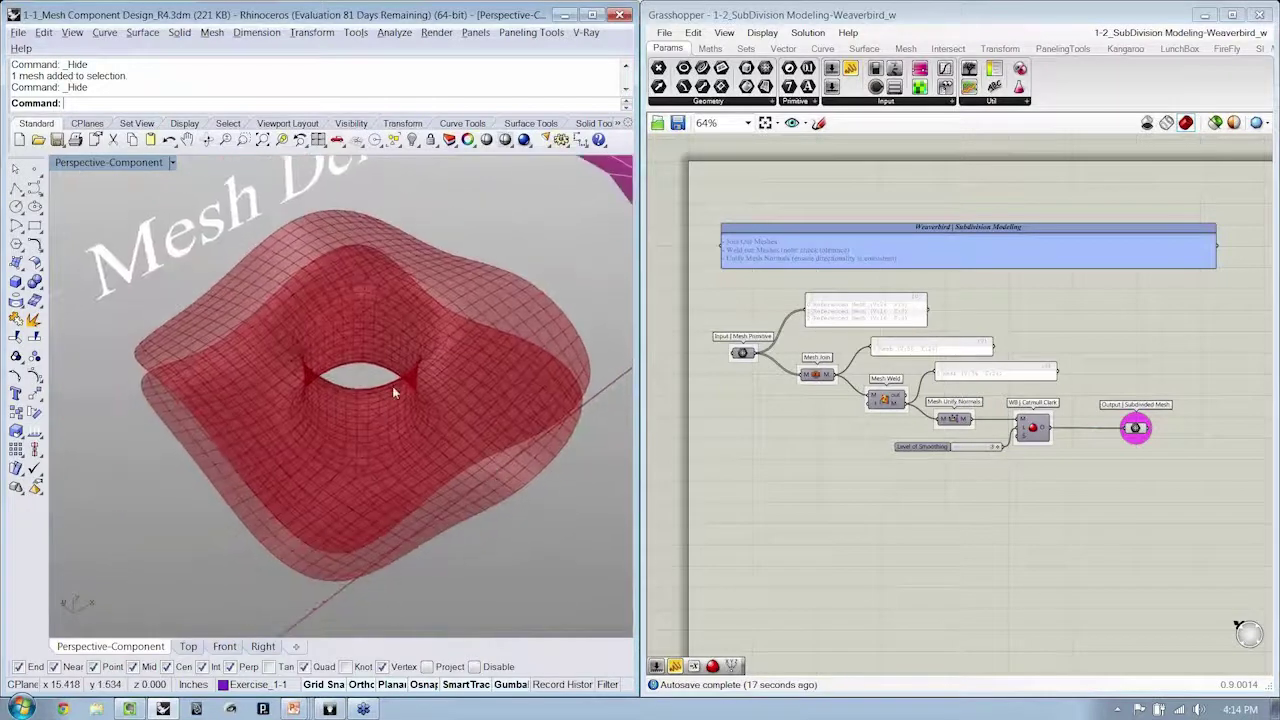
- Hide the text label behind the subdivided component mesh
left_click(160, 240)
key("ctrl+h")
right_click_drag(306, 310, 463, 210)
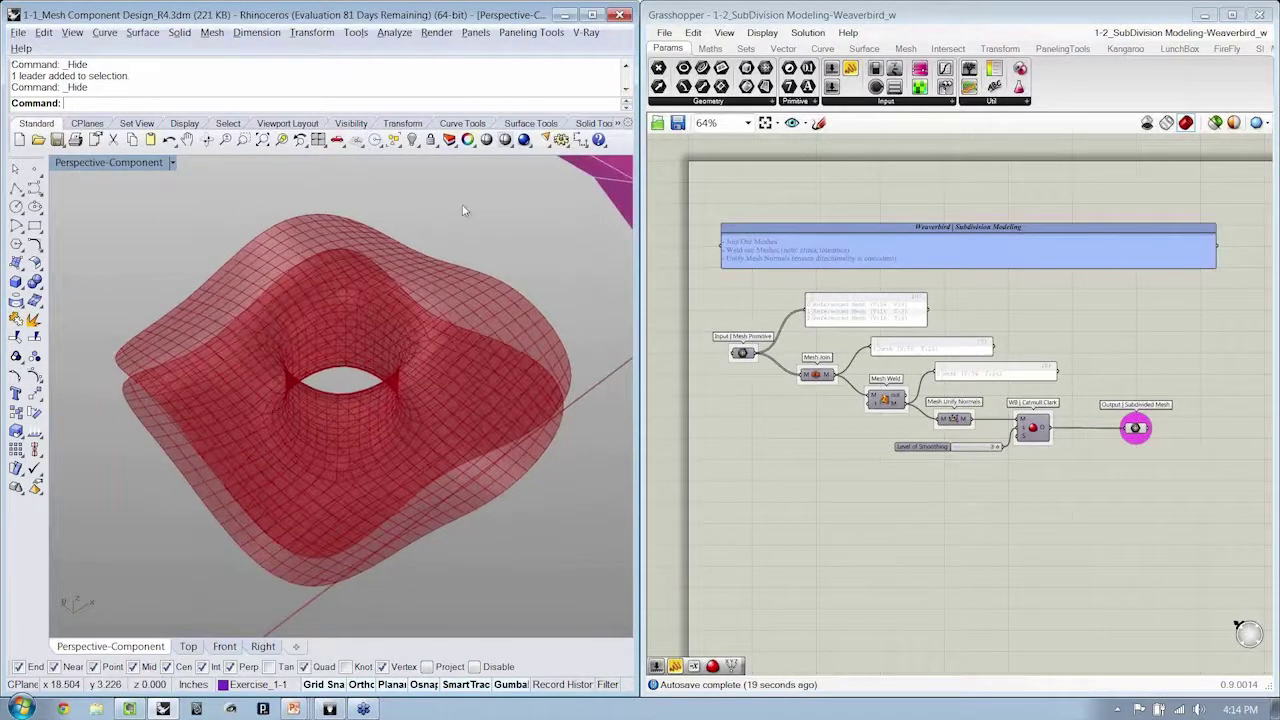
- Open the definition 1-4_Distributing Mesh Components-SurfaceBoxes_w.gh
left_click(664, 32)
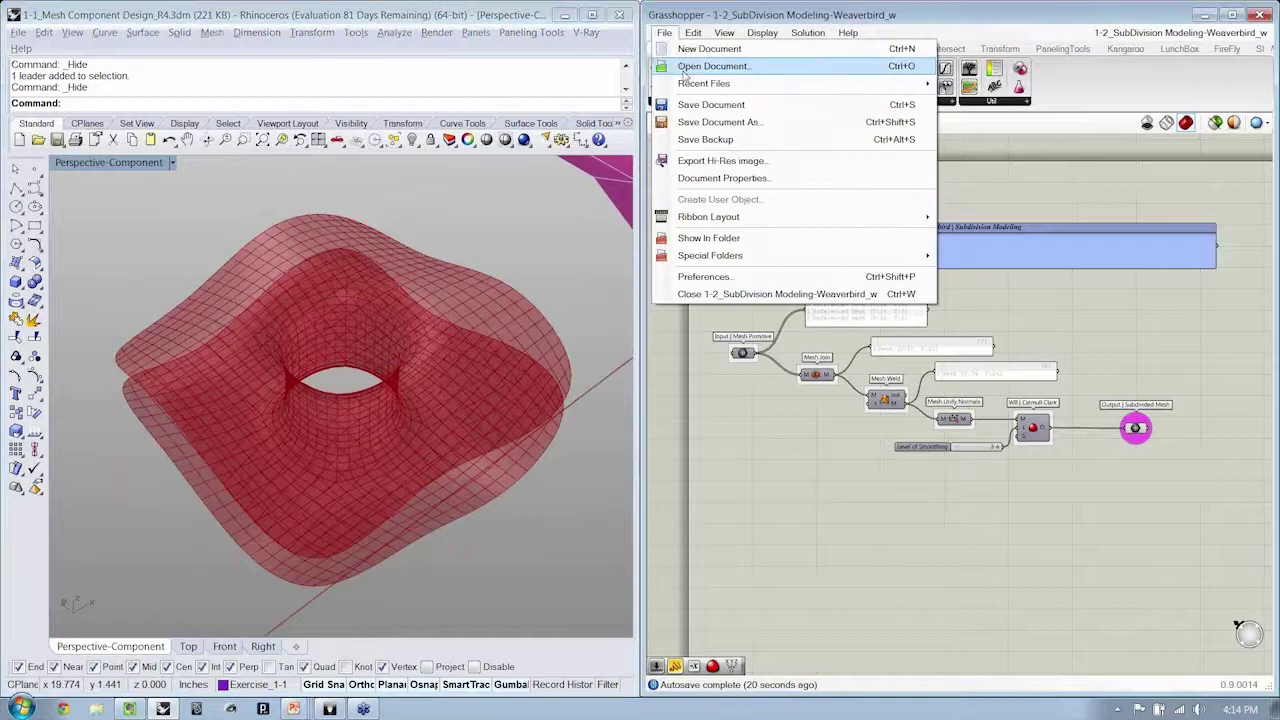
left_click(684, 68)
left_click(1032, 320)
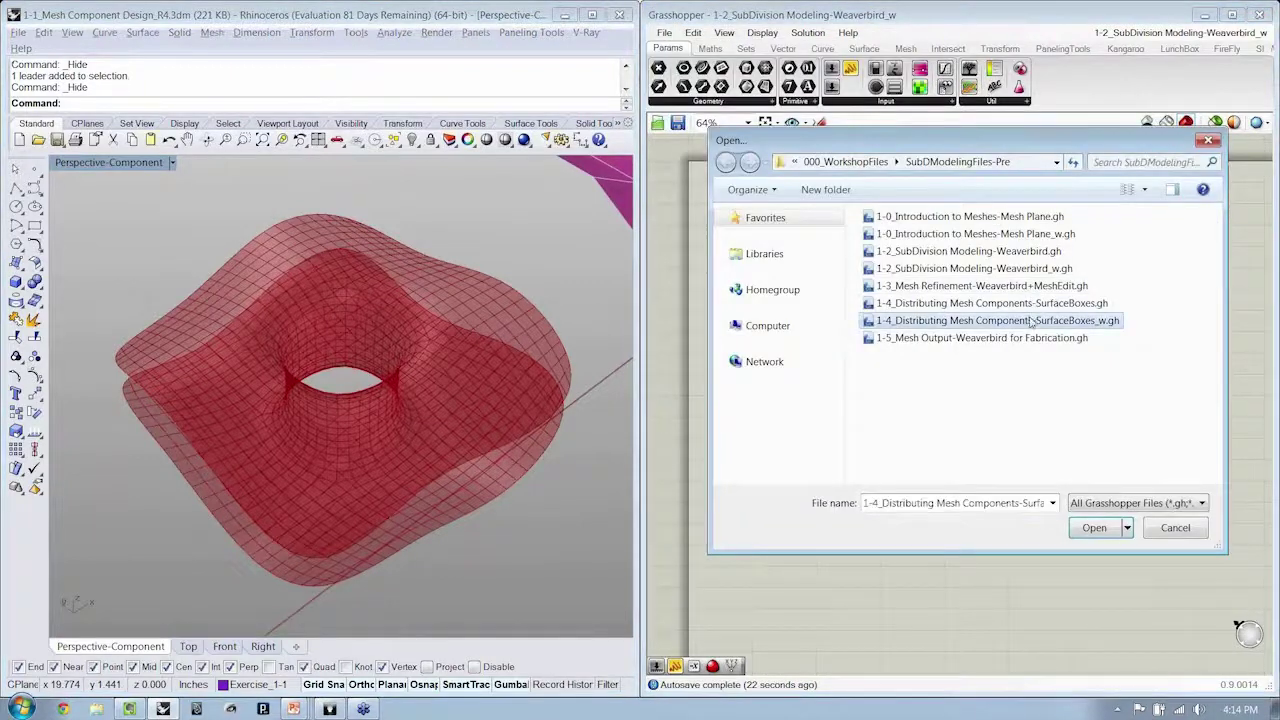
left_click(1095, 528)
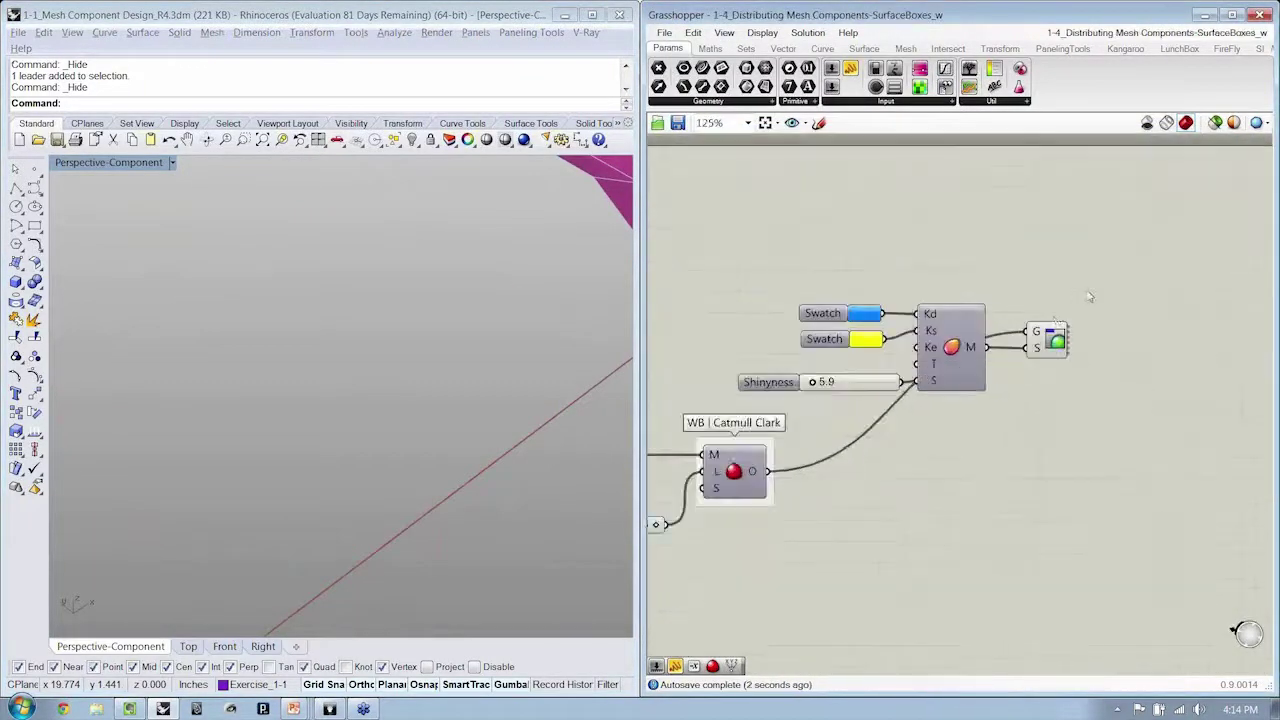
- Group the colour swatches, Shinyness slider, Create Material and Custom Preview components, and copy the group for the 1-2 definition
left_click_drag(1090, 296, 860, 405)
key("ctrl+g")
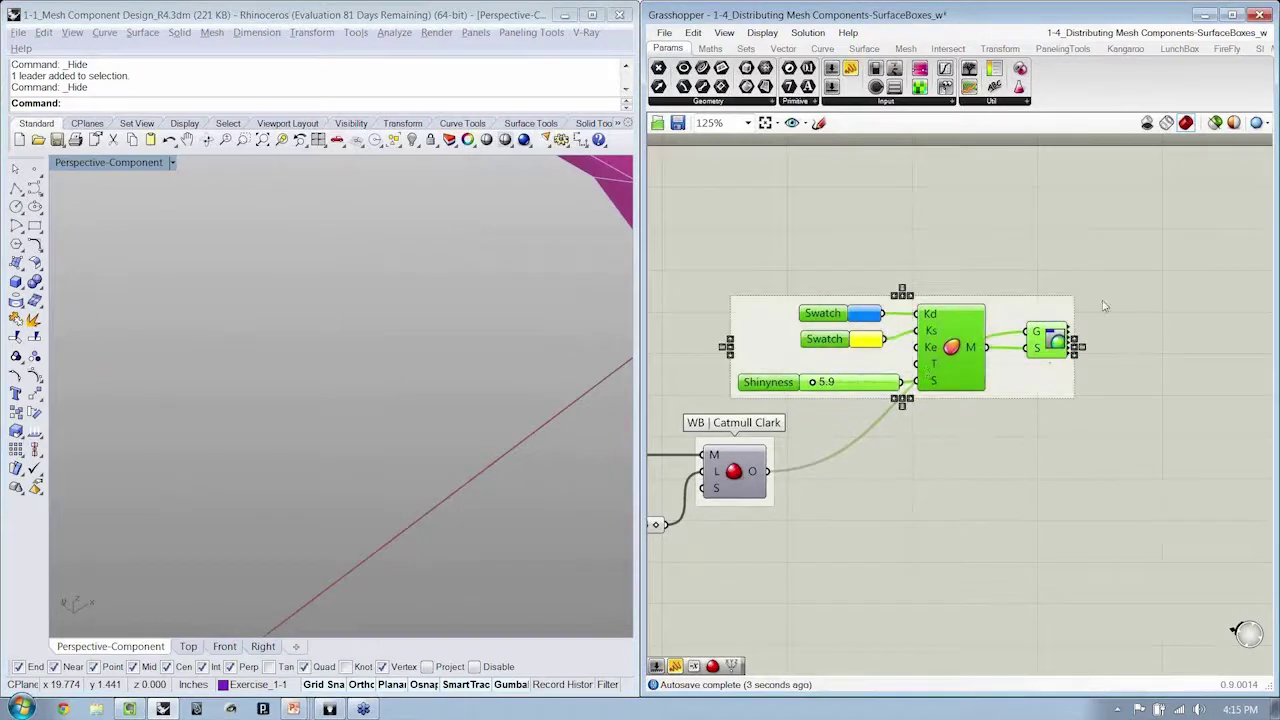
left_click_drag(1143, 268, 850, 398)
key("ctrl+c")
key("ctrl+Tab")
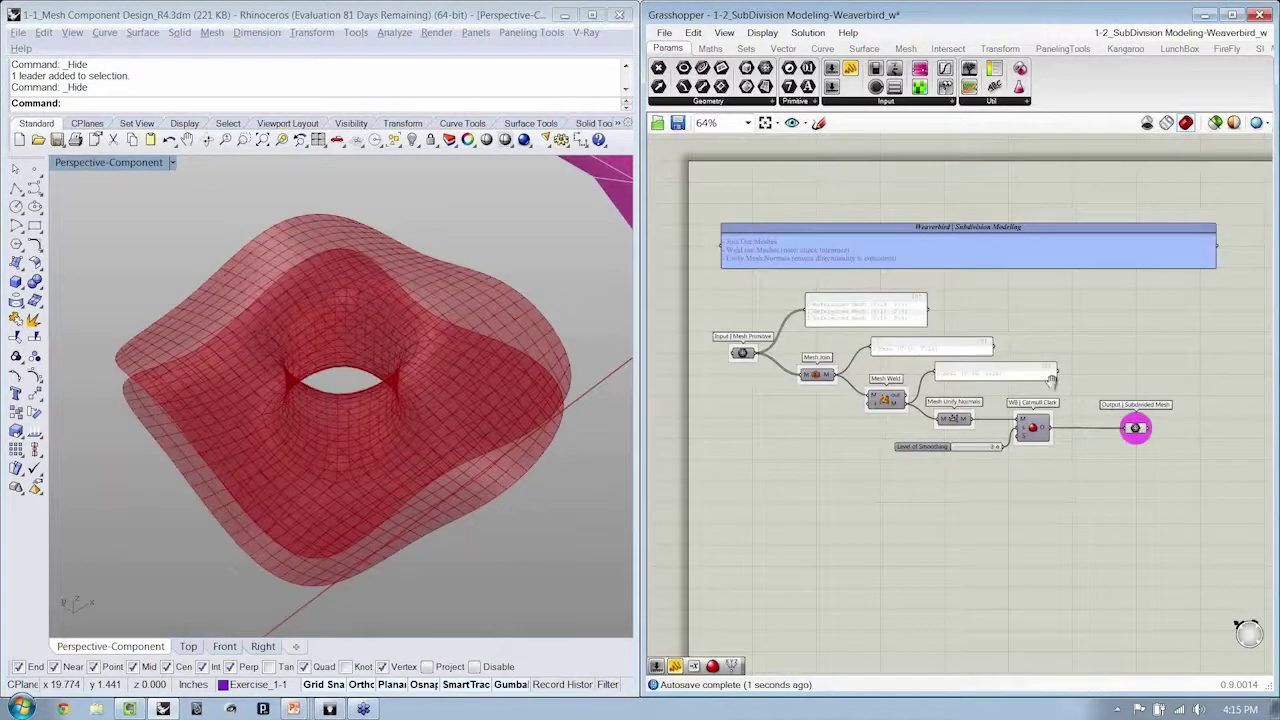
- Paste the material preview group above the output mesh and wire Output | Subdivided Mesh into the Custom Preview G input
key("ctrl+v")
left_click_drag(1190, 313, 1107, 286)
scroll(1069, 360, "up", 3)
left_click(1157, 362)
scroll(1157, 362, "up", 2)
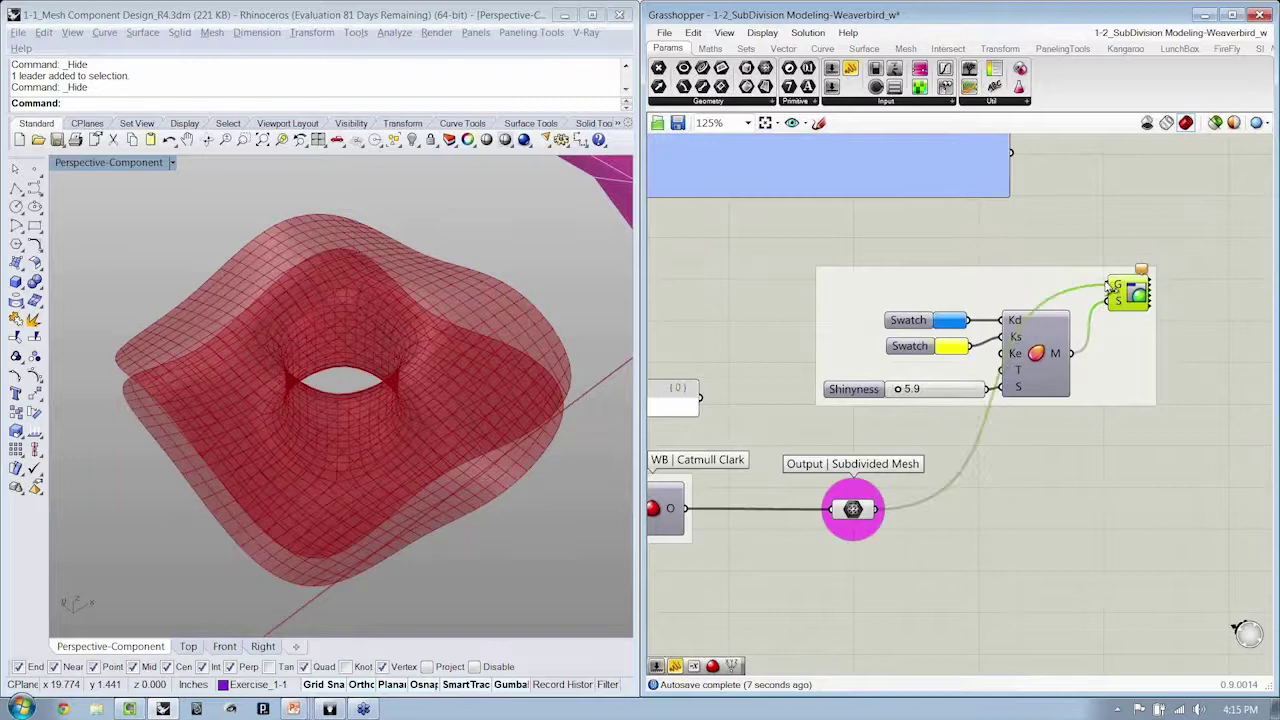
- Turn off the default preview of the Output | Subdivided Mesh component
left_click(853, 510)
right_click(960, 497)
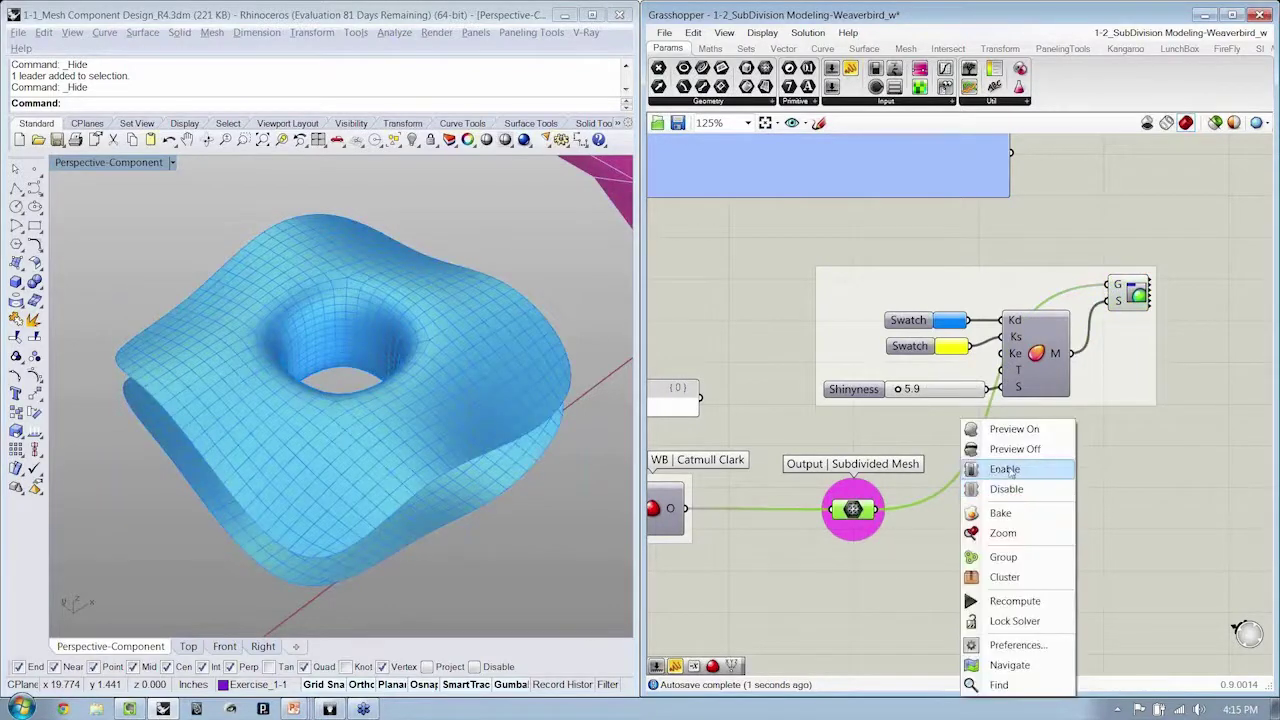
left_click(1011, 450)
left_click(1026, 471)
mouse_move(451, 470)
right_mouse_down()
mouse_move(404, 452)
mouse_move(379, 462)
mouse_move(444, 449)
right_mouse_up()
scroll(910, 325, "up", 3)
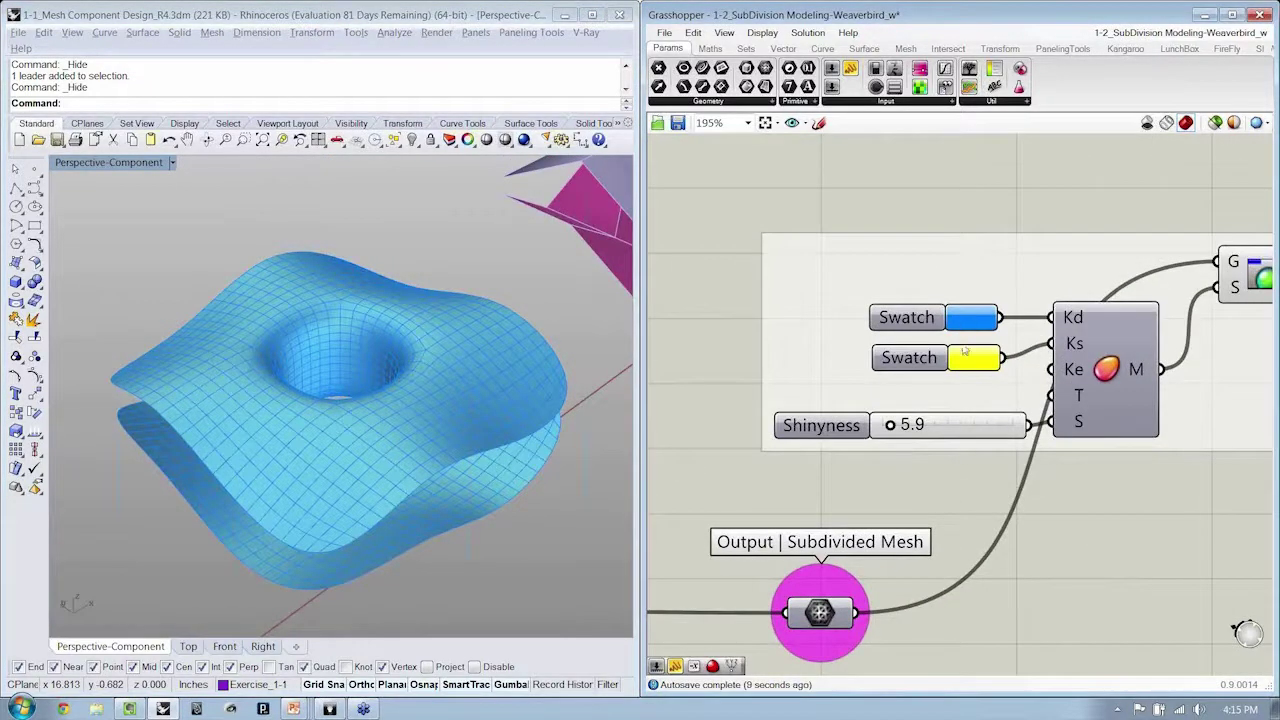
- Set the Shinyness slider to 7.9 and save the 1-2_SubDivision Modeling-Weaverbird_w definition
mouse_move(891, 426)
left_mouse_down()
mouse_move(924, 427)
mouse_move(892, 427)
left_mouse_up()
right_click_drag(1100, 495, 985, 474)
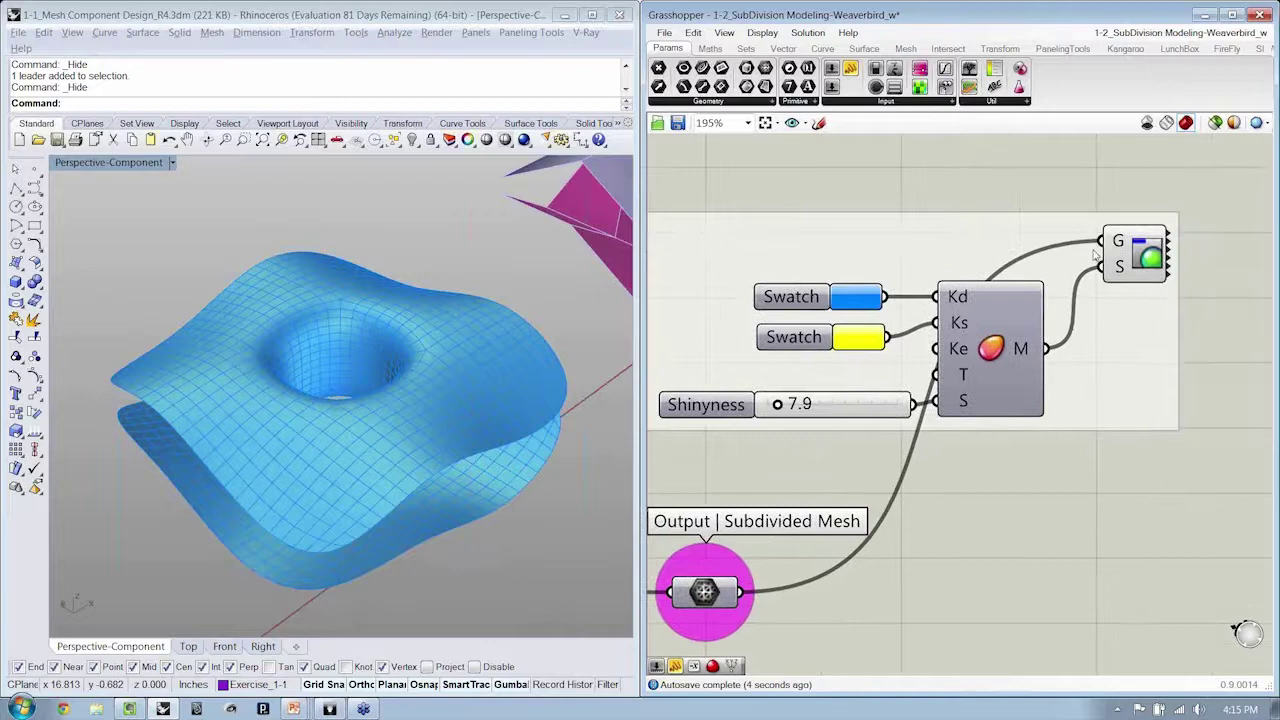
scroll(960, 392, "down", 4)
scroll(888, 380, "up", 1)
right_click_drag(888, 380, 999, 373)
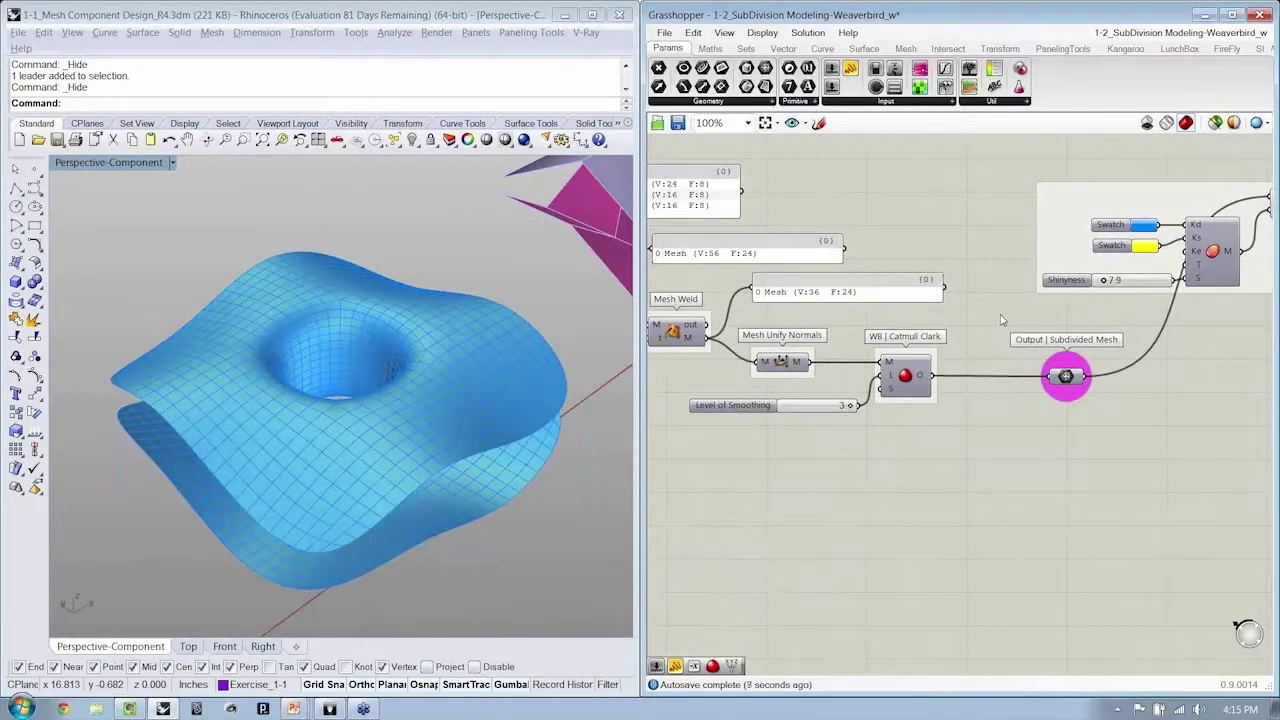
key("ctrl+s")
right_click_drag(977, 389, 1005, 385)
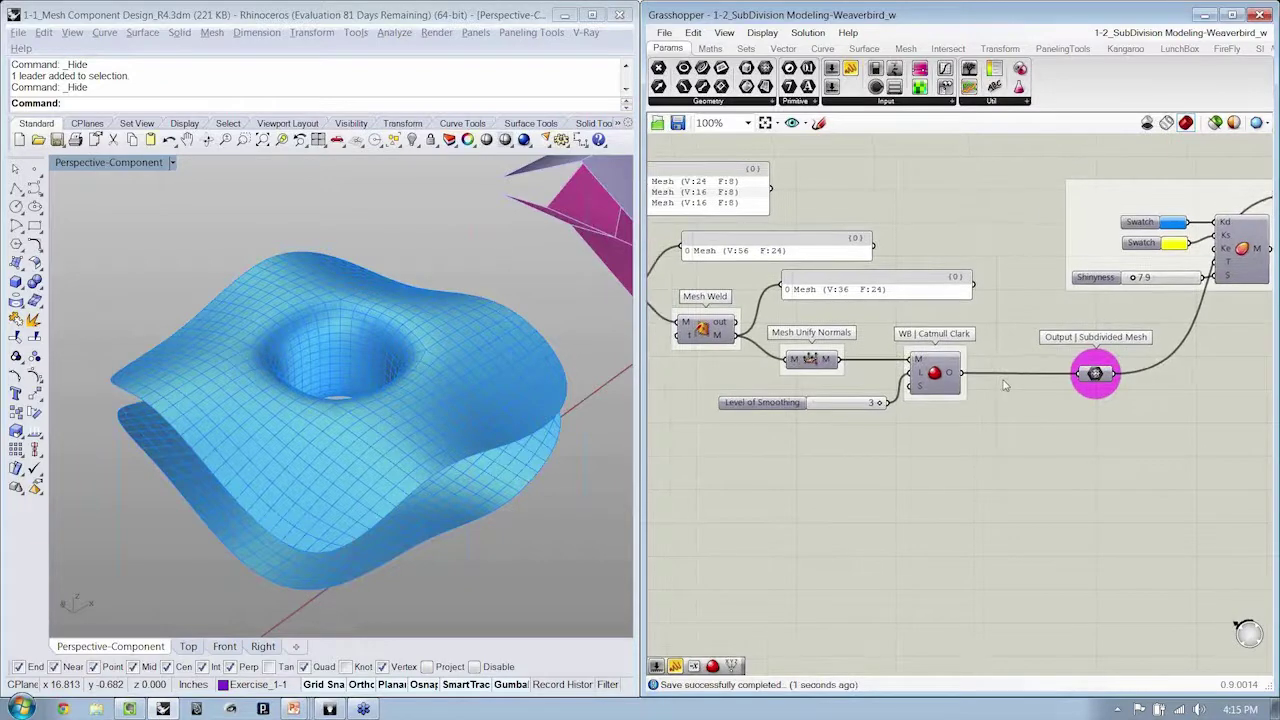
- Bake the Output | Subdivided Mesh into Rhino and turn off the Grasshopper preview display
right_click_drag(424, 447, 374, 463)
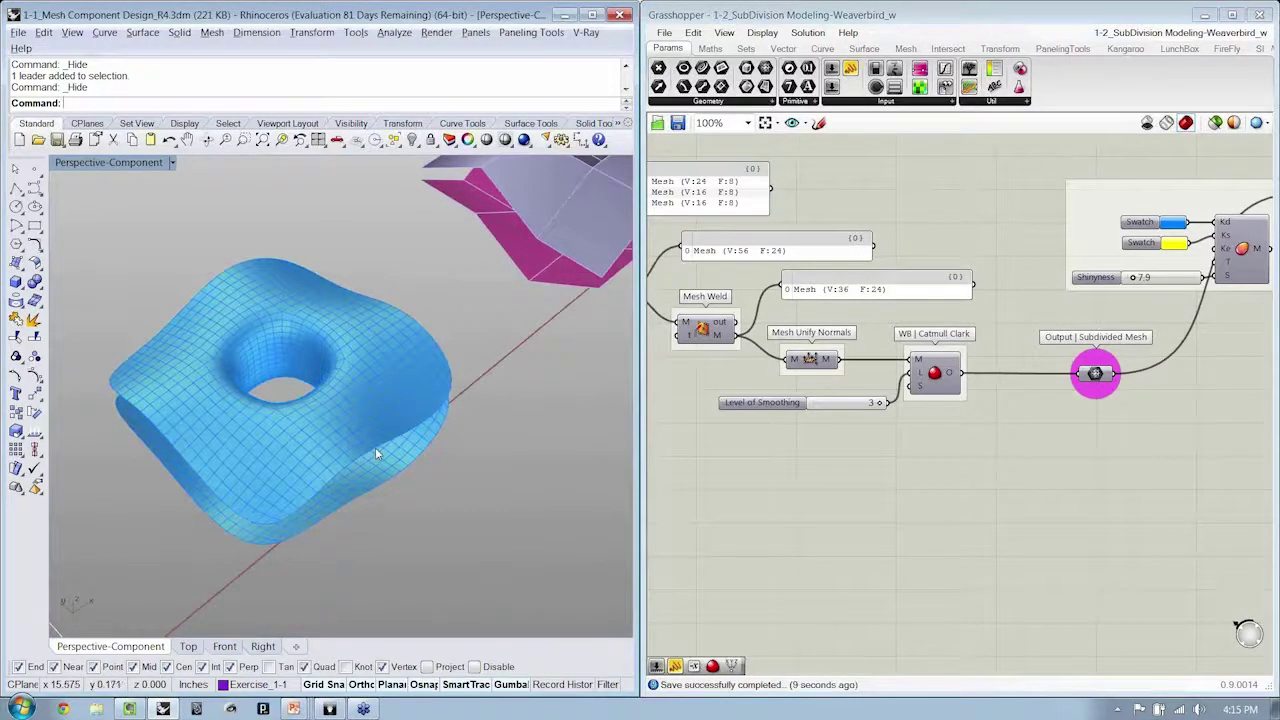
right_click_drag(1112, 375, 1030, 392)
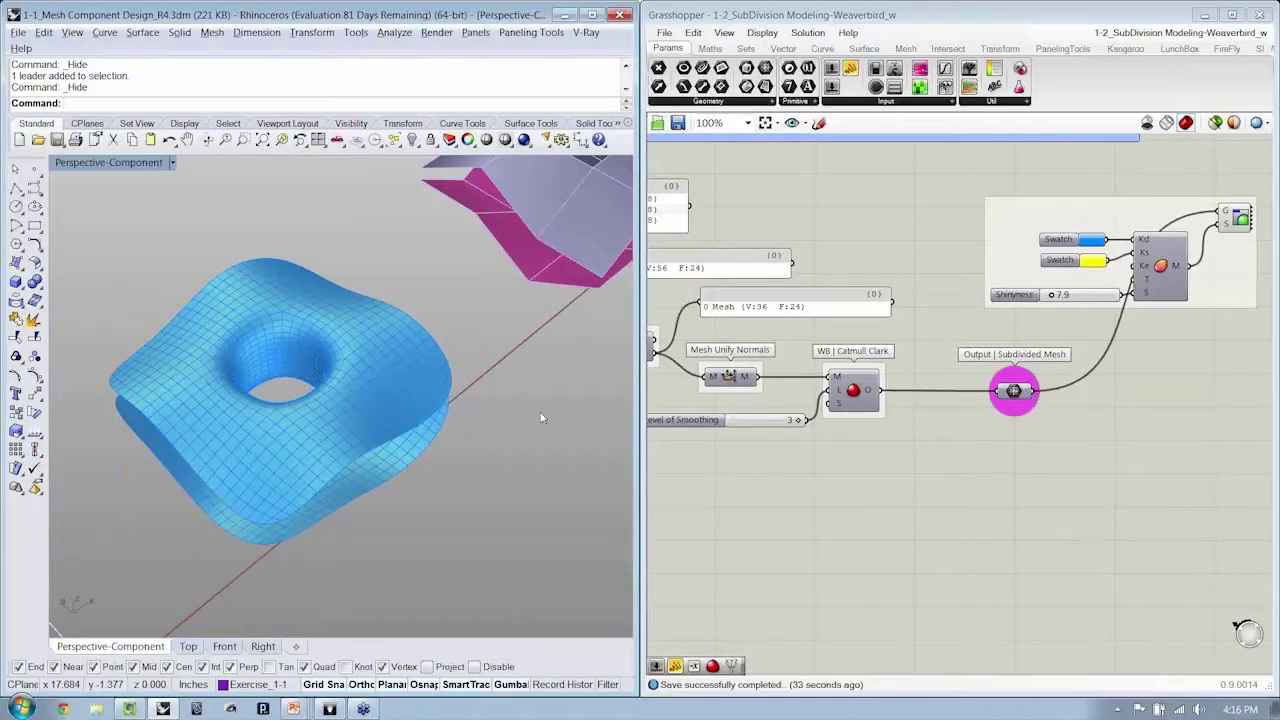
right_click_drag(500, 420, 345, 420)
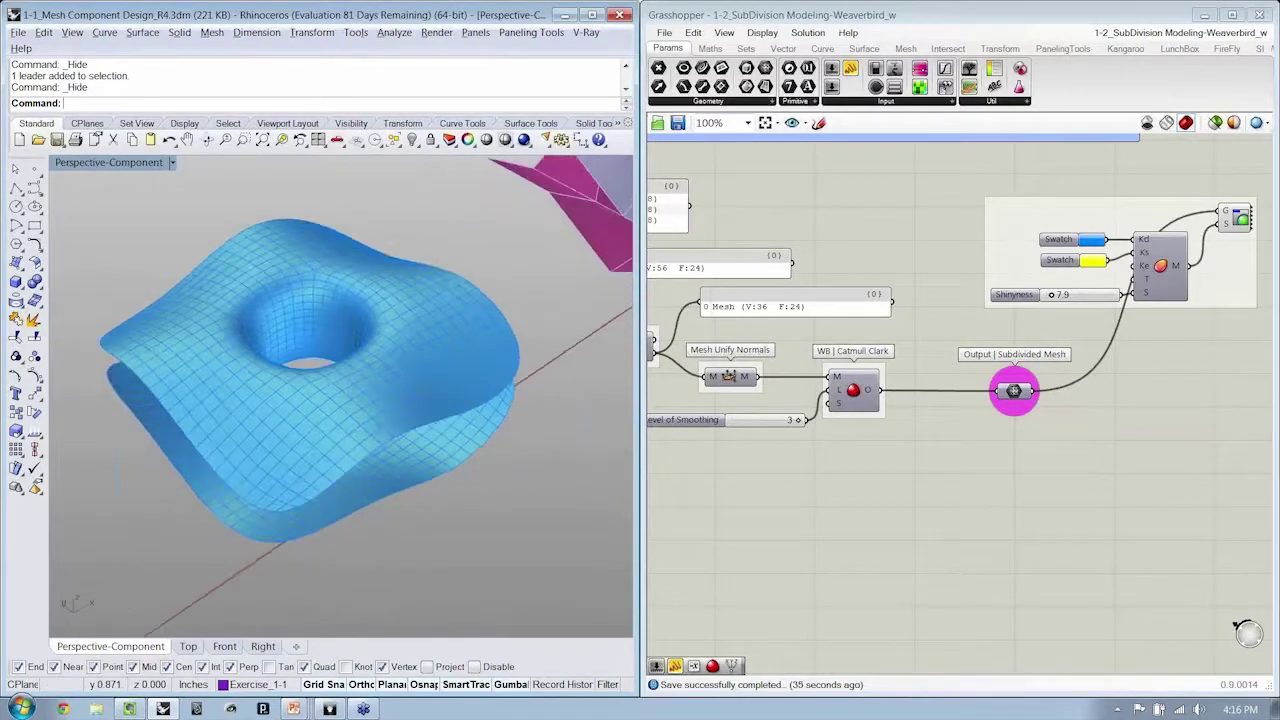
left_click(1014, 391)
right_click(1136, 396)
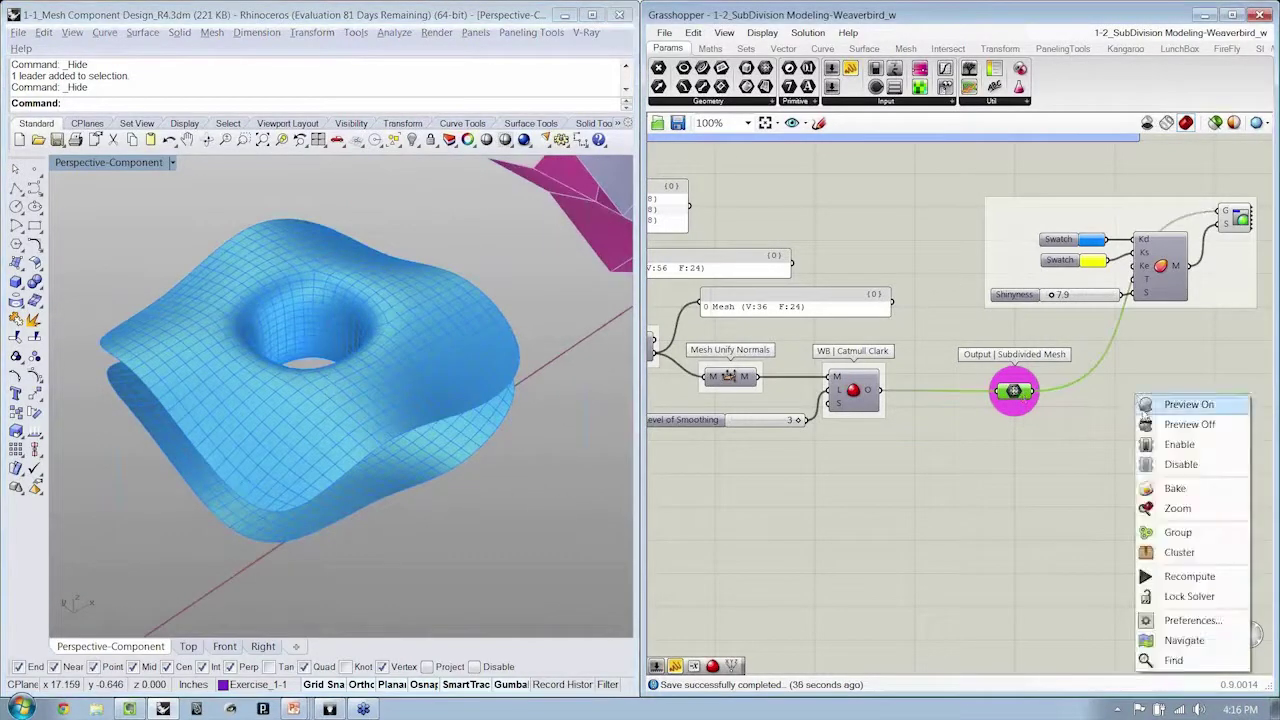
left_click(1175, 488)
left_click(1147, 122)
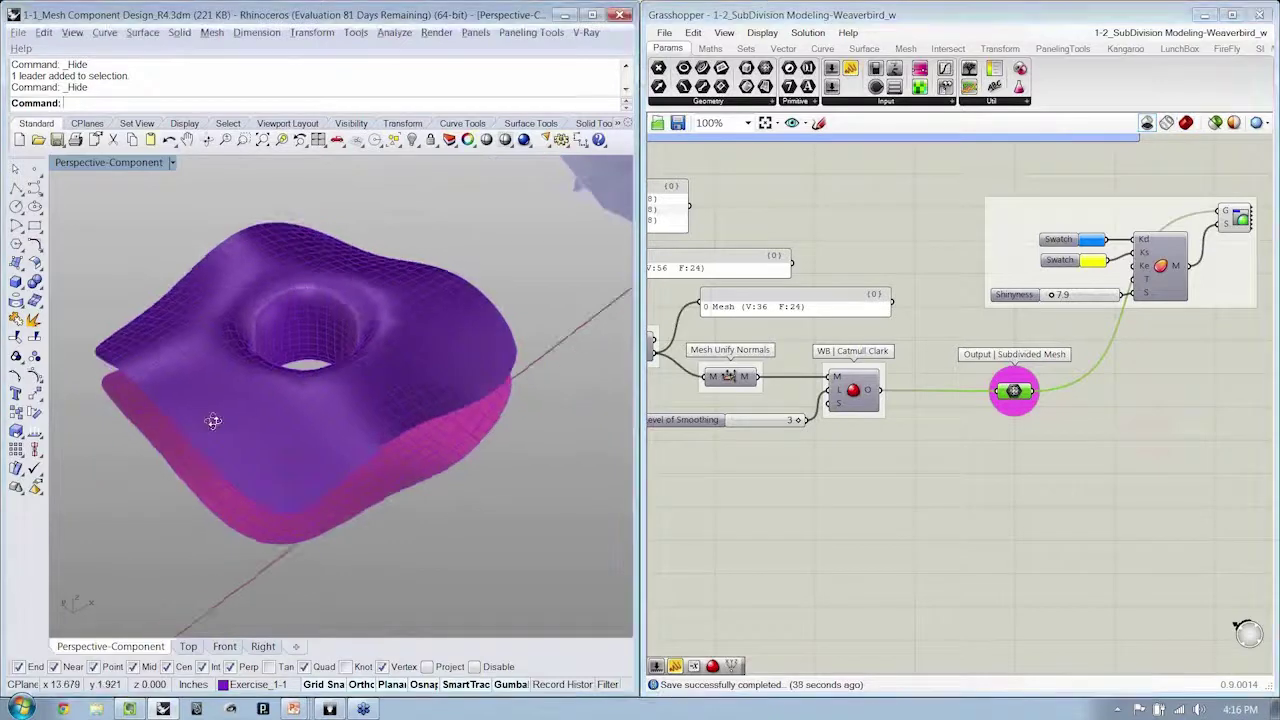
- Examine the baked mesh from above and from the side, checking its upper and lower sheets and the central opening
scroll(230, 415, "up", 4)
left_click(420, 482)
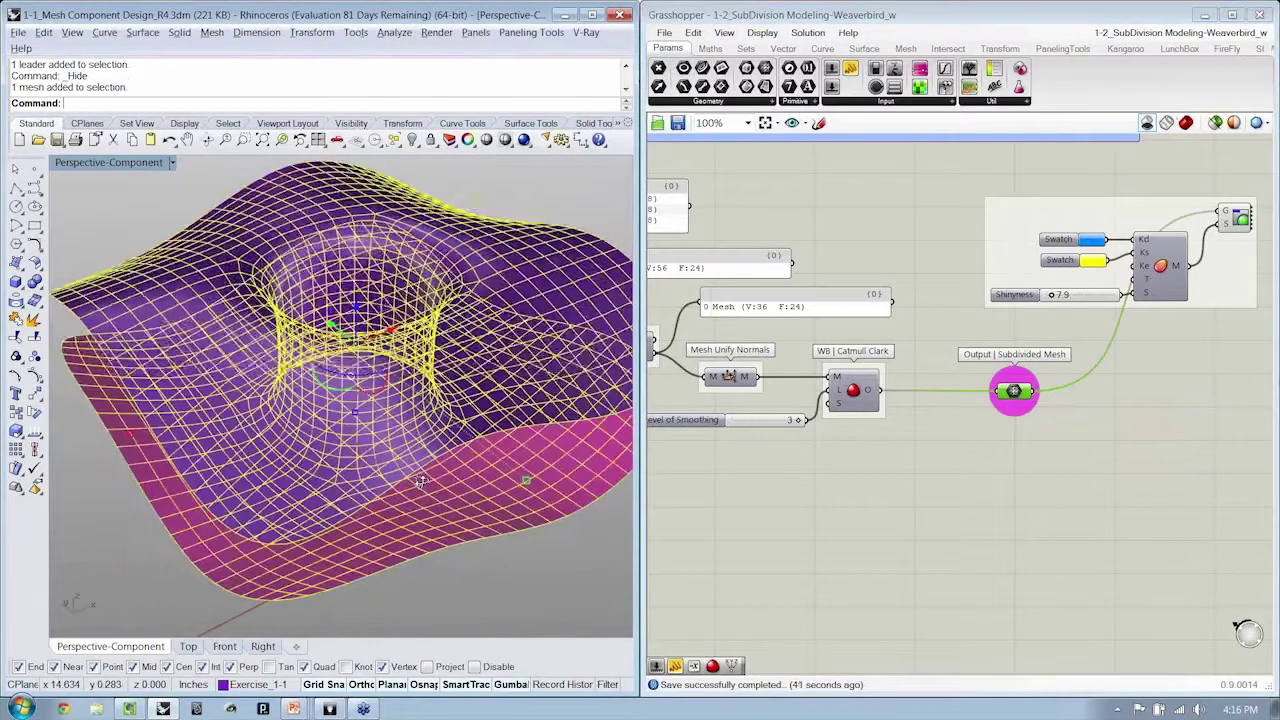
right_click_drag(421, 481, 420, 400)
left_click(414, 623)
right_click_drag(414, 600, 371, 534)
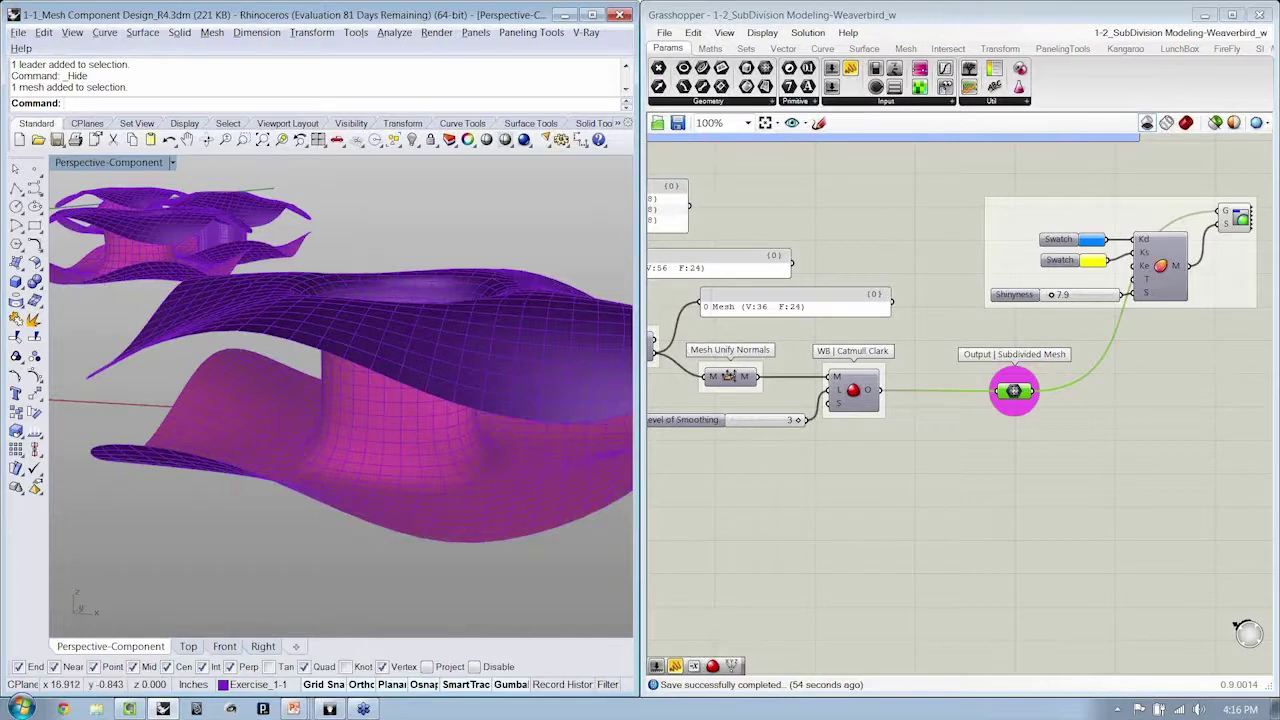
left_click(1027, 473)
right_click_drag(310, 340, 431, 433)
scroll(421, 416, "down", 2)
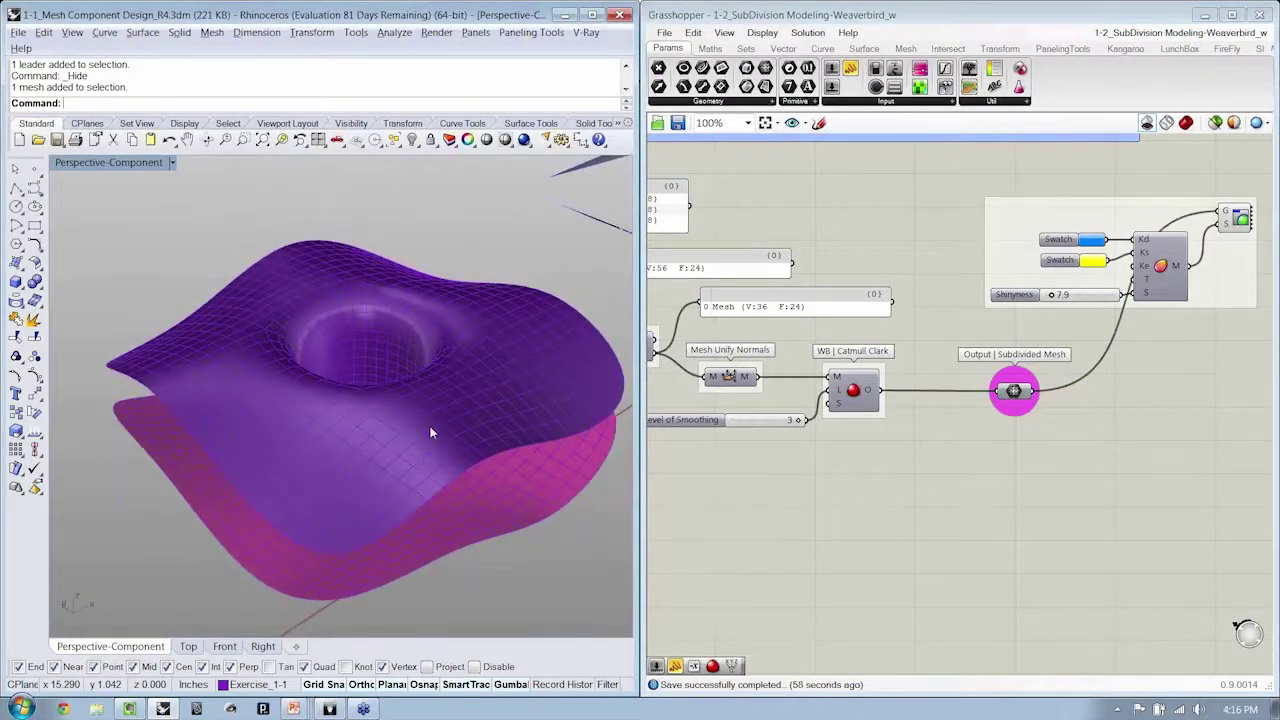
- Delete the baked mesh from the Rhino model and restore the shaded Grasshopper preview
left_click(431, 433)
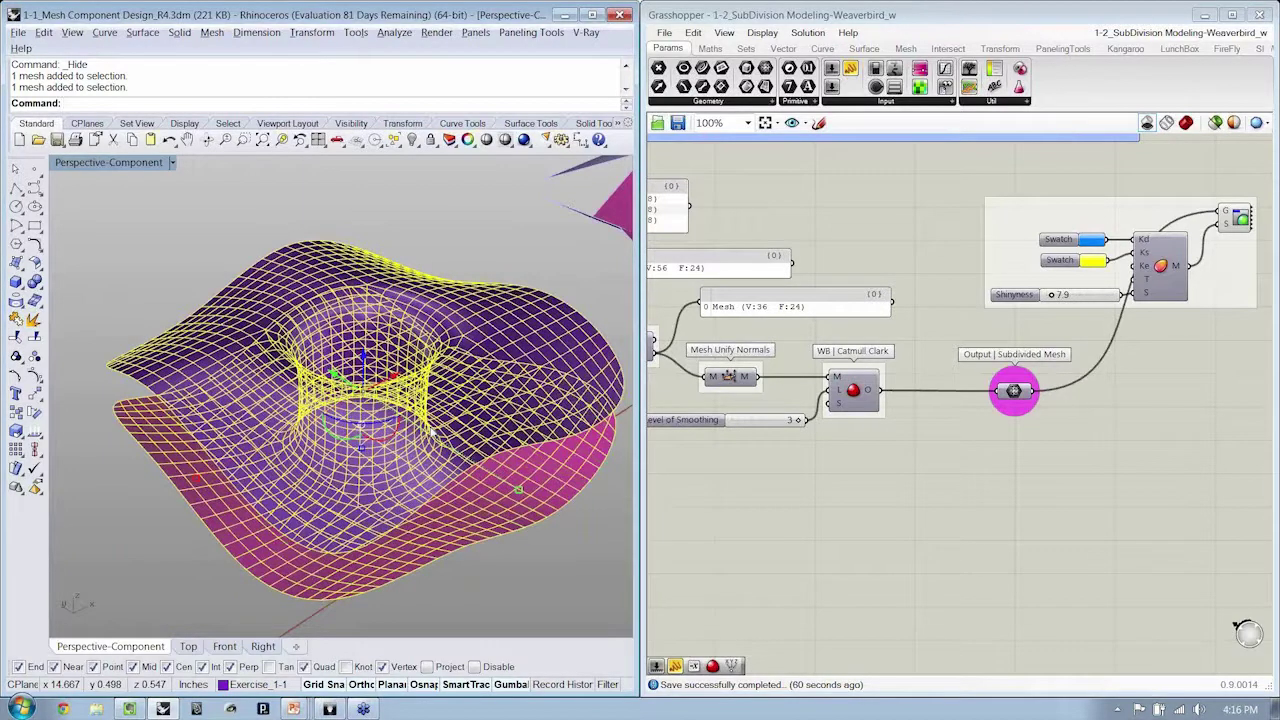
right_click_drag(432, 430, 407, 405)
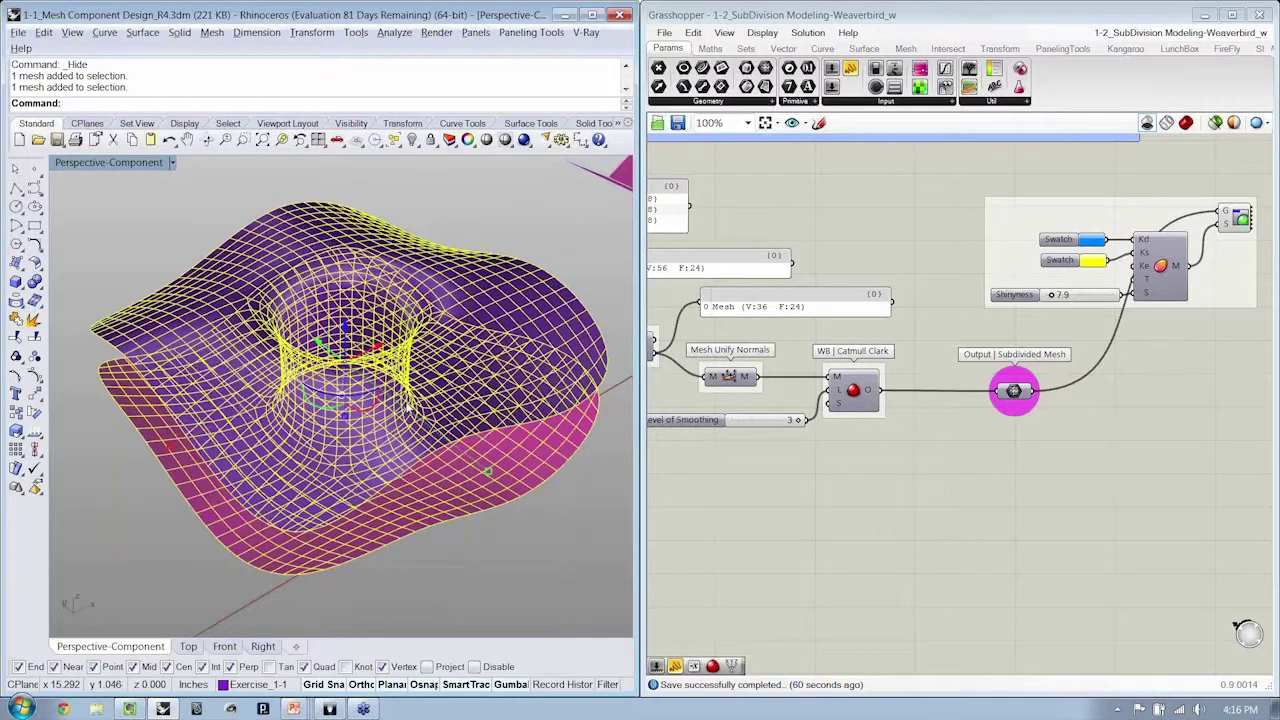
key("Delete")
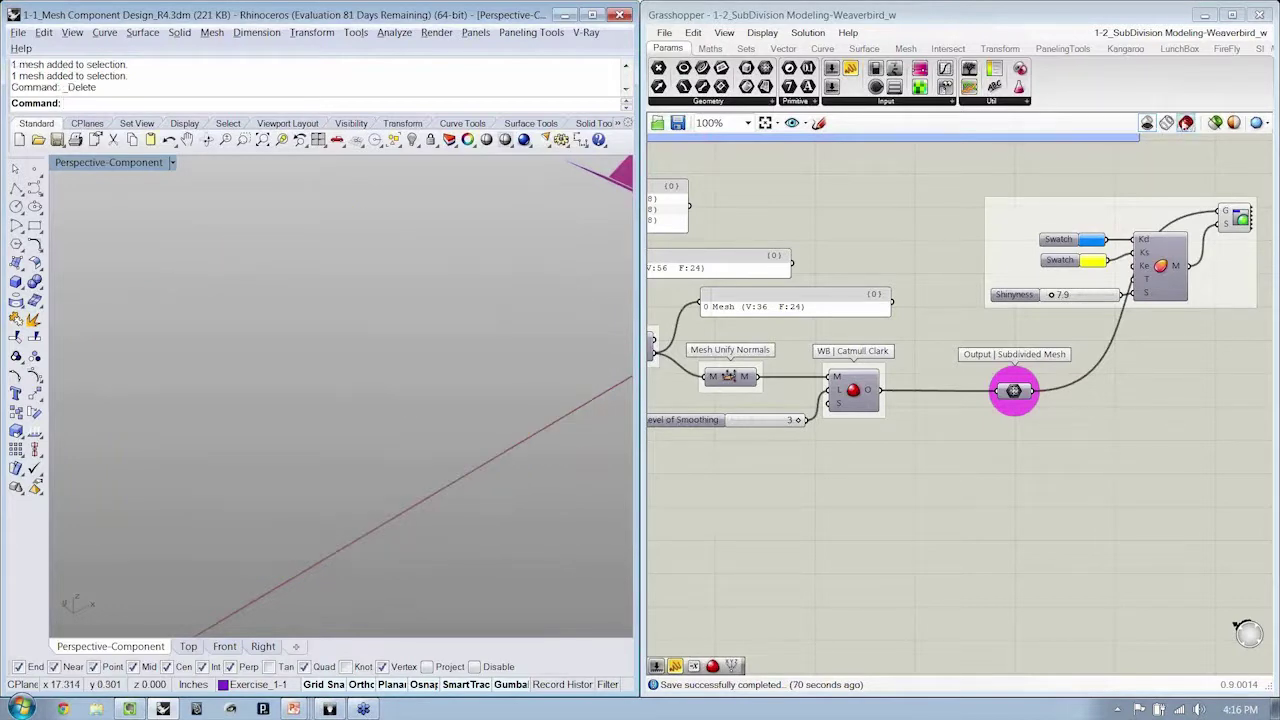
left_click(1185, 122)
right_click_drag(1024, 470, 1042, 442)
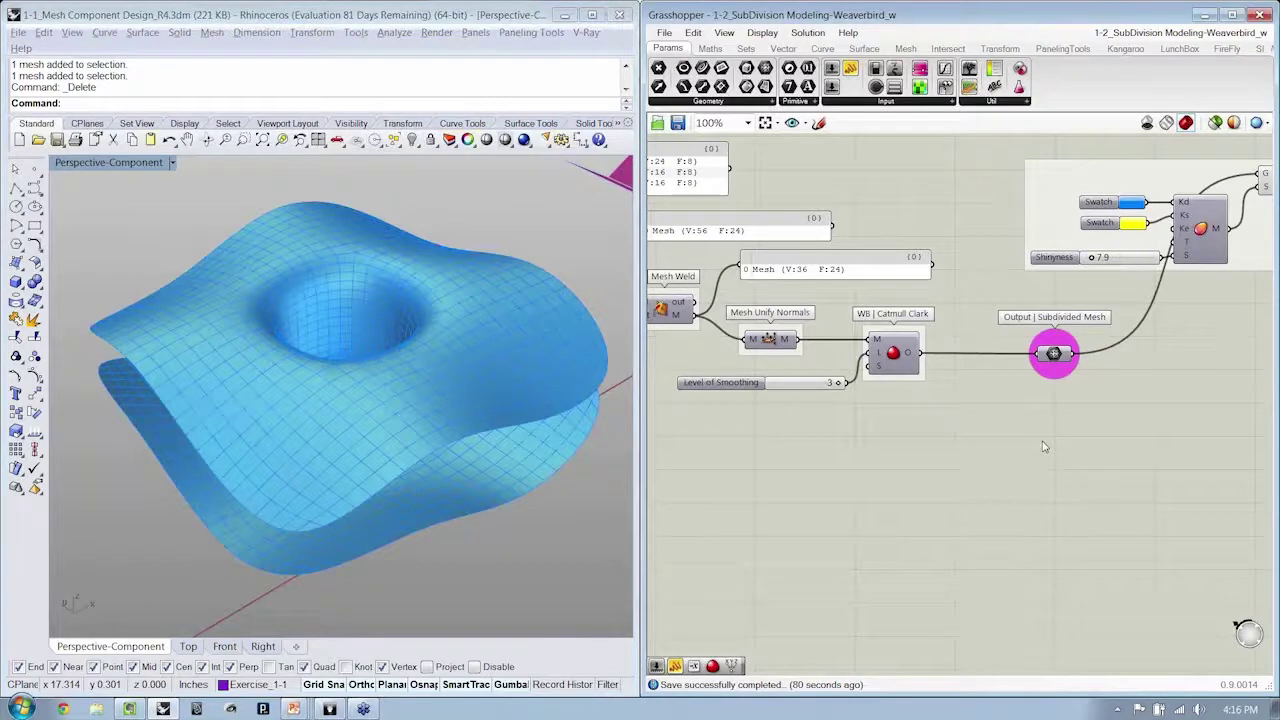
- Switch to the presentation slide on things to keep in mind when designing for 3D printing
key("alt+Tab")
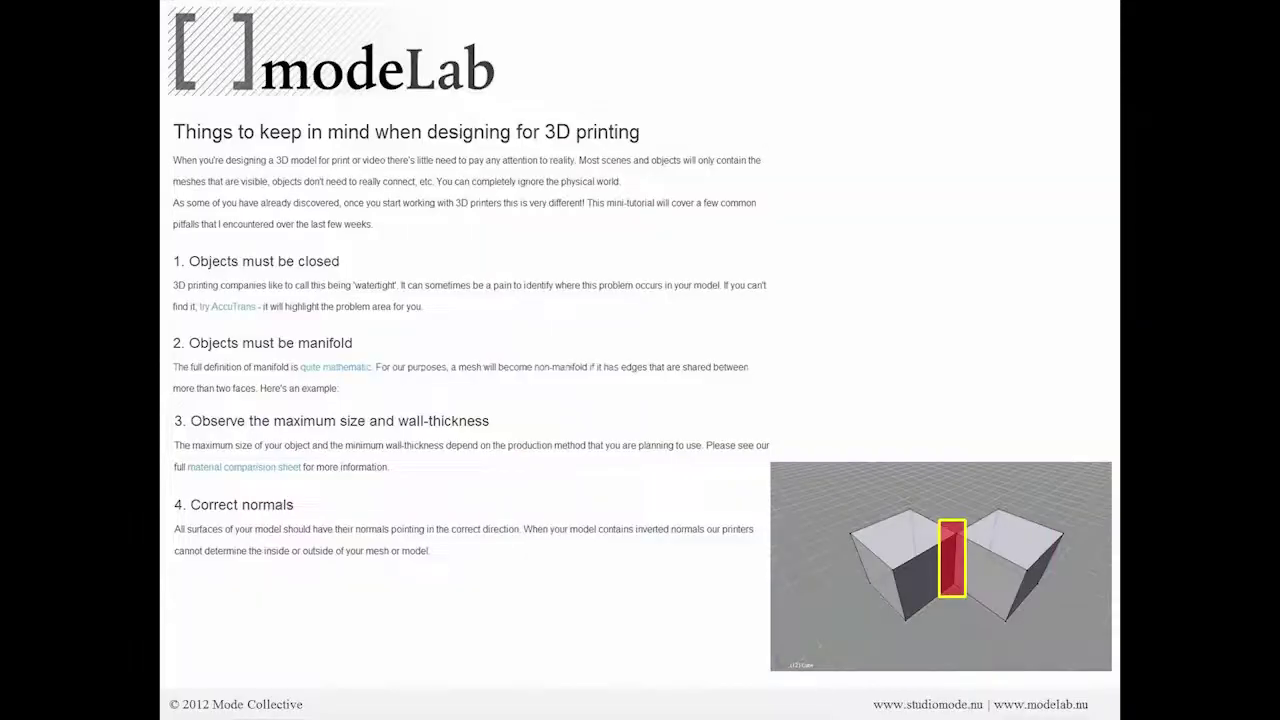